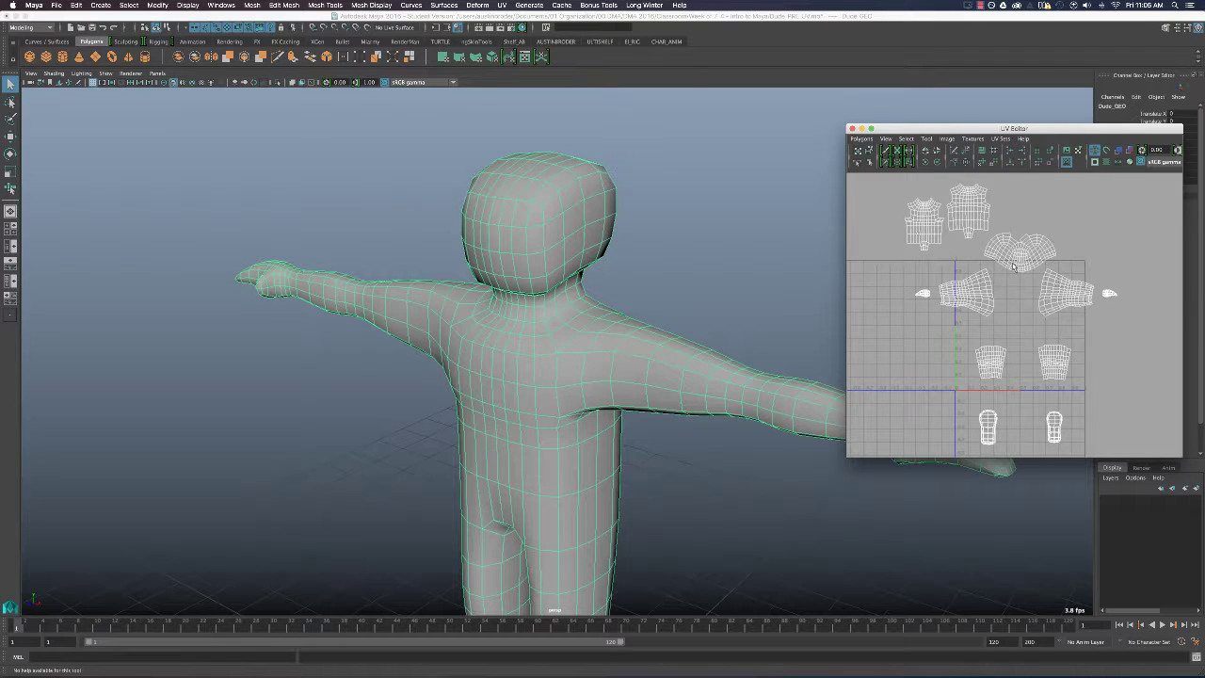
Switch the UV layout to shell selection and select the character's right-hand shell.
{"action": "scroll", "coordinate": [1013, 267], "scroll_direction": "down", "scroll_amount": 2}
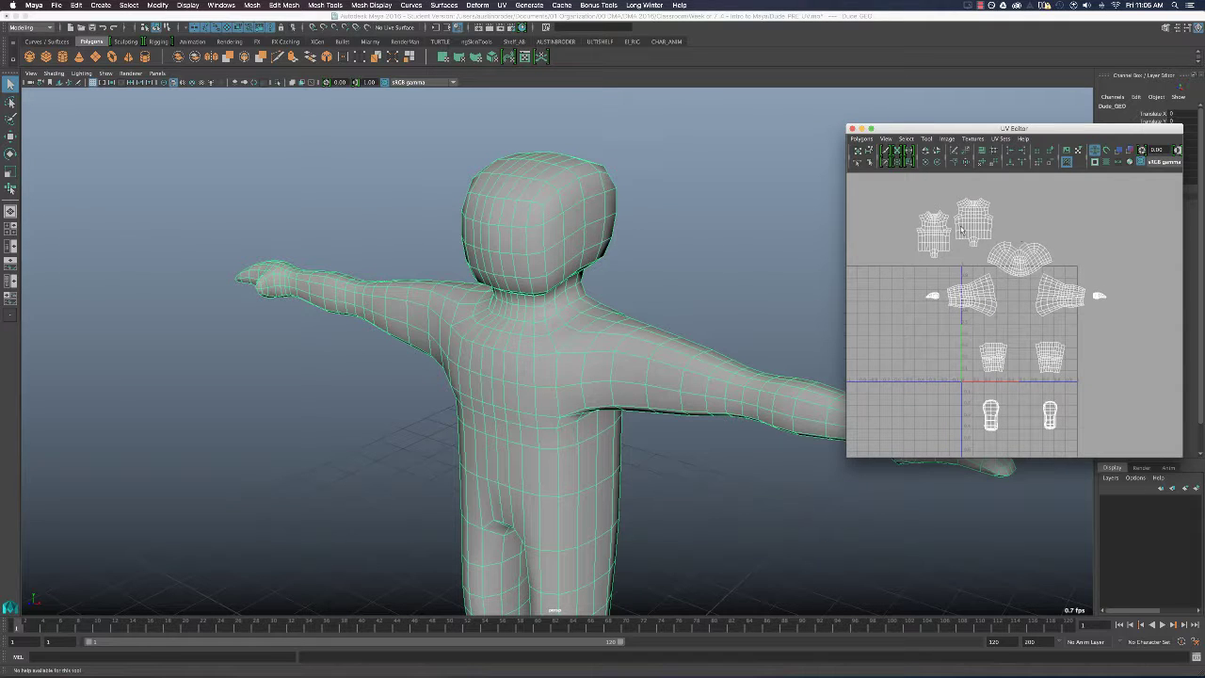
{"action": "scroll", "coordinate": [1013, 290], "scroll_direction": "up", "scroll_amount": 2}
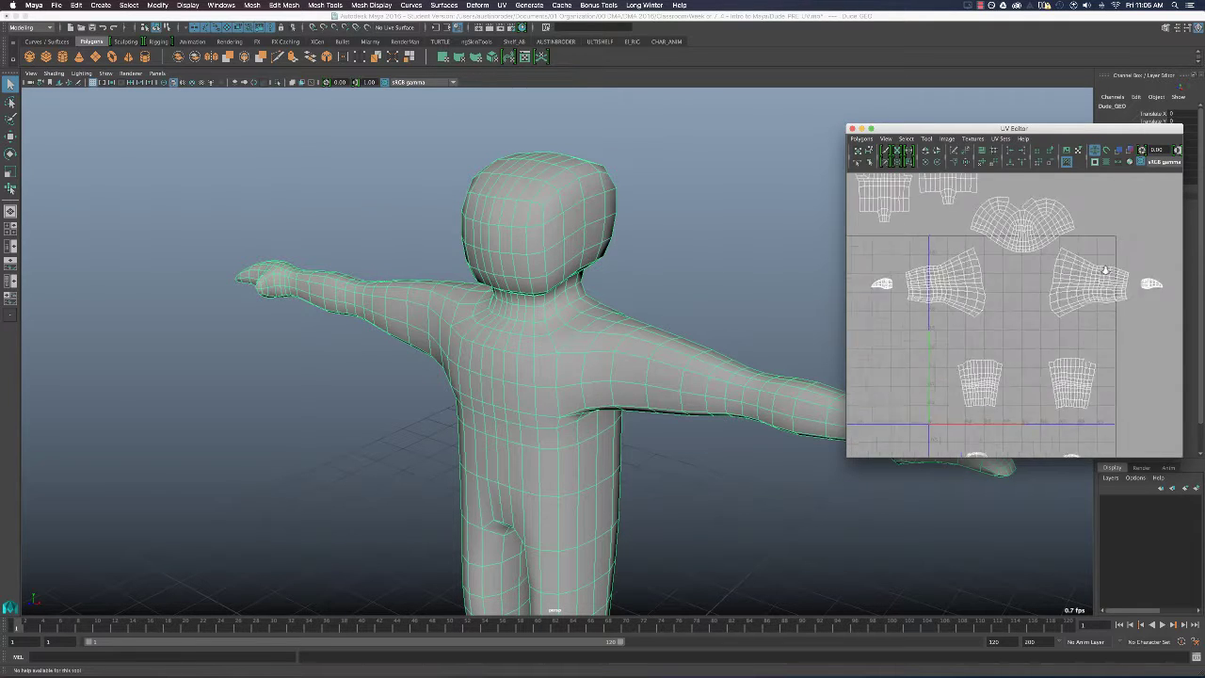
{"action": "middle_click_drag", "start_coordinate": [1013, 290], "coordinate": [1014, 315], "text": "alt"}
{"action": "right_click_drag", "start_coordinate": [905, 305], "coordinate": [933, 326]}
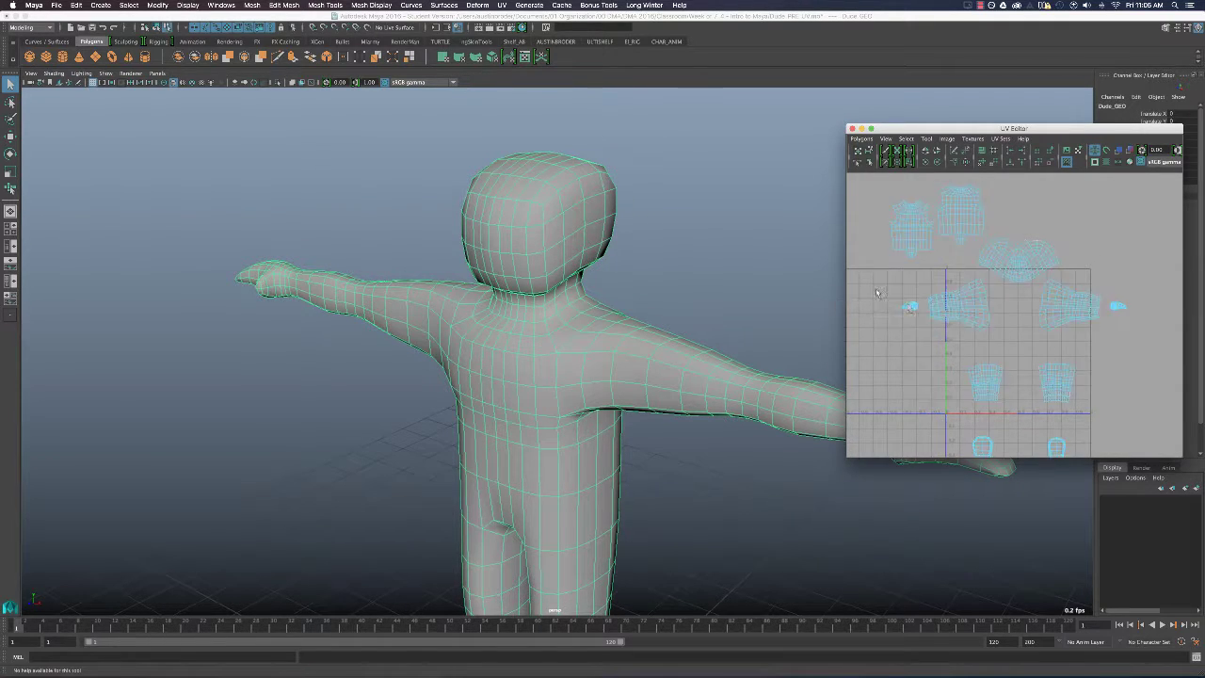
{"action": "left_click", "coordinate": [911, 306]}
{"action": "left_click", "coordinate": [502, 6]}
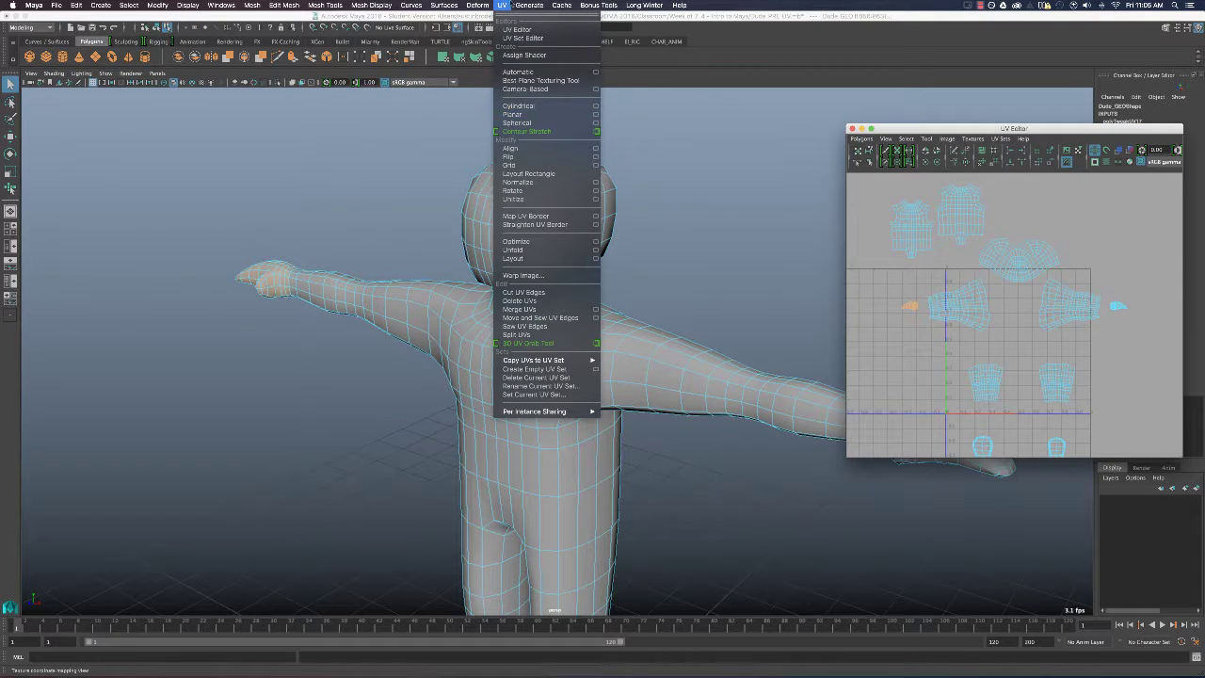
{"action": "left_click", "coordinate": [958, 274]}
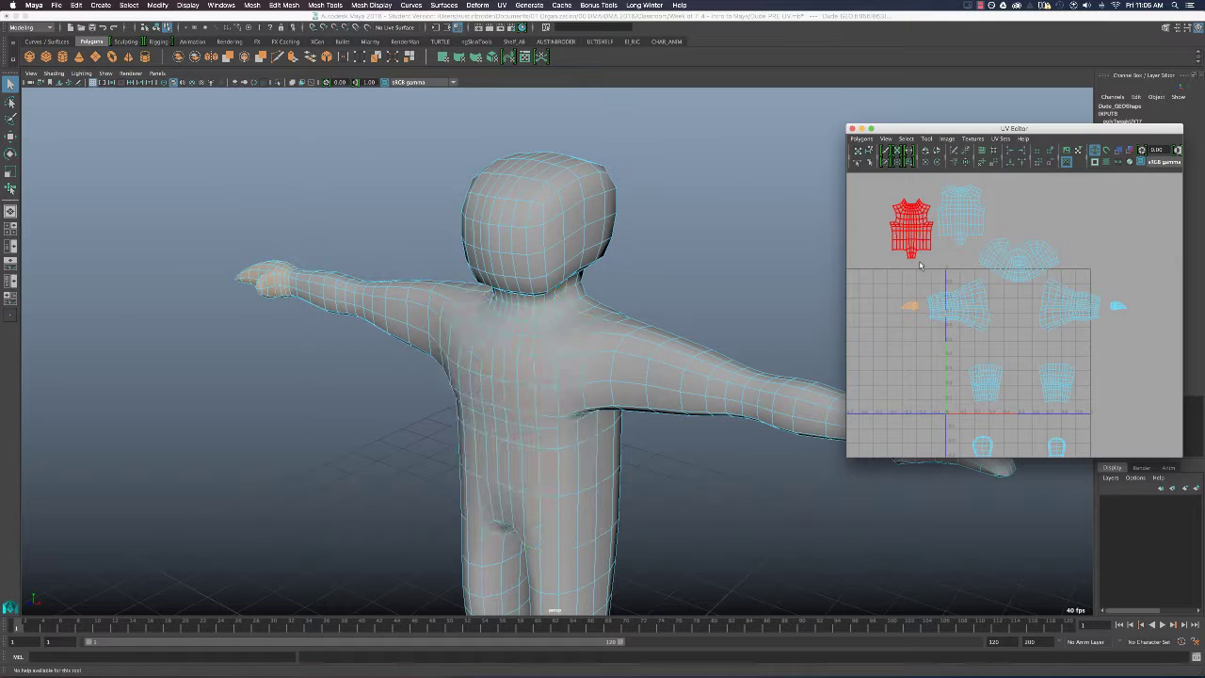
{"action": "middle_click_drag", "start_coordinate": [1010, 306], "coordinate": [984, 297], "text": "alt"}
{"action": "right_click_drag", "start_coordinate": [984, 297], "coordinate": [955, 296], "text": "alt"}
{"action": "middle_click_drag", "start_coordinate": [997, 305], "coordinate": [1013, 308], "text": "alt"}
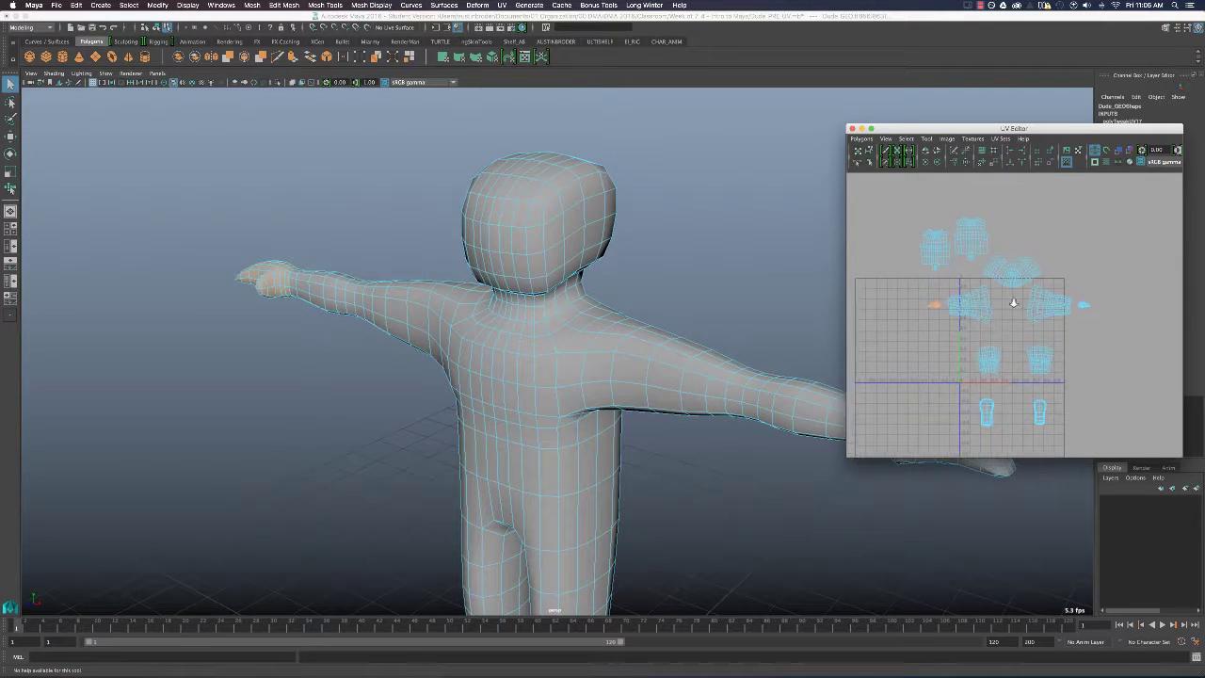
{"action": "right_click_drag", "start_coordinate": [1013, 308], "coordinate": [1022, 309], "text": "alt"}
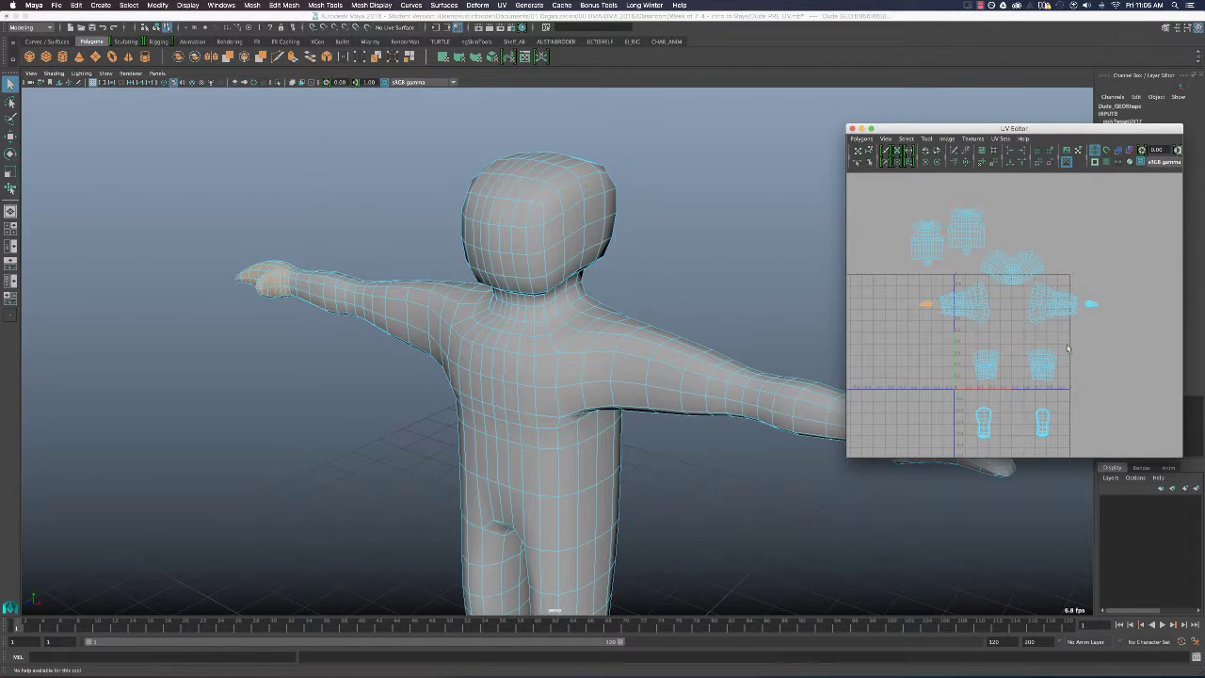
Move the head shell down inside the upper edge of the 0 to 1 UV square.
{"action": "left_click", "coordinate": [1012, 268]}
{"action": "right_click_drag", "start_coordinate": [1045, 350], "coordinate": [1092, 355], "text": "alt"}
{"action": "middle_click_drag", "start_coordinate": [1068, 293], "coordinate": [1074, 273], "text": "alt"}
{"action": "left_click", "coordinate": [952, 228]}
{"action": "right_click_drag", "start_coordinate": [1073, 272], "coordinate": [1027, 257], "text": "alt"}
{"action": "left_click", "coordinate": [1015, 259]}
{"action": "key", "text": "w"}
{"action": "key", "text": "w"}
{"action": "left_click_drag", "start_coordinate": [1013, 229], "coordinate": [1009, 263]}
Scale and reposition the two arm shells to fit inside the UV square, below the head shell.
{"action": "left_click", "coordinate": [949, 280]}
{"action": "key", "text": "r"}
{"action": "left_click_drag", "start_coordinate": [946, 280], "coordinate": [960, 298]}
{"action": "key", "text": "w"}
{"action": "left_click", "coordinate": [1076, 279]}
{"action": "key", "text": "r"}
{"action": "key", "text": "w"}
Place the leg shells and both torso shells along the lower part of the UV square.
{"action": "left_click", "coordinate": [977, 369]}
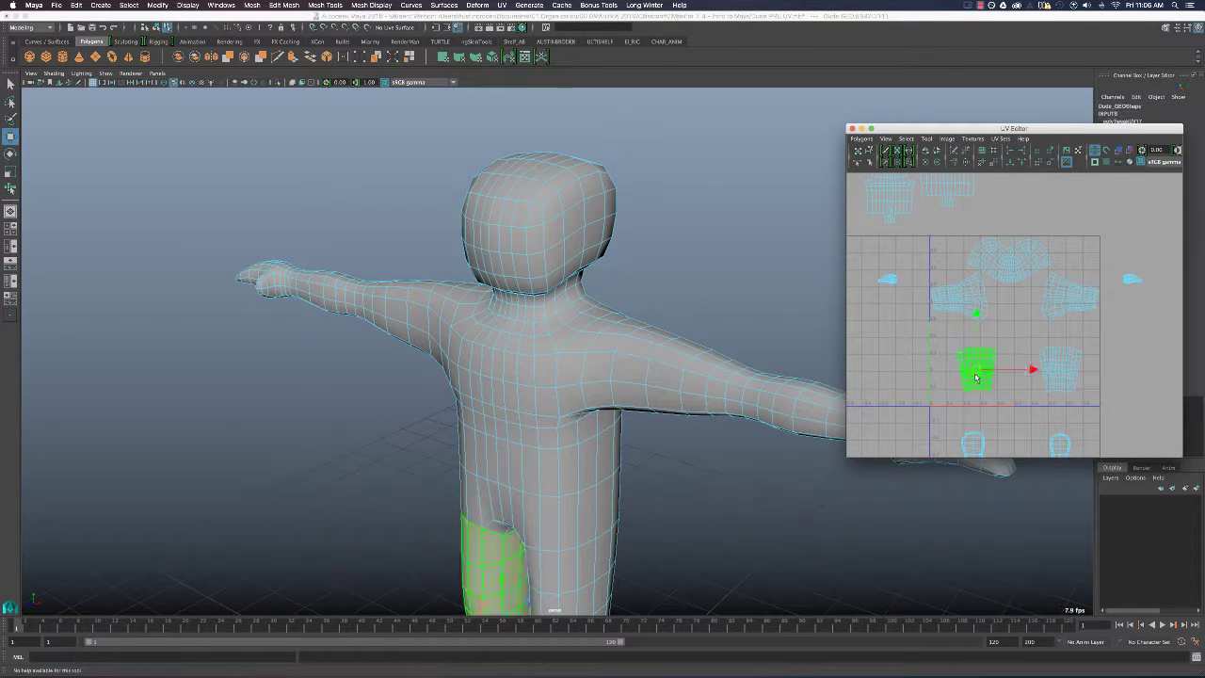
{"action": "right_click_drag", "start_coordinate": [1027, 310], "coordinate": [1004, 317], "text": "alt"}
{"action": "left_click_drag", "start_coordinate": [914, 212], "coordinate": [1005, 358]}
{"action": "left_click", "coordinate": [961, 201]}
{"action": "left_click_drag", "start_coordinate": [962, 201], "coordinate": [1035, 345]}
Stack the two arm shells above each other in the left half of the UV square.
{"action": "left_click", "coordinate": [1062, 300]}
{"action": "left_click_drag", "start_coordinate": [1060, 300], "coordinate": [972, 327]}
{"action": "left_click", "coordinate": [970, 301]}
{"action": "right_click_drag", "start_coordinate": [977, 307], "coordinate": [999, 303], "text": "alt"}
{"action": "left_click_drag", "start_coordinate": [951, 299], "coordinate": [957, 283]}
Fit the head shell into the upper-left corner of the UV square and tuck the arm shells beneath it.
{"action": "left_click", "coordinate": [1008, 251]}
{"action": "key", "text": "r"}
{"action": "left_click_drag", "start_coordinate": [1008, 251], "coordinate": [943, 247]}
{"action": "key", "text": "w"}
{"action": "left_click", "coordinate": [951, 332]}
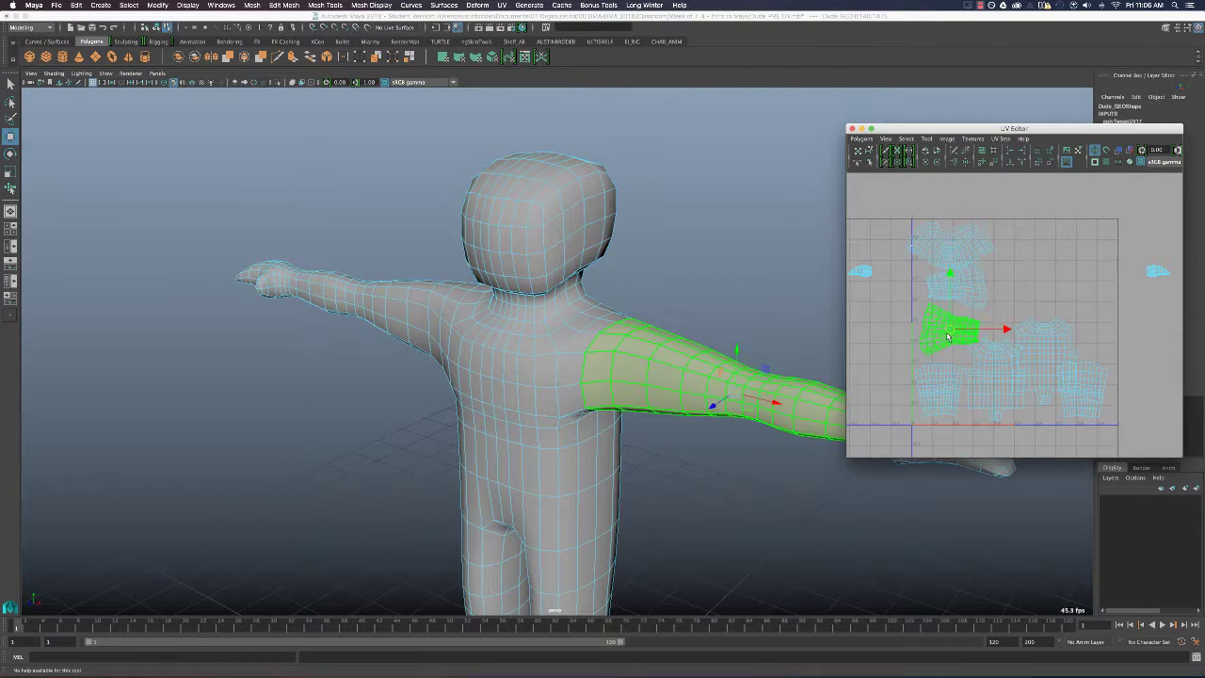
{"action": "left_click", "coordinate": [951, 294]}
{"action": "left_click", "coordinate": [955, 248]}
Move the back torso shell above the right leg shell and shift the front torso shell between the legs.
{"action": "left_click", "coordinate": [1046, 362]}
{"action": "left_click_drag", "start_coordinate": [1046, 362], "coordinate": [1079, 296]}
{"action": "left_click_drag", "start_coordinate": [998, 379], "coordinate": [1010, 380]}
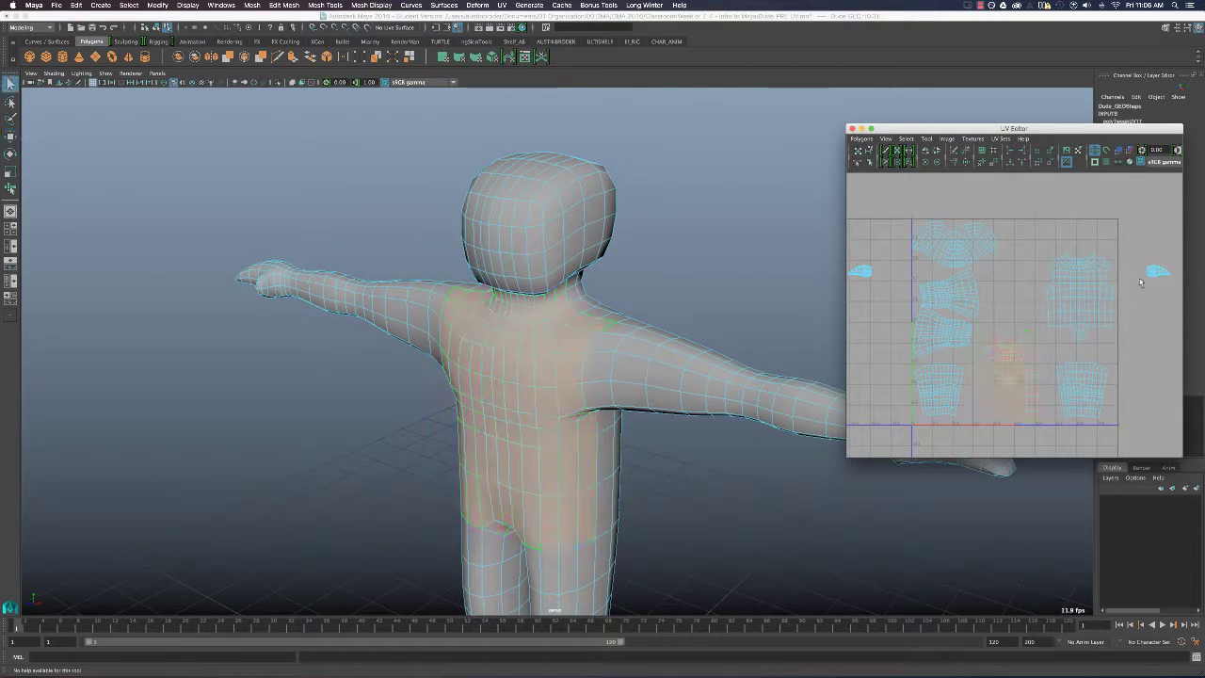
Bring both hand shells from outside the UV square into its empty middle area.
{"action": "left_click_drag", "start_coordinate": [1158, 271], "coordinate": [1015, 315]}
{"action": "left_click", "coordinate": [862, 272]}
{"action": "left_click_drag", "start_coordinate": [862, 271], "coordinate": [1015, 299]}
Move both foot shells into the free space in the upper middle of the UV square.
{"action": "right_click_drag", "start_coordinate": [1015, 301], "coordinate": [975, 310], "text": "alt"}
{"action": "left_click", "coordinate": [989, 411]}
{"action": "left_click_drag", "start_coordinate": [988, 410], "coordinate": [1024, 282]}
{"action": "left_click", "coordinate": [1045, 408]}
{"action": "left_click_drag", "start_coordinate": [1045, 408], "coordinate": [1006, 306]}
Nudge the hand shells clear of the lower foot shell and clear the selection.
{"action": "right_click_drag", "start_coordinate": [988, 309], "coordinate": [1036, 309], "text": "alt"}
{"action": "left_click", "coordinate": [1019, 300]}
{"action": "left_click_drag", "start_coordinate": [1017, 310], "coordinate": [1030, 310]}
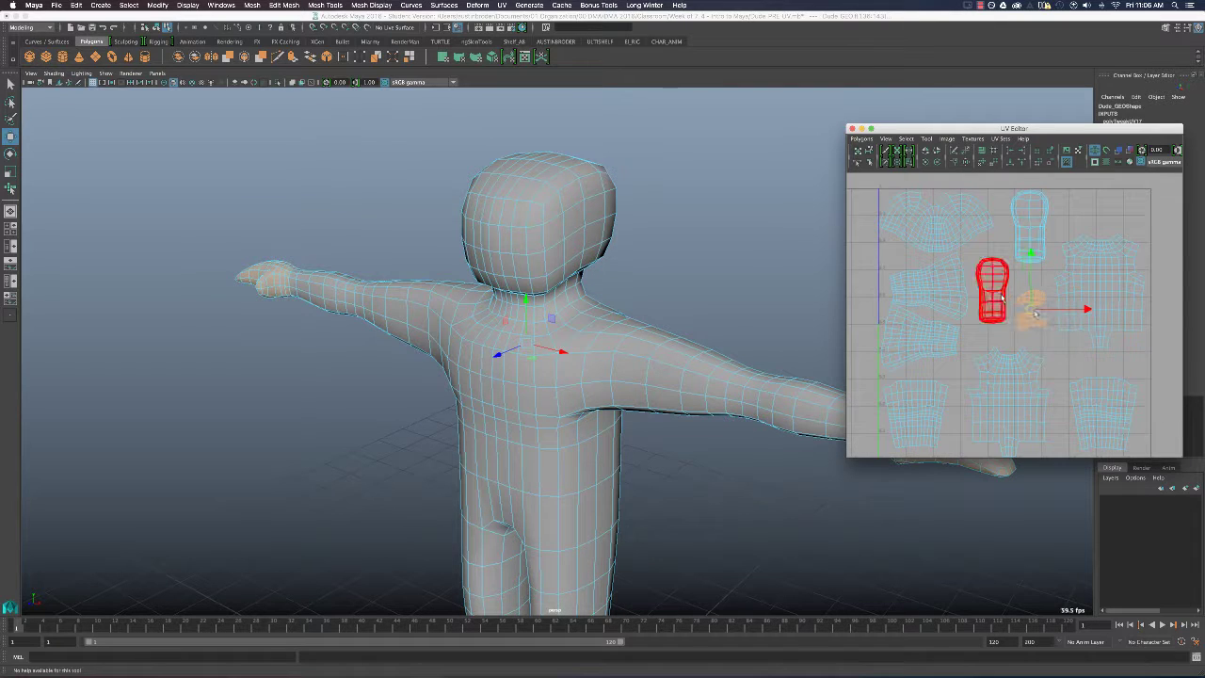
{"action": "left_click", "coordinate": [1160, 311]}
{"action": "key", "text": "q"}
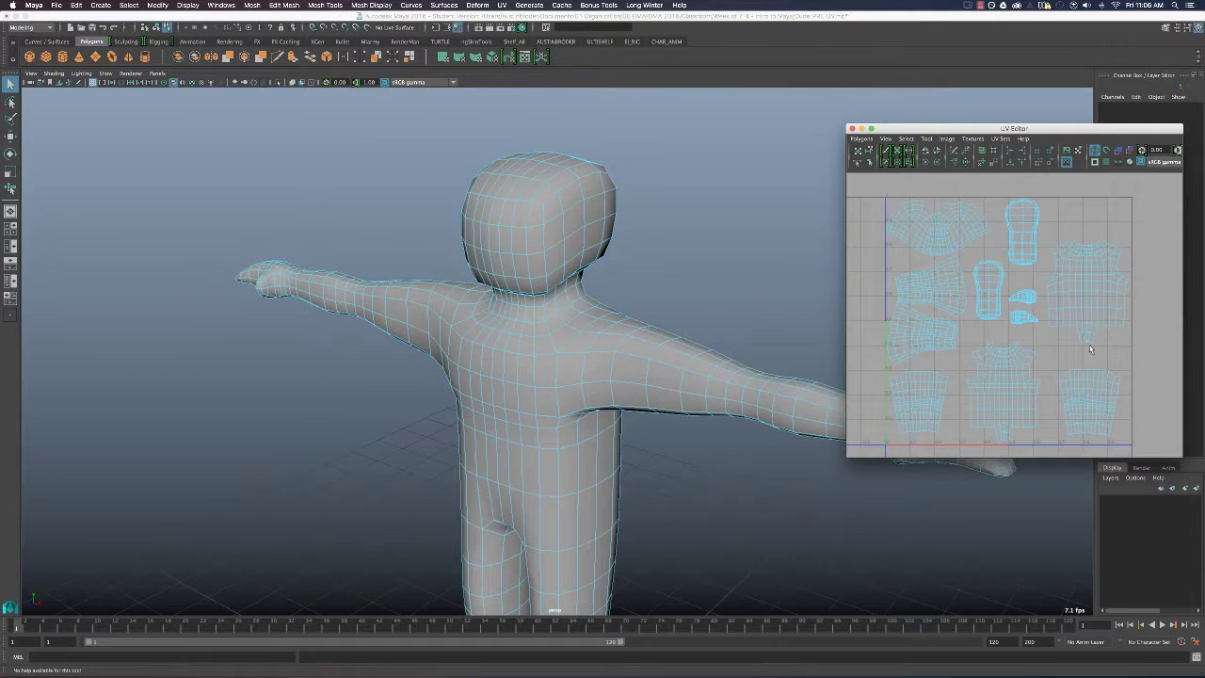
Enlarge the front torso shell slightly and reposition it between the two leg shells.
{"action": "right_click_drag", "start_coordinate": [1060, 335], "coordinate": [1023, 303], "text": "alt"}
{"action": "middle_click_drag", "start_coordinate": [1023, 304], "coordinate": [1051, 311], "text": "alt"}
{"action": "right_click_drag", "start_coordinate": [1050, 310], "coordinate": [1104, 335], "text": "alt"}
{"action": "middle_click_drag", "start_coordinate": [1071, 331], "coordinate": [1055, 325], "text": "alt"}
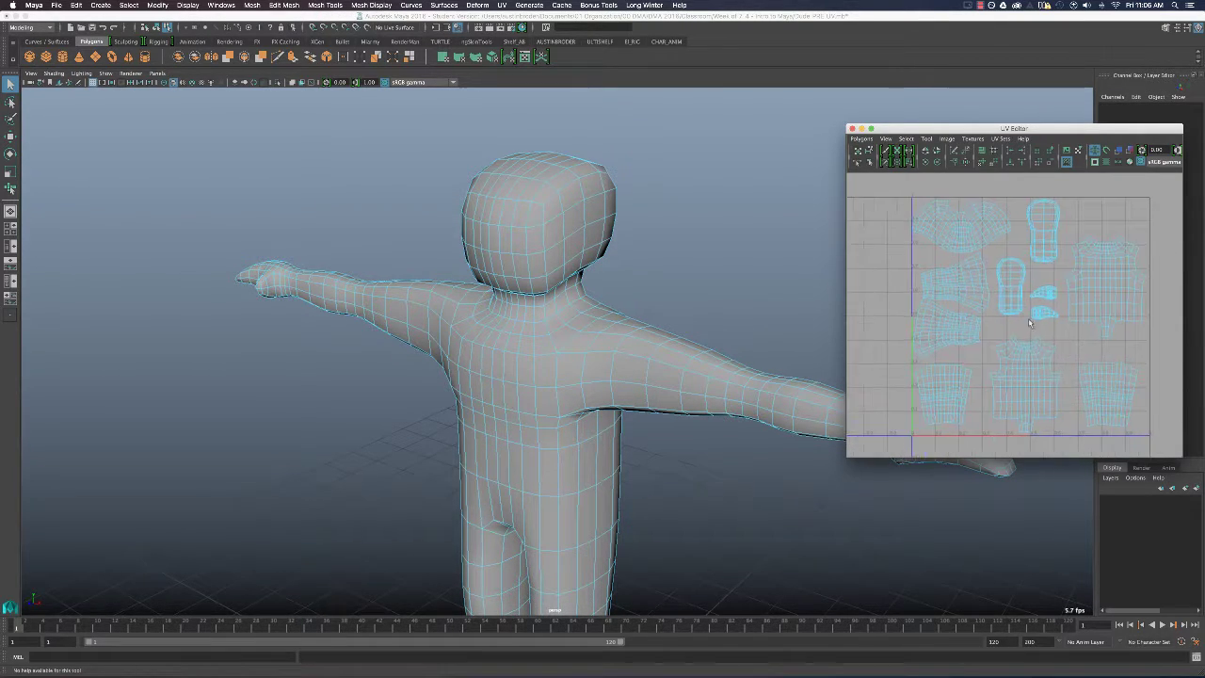
{"action": "right_click_drag", "start_coordinate": [1053, 325], "coordinate": [1041, 325], "text": "alt"}
{"action": "left_click", "coordinate": [1029, 395]}
{"action": "key", "text": "r"}
{"action": "key", "text": "w"}
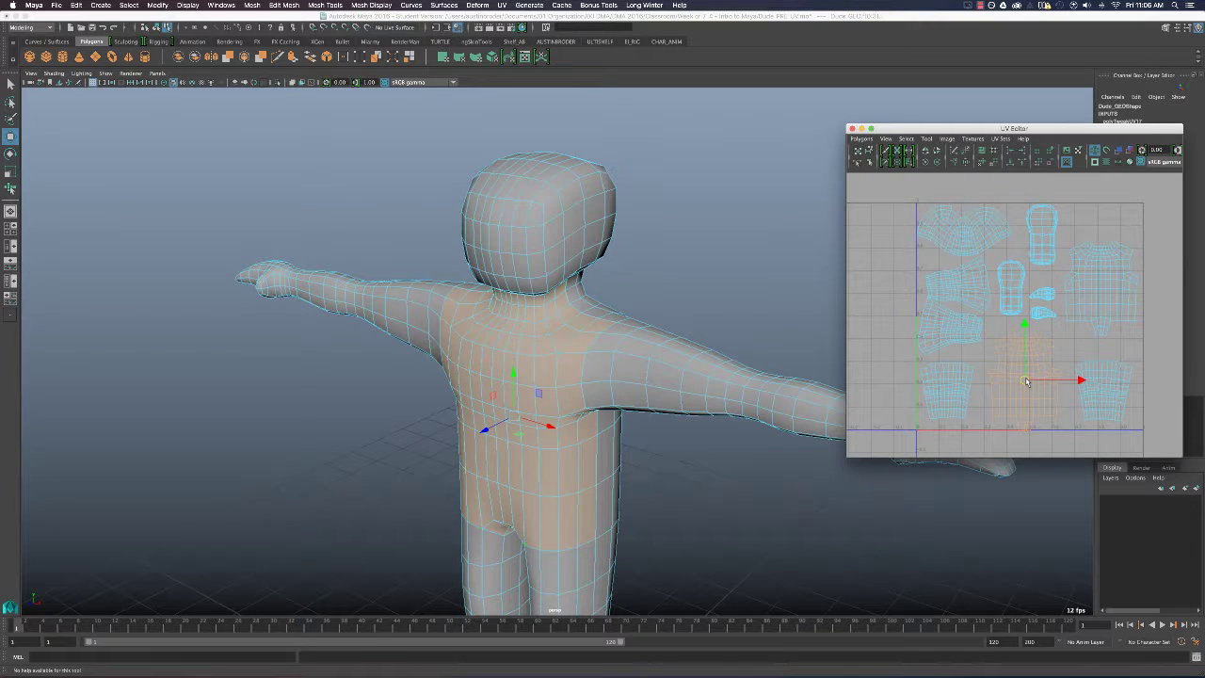
{"action": "key", "text": "q"}
Select all UV shells and try arranging them with the automatic Layout command.
{"action": "right_click_drag", "start_coordinate": [1155, 247], "coordinate": [1127, 230], "text": "alt"}
{"action": "left_click_drag", "start_coordinate": [1127, 219], "coordinate": [899, 431]}
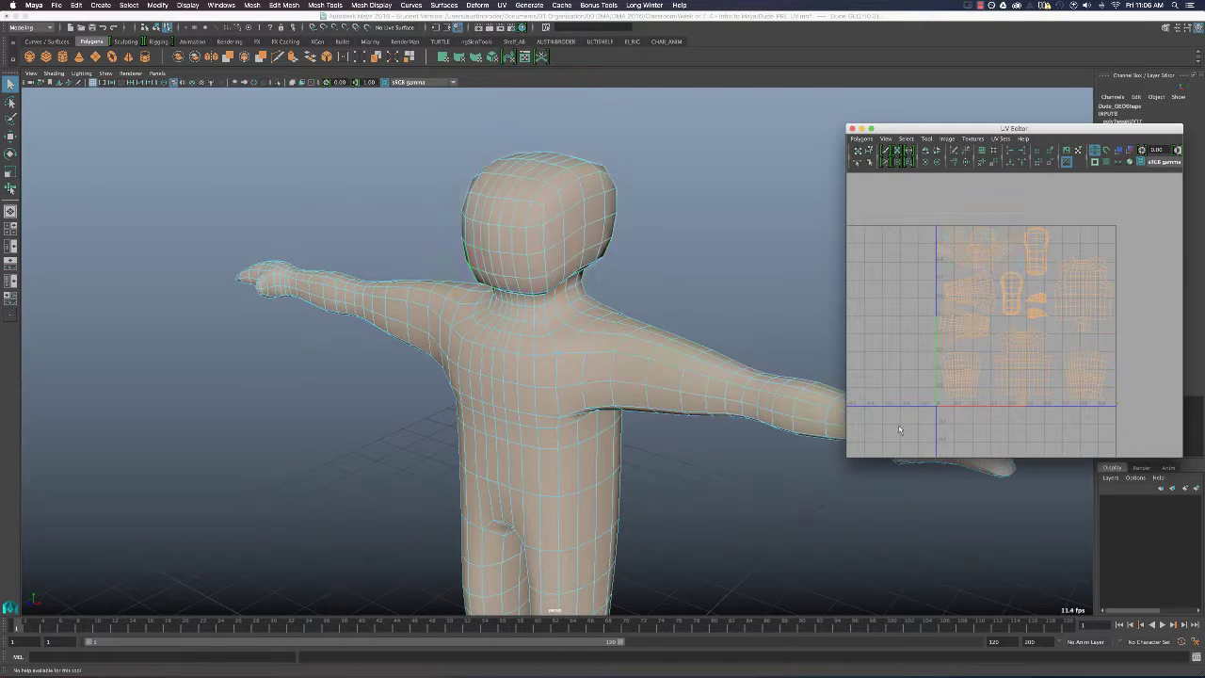
{"action": "left_click", "coordinate": [866, 140]}
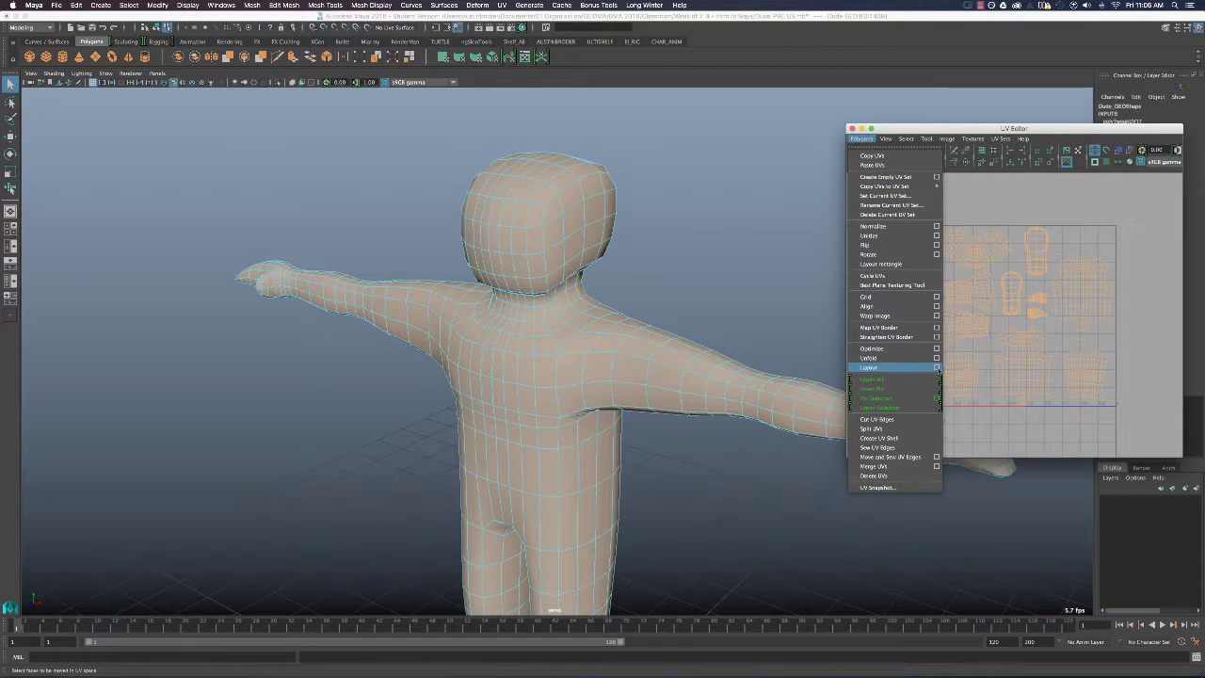
{"action": "left_click", "coordinate": [919, 370]}
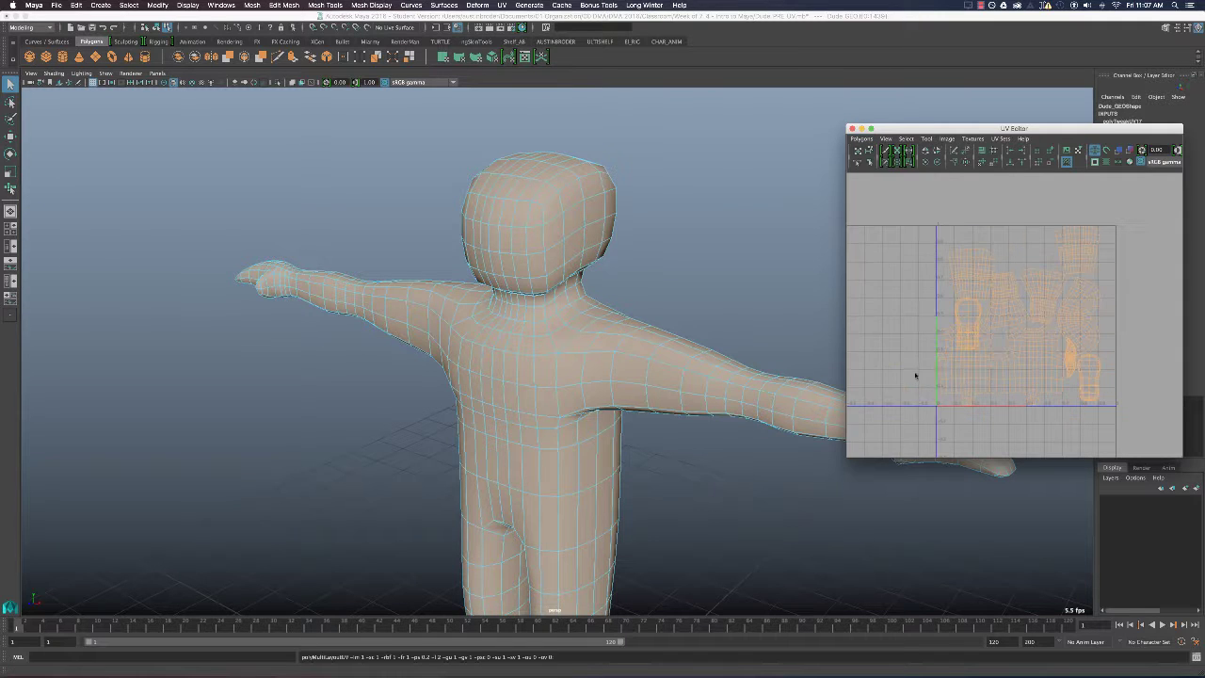
{"action": "right_click_drag", "start_coordinate": [935, 267], "coordinate": [981, 288], "text": "alt"}
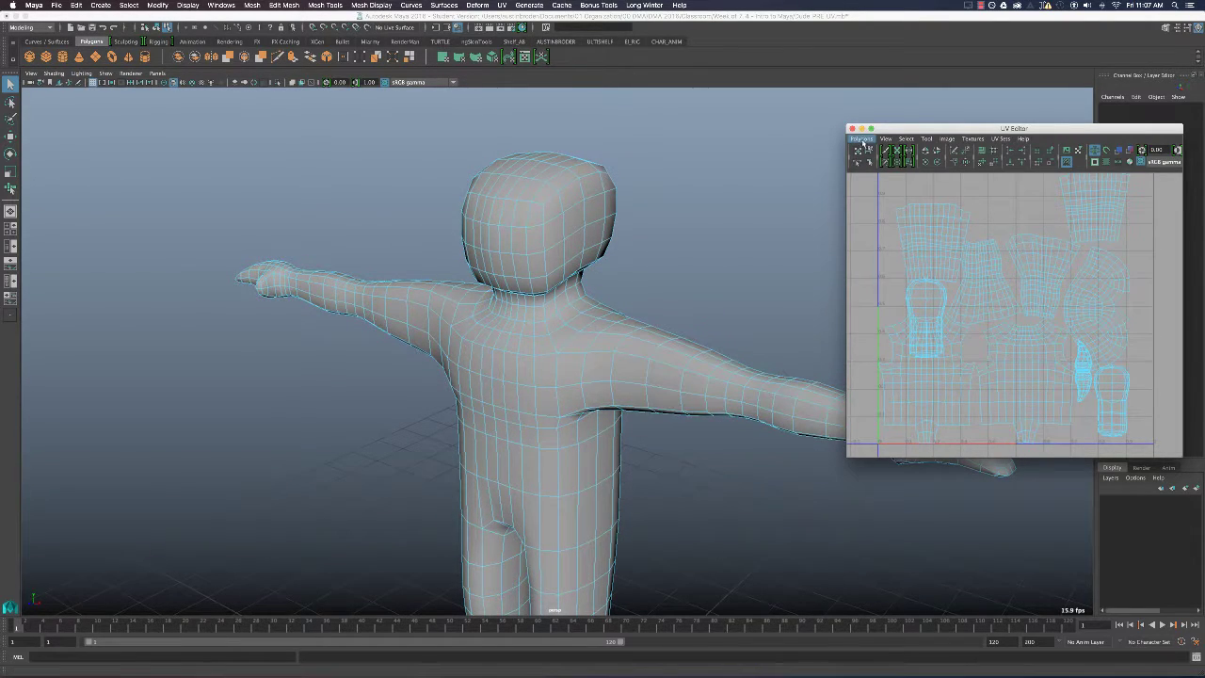
Undo the automatic layout of the UV shells and clear the selection.
{"action": "key", "text": "ctrl+z"}
{"action": "key", "text": "ctrl+z"}
{"action": "key", "text": "ctrl+z"}
{"action": "left_click", "coordinate": [1072, 346]}
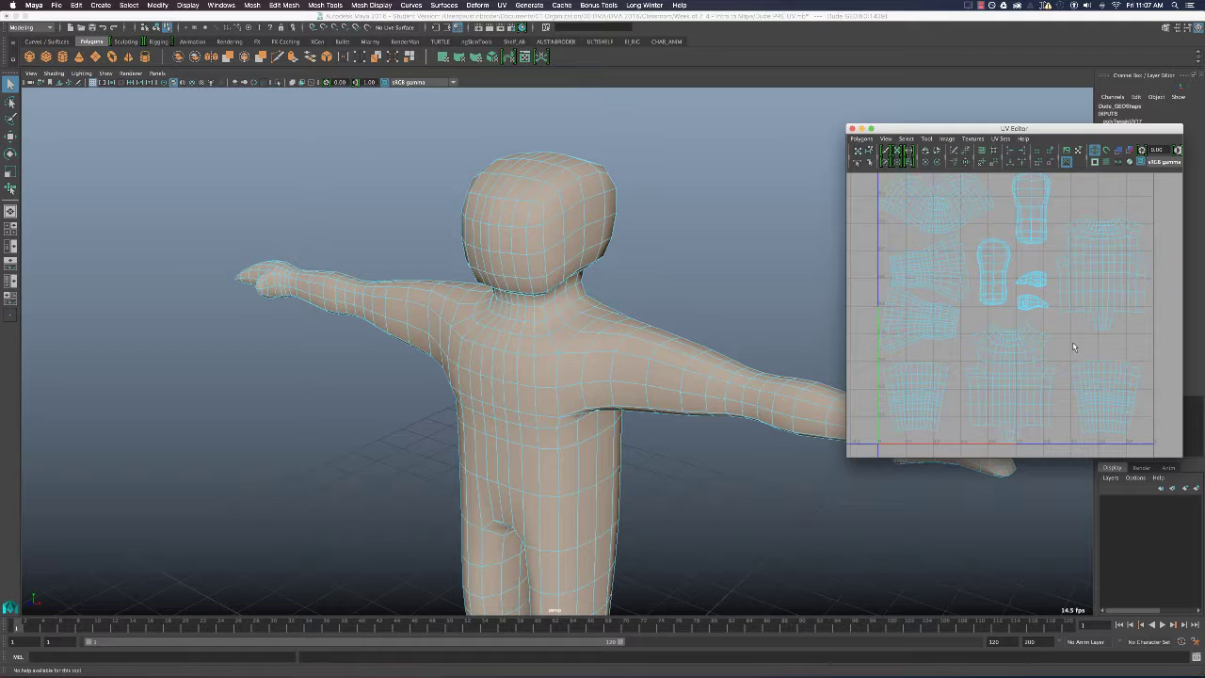
Scale up the front torso shell and the leg shell to its right slightly to fill the gaps.
{"action": "right_click_drag", "start_coordinate": [1066, 287], "coordinate": [1037, 278], "text": "alt"}
{"action": "middle_click_drag", "start_coordinate": [1018, 269], "coordinate": [999, 266], "text": "alt"}
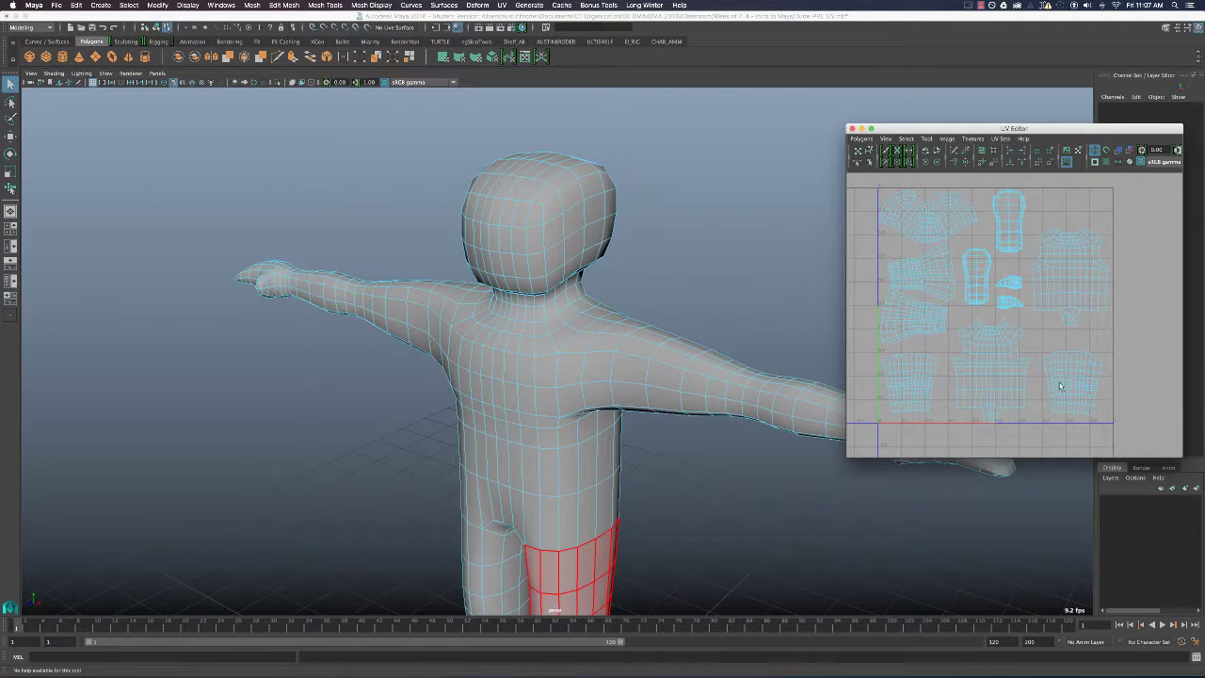
{"action": "left_click", "coordinate": [1010, 392]}
{"action": "key", "text": "w"}
{"action": "key", "text": "r"}
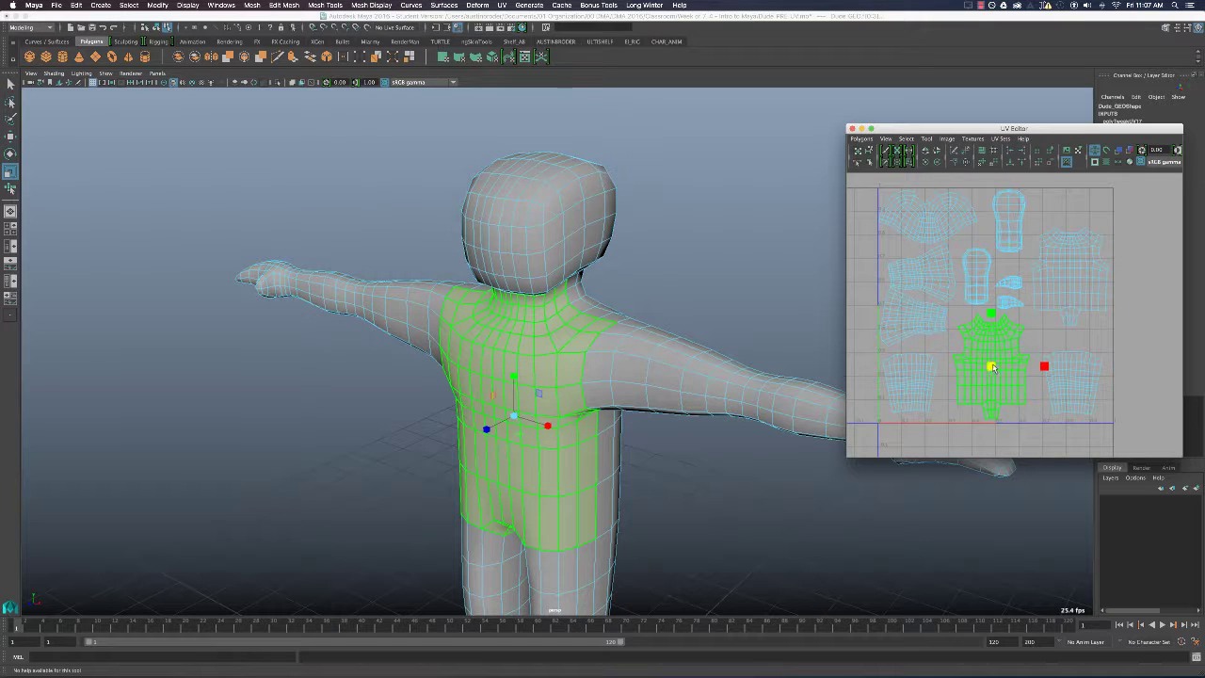
{"action": "left_click", "coordinate": [1074, 386]}
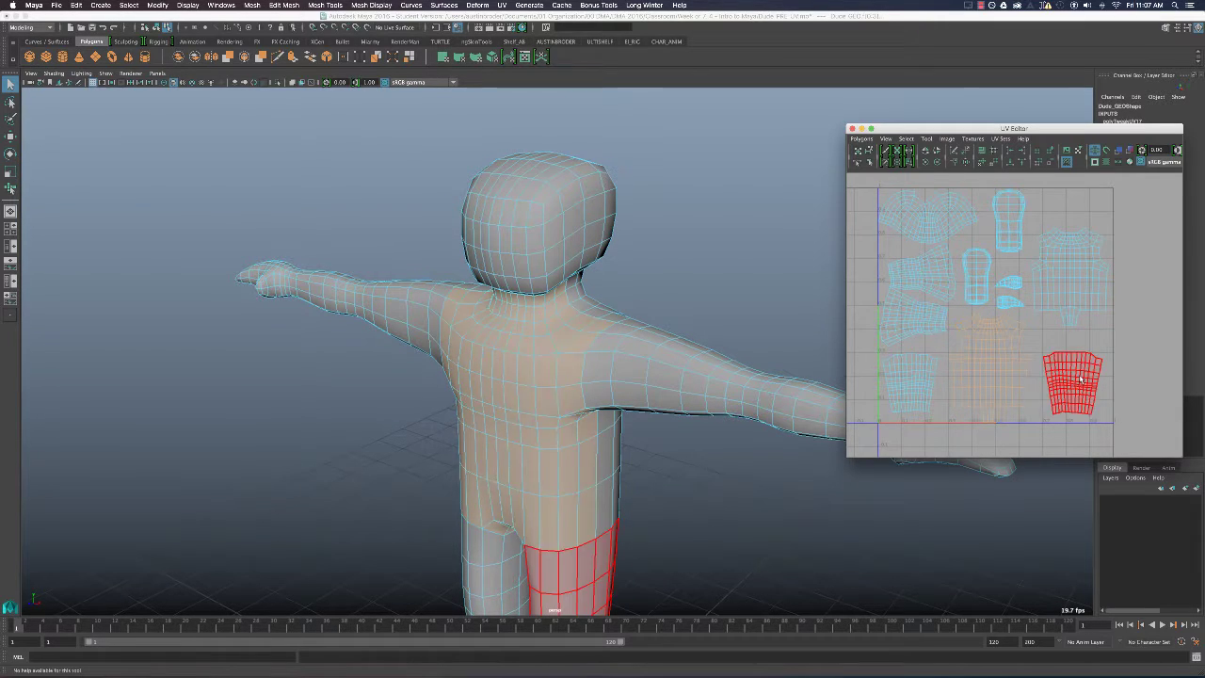
Enlarge the back torso shell and position it within the right side of the UV square.
{"action": "left_click", "coordinate": [1072, 277]}
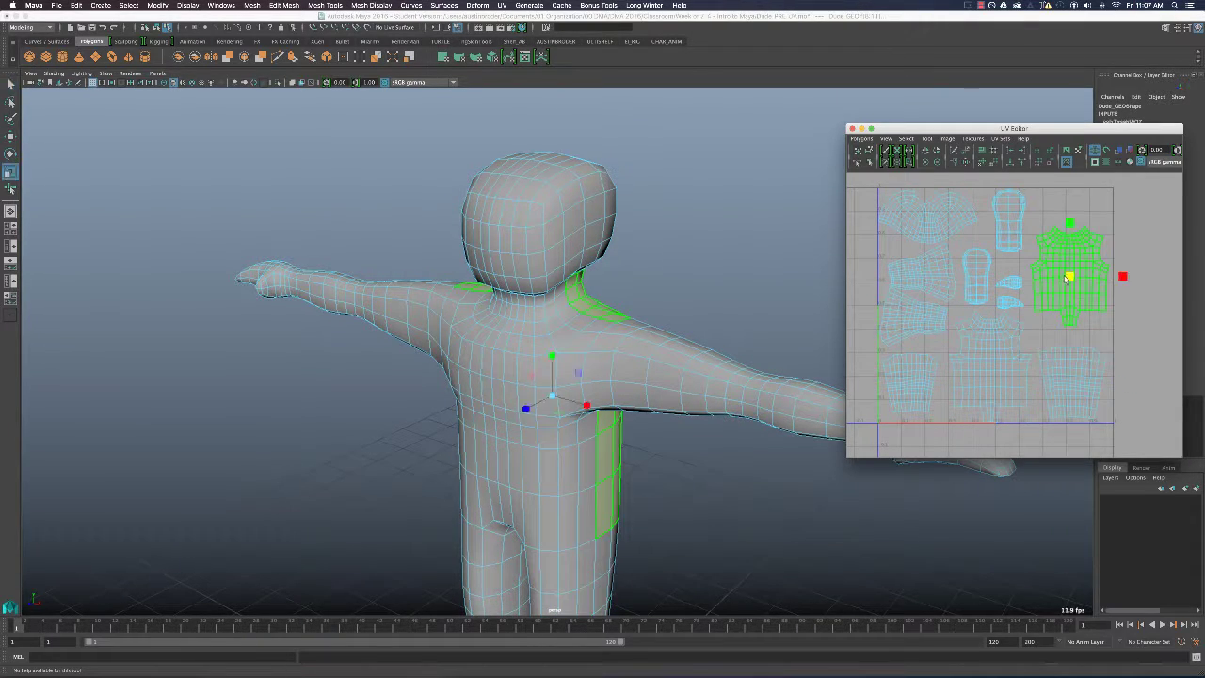
{"action": "key", "text": "w"}
{"action": "key", "text": "r"}
{"action": "left_click_drag", "start_coordinate": [1073, 280], "coordinate": [1072, 279]}
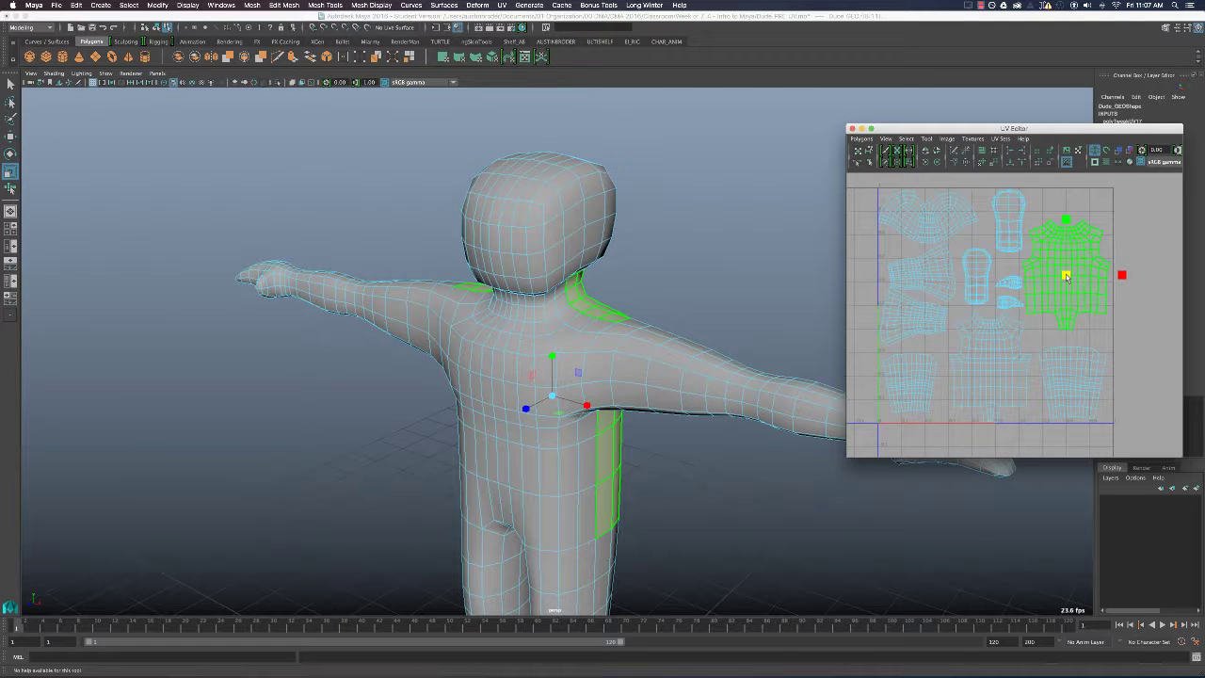
{"action": "key", "text": "w"}
{"action": "key", "text": "q"}
{"action": "key", "text": "q"}
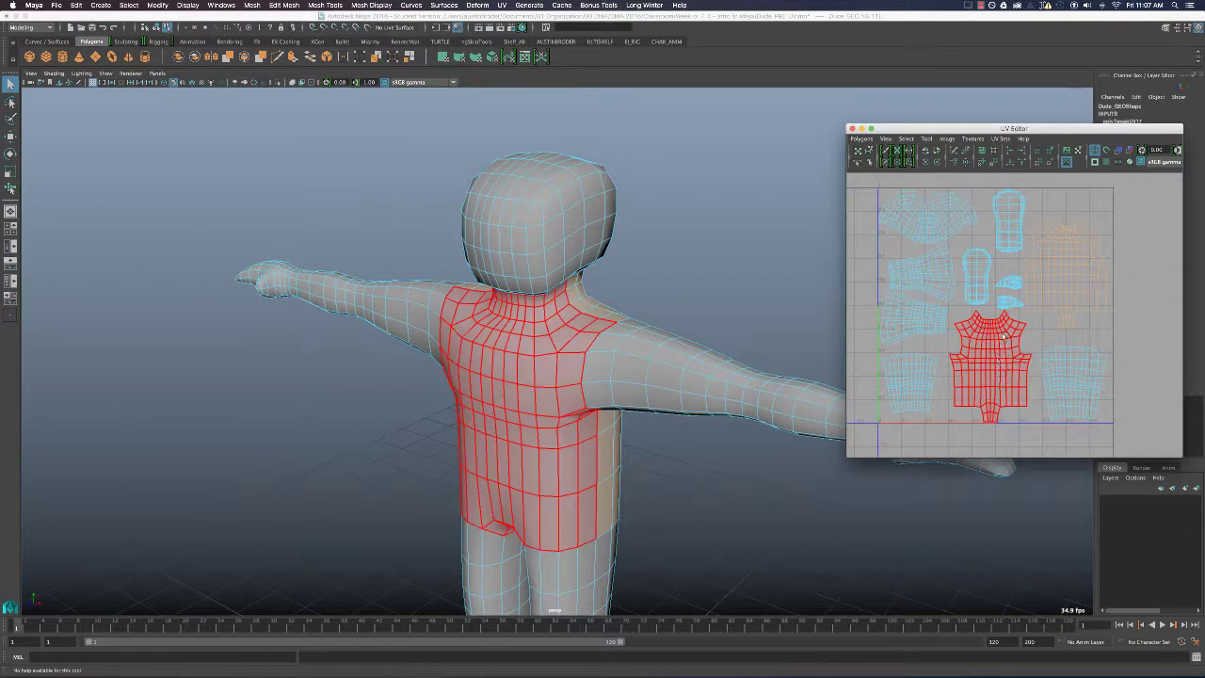
Return the character mesh to object selection mode.
{"action": "middle_click_drag", "start_coordinate": [1002, 330], "coordinate": [1014, 303], "text": "alt"}
{"action": "scroll", "coordinate": [982, 317], "scroll_direction": "up", "scroll_amount": 1}
{"action": "scroll", "coordinate": [740, 293], "scroll_direction": "down", "scroll_amount": 2}
{"action": "scroll", "coordinate": [1020, 312], "scroll_direction": "down", "scroll_amount": 2}
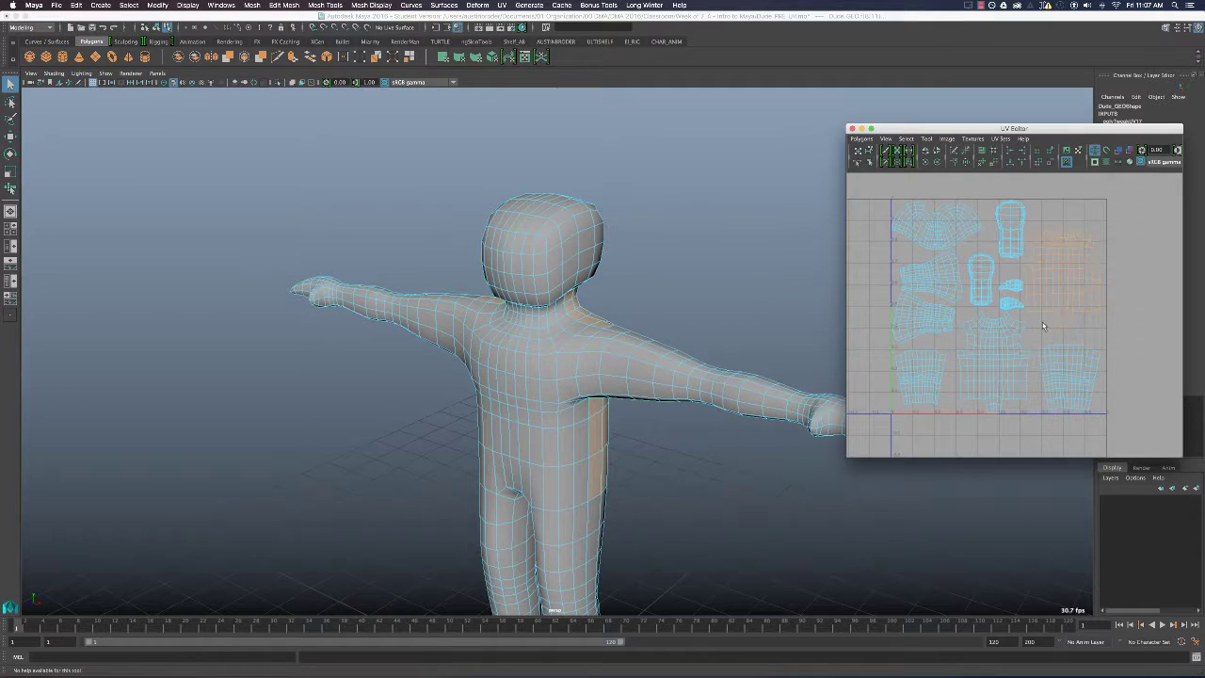
{"action": "right_click", "coordinate": [549, 261]}
{"action": "left_click", "coordinate": [593, 245]}
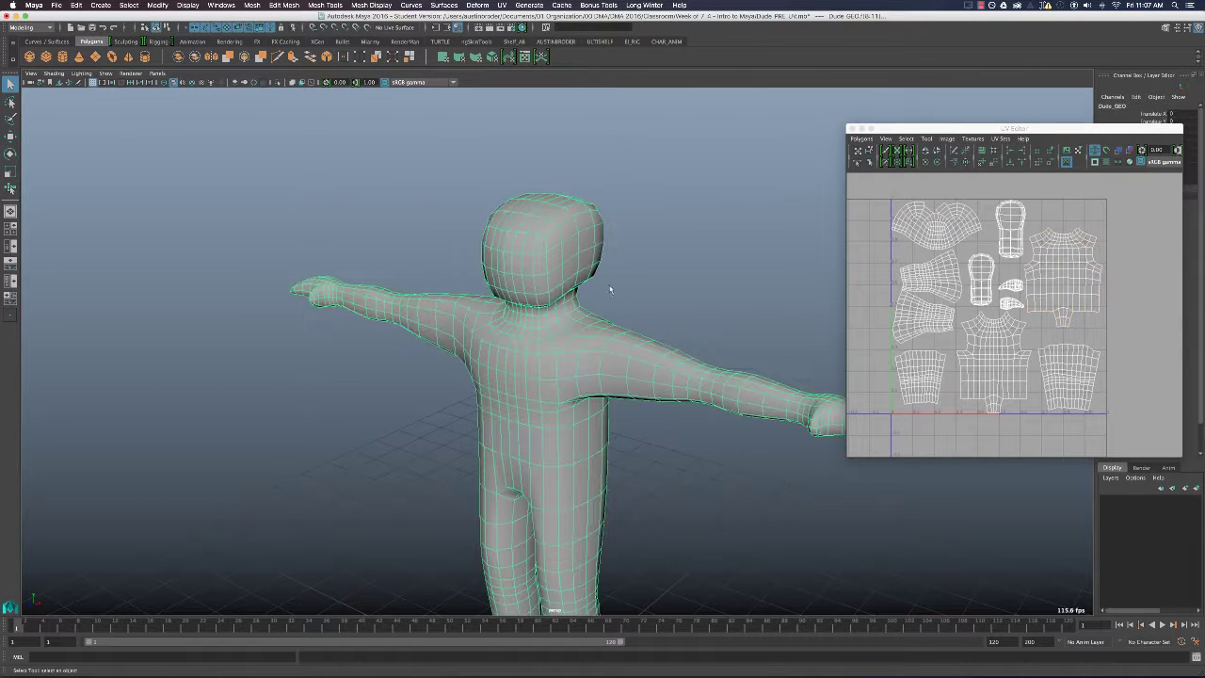
{"action": "middle_click_drag", "start_coordinate": [1052, 318], "coordinate": [1056, 326], "text": "alt"}
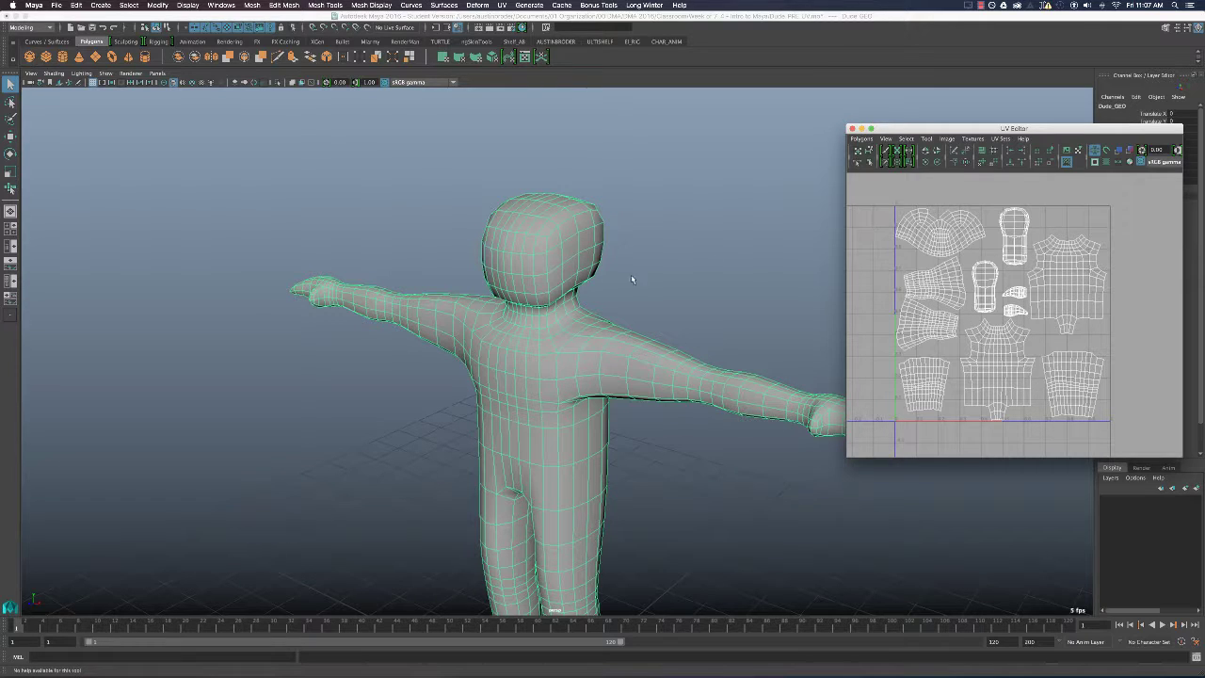
{"action": "right_click_drag", "start_coordinate": [580, 262], "coordinate": [614, 249]}
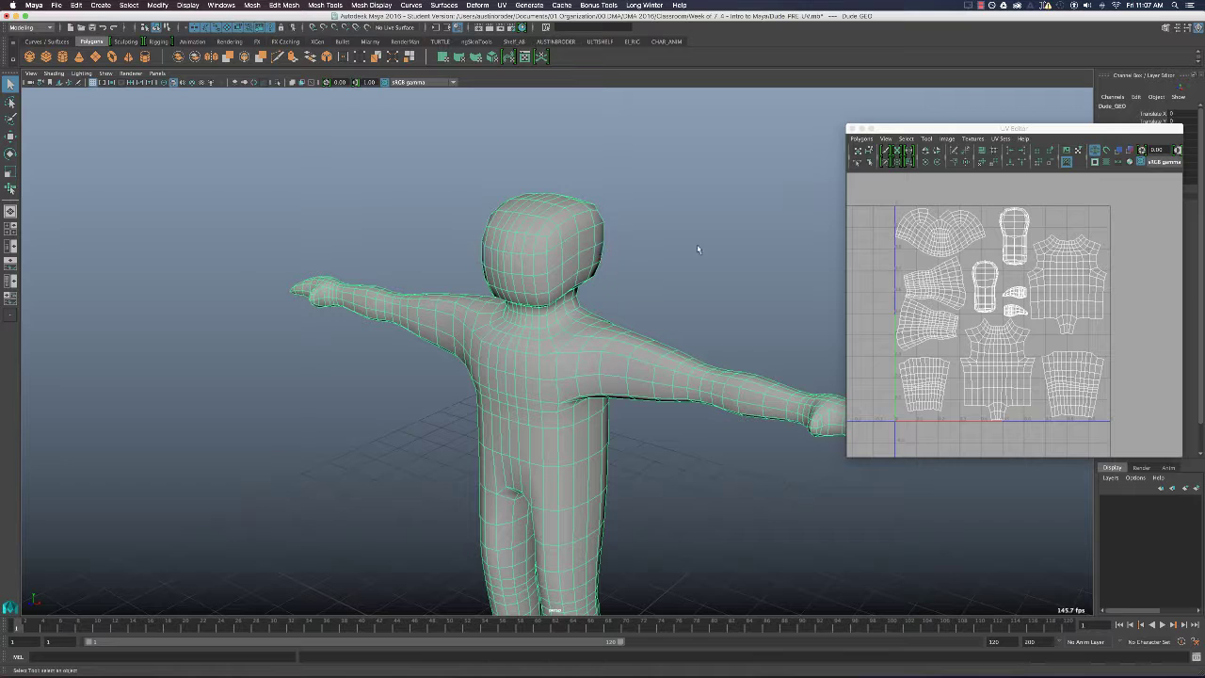
Shift the UV Editor window aside, then open the UV Snapshot options and enlarge the dialog.
{"action": "left_click", "coordinate": [861, 139]}
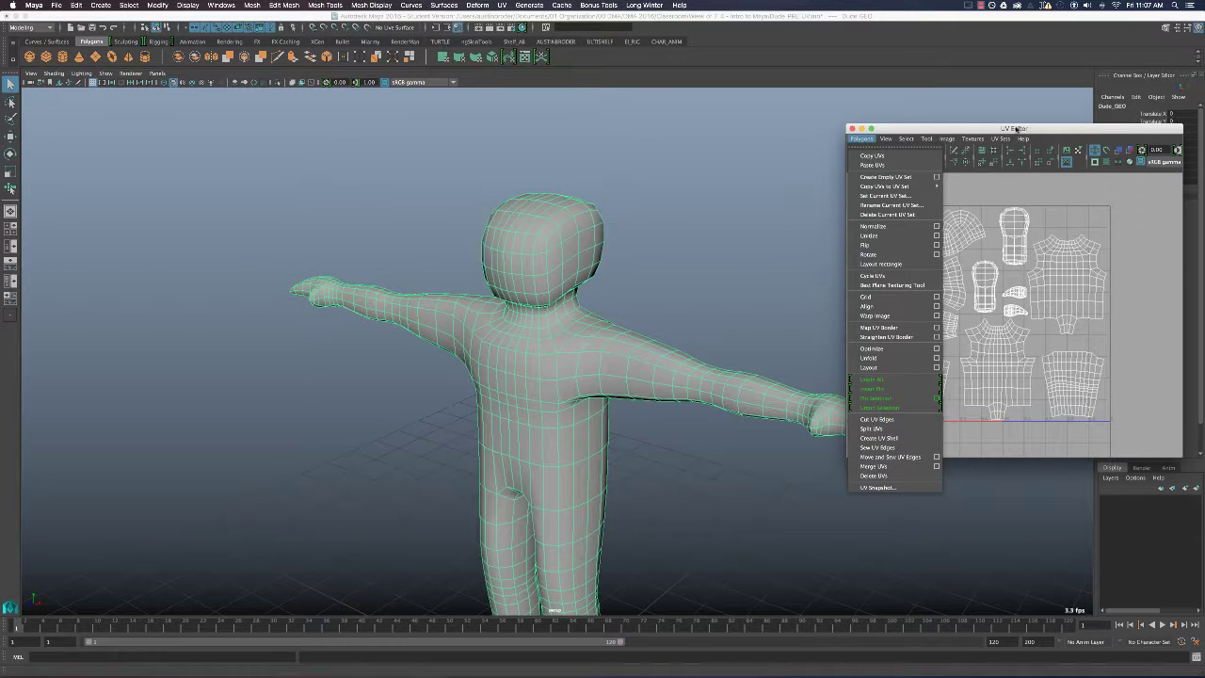
{"action": "left_click_drag", "start_coordinate": [1019, 130], "coordinate": [986, 134]}
{"action": "left_click", "coordinate": [828, 142]}
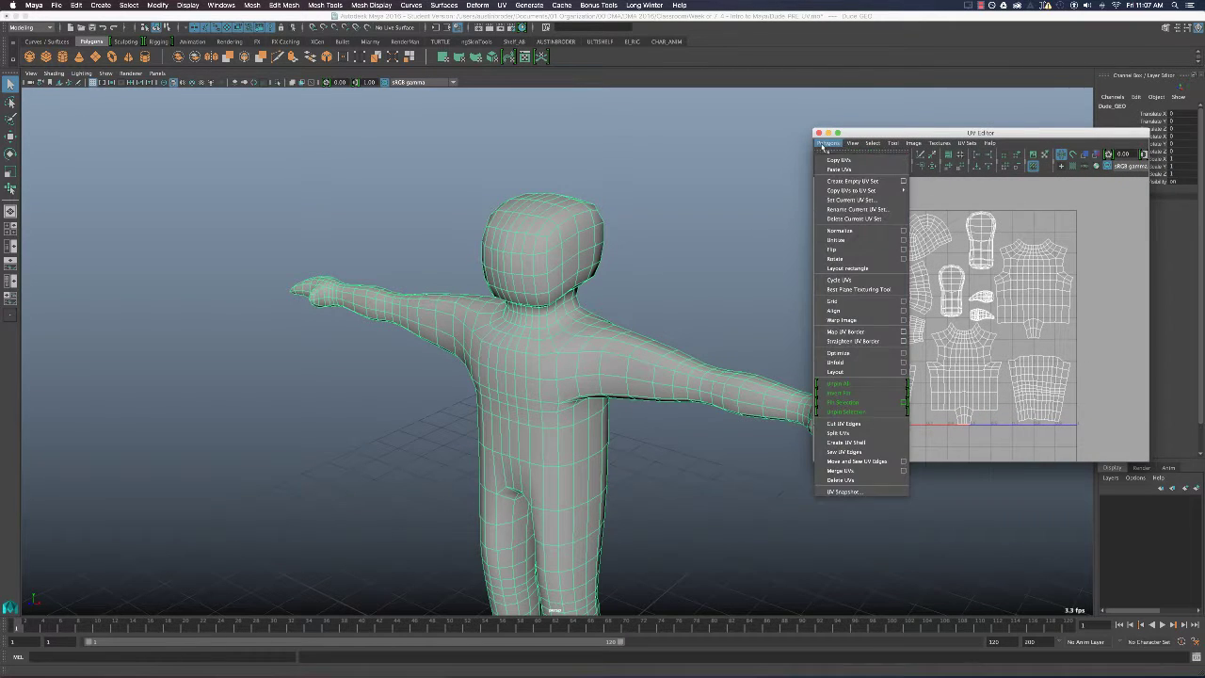
{"action": "left_click", "coordinate": [848, 492]}
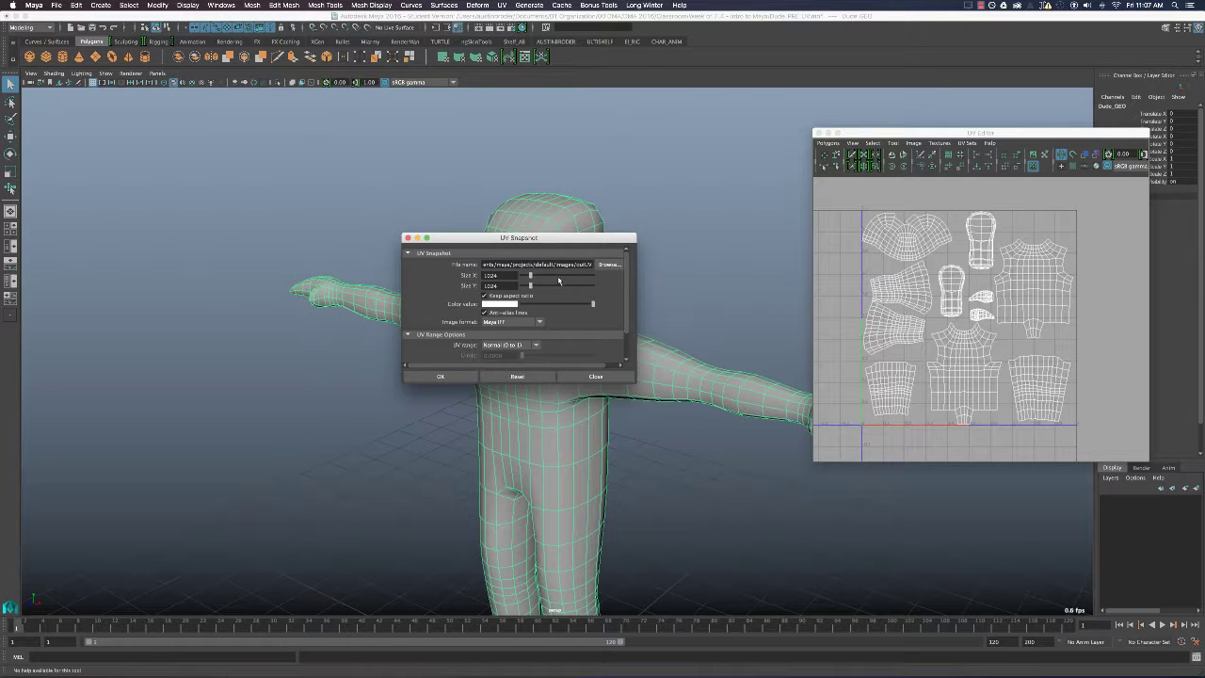
{"action": "left_click_drag", "start_coordinate": [637, 379], "coordinate": [658, 392]}
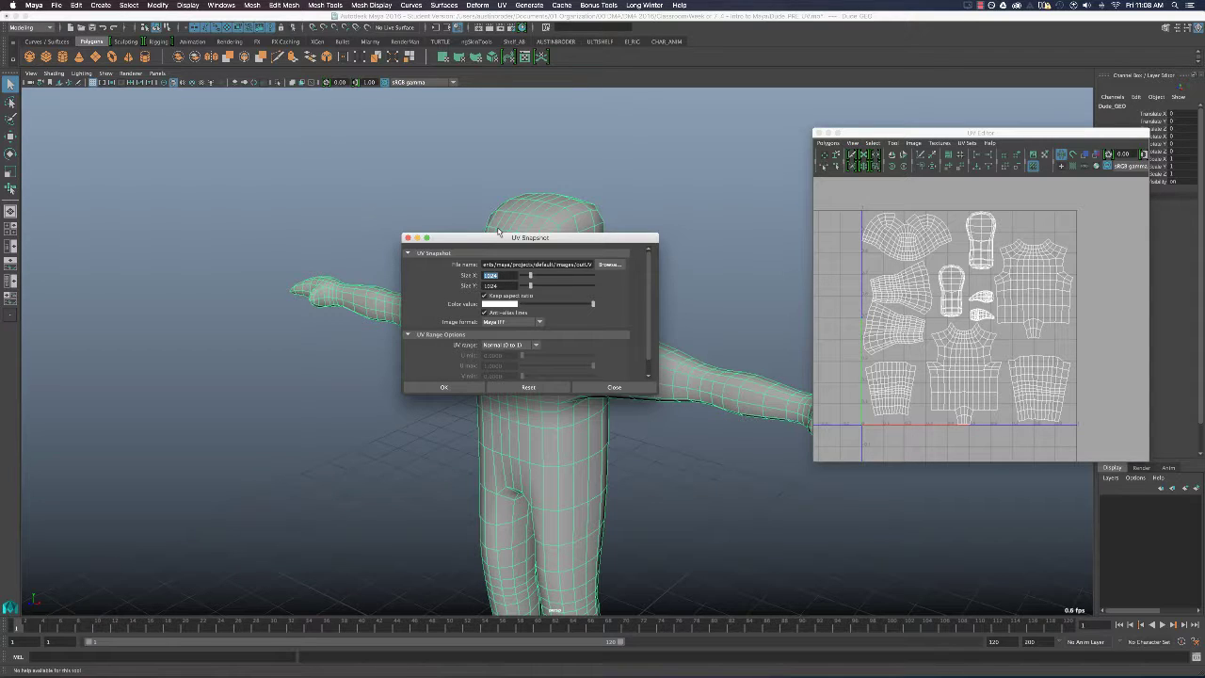
Set the UV snapshot size to 2048 by 2048 and check the folder used for saving it.
{"action": "type", "text": "2048"}
{"action": "key", "text": "Tab"}
{"action": "key", "text": "Return"}
{"action": "double_click", "coordinate": [497, 275]}
{"action": "left_click", "coordinate": [610, 264]}
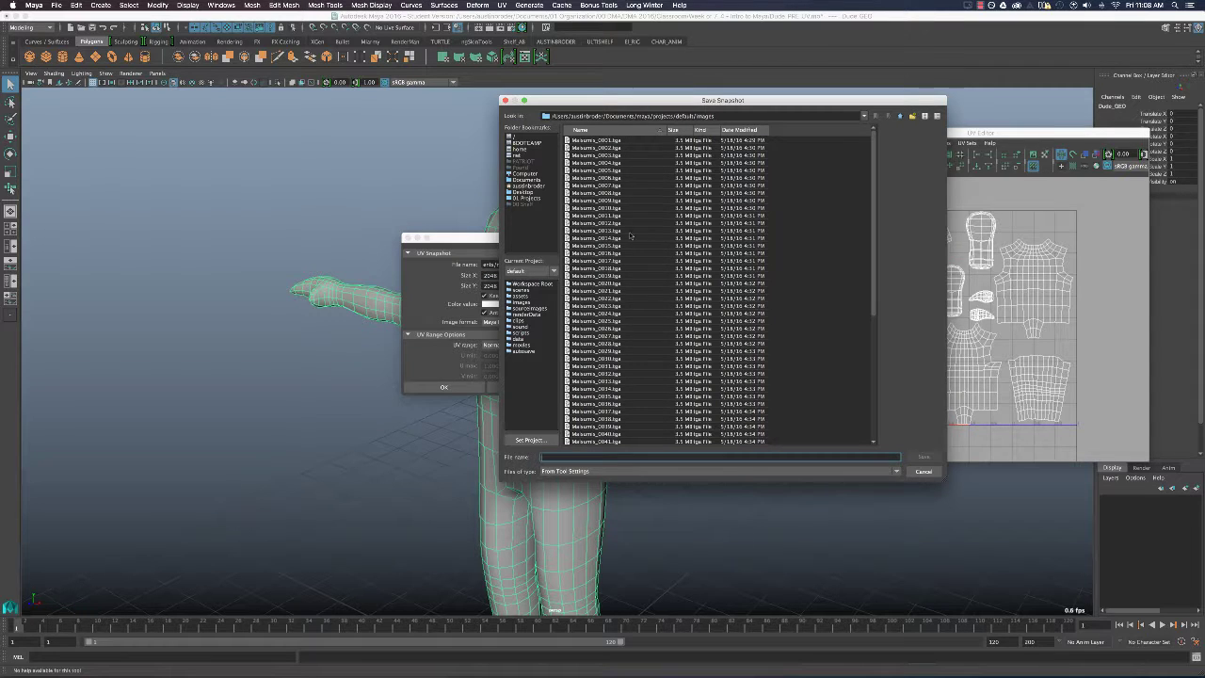
{"action": "left_click", "coordinate": [924, 470]}
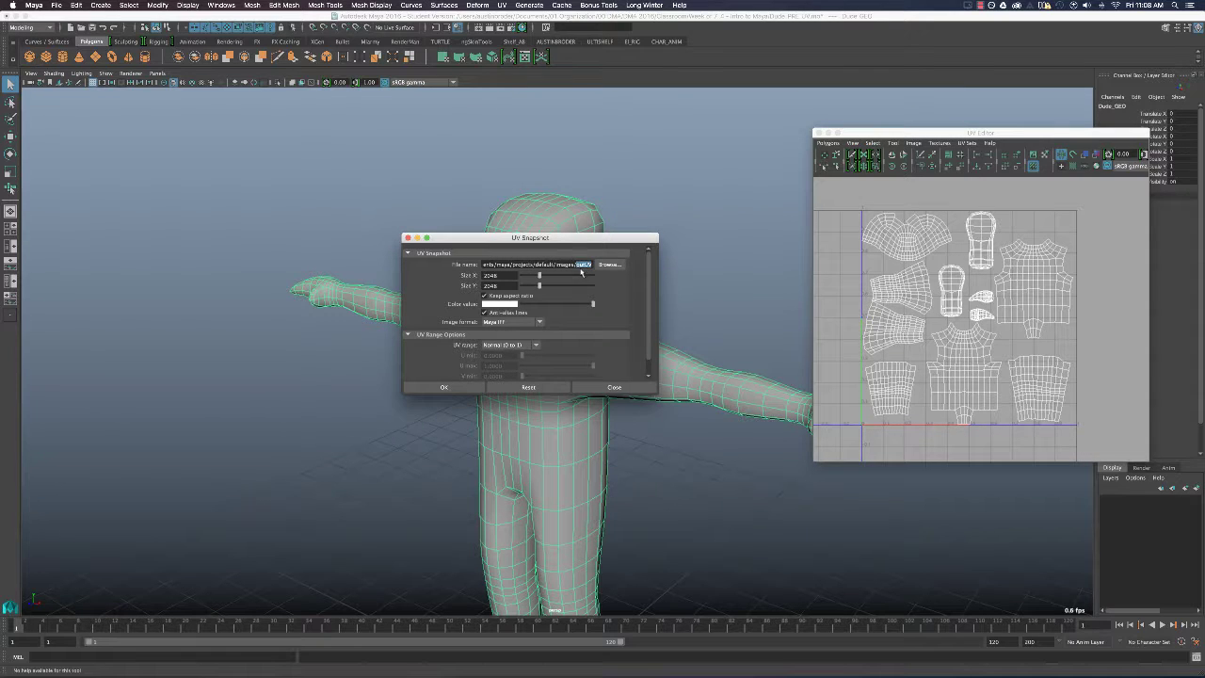
Name the UV snapshot DudeUV, set its line colour to black, and export it in Maya IFF format.
{"action": "double_click", "coordinate": [583, 264]}
{"action": "type", "text": "Dude.if"}
{"action": "double_click", "coordinate": [562, 264]}
{"action": "left_click", "coordinate": [584, 265]}
{"action": "left_click", "coordinate": [511, 276]}
{"action": "left_click_drag", "start_coordinate": [525, 307], "coordinate": [522, 306]}
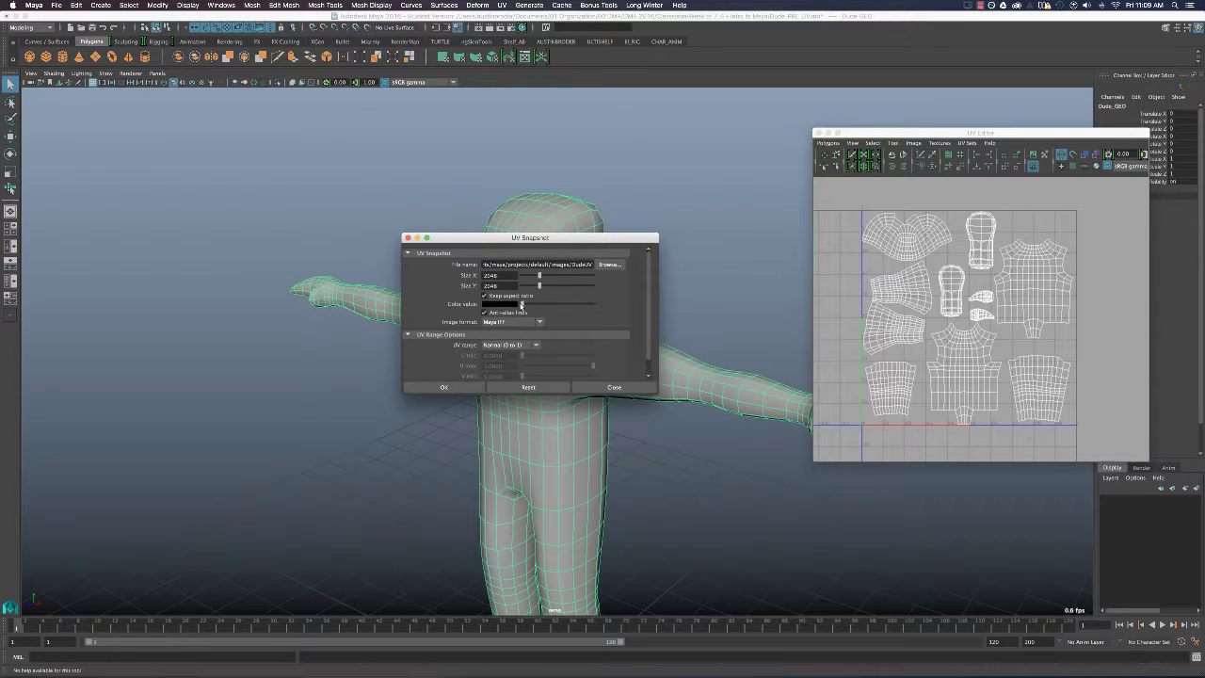
{"action": "left_click", "coordinate": [443, 388]}
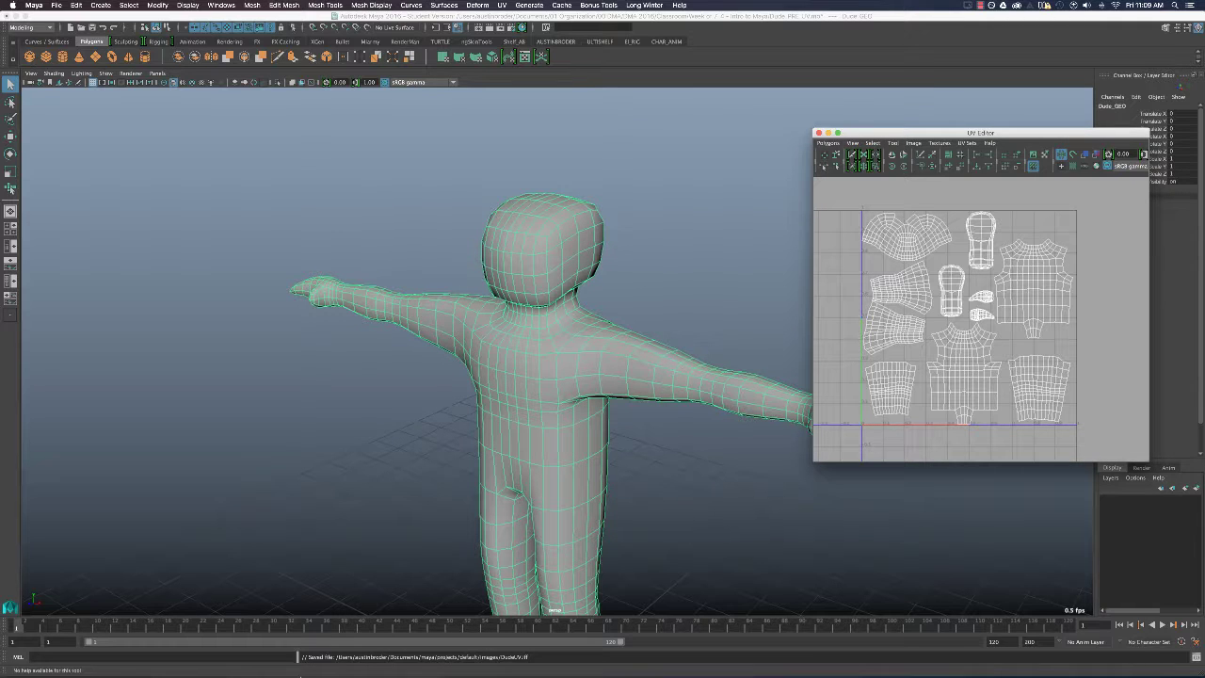
Switch to Photoshop, open DudeUV.iff from the images folder of Maya's default project, and reposition the Photoshop window.
{"action": "left_click", "coordinate": [170, 656]}
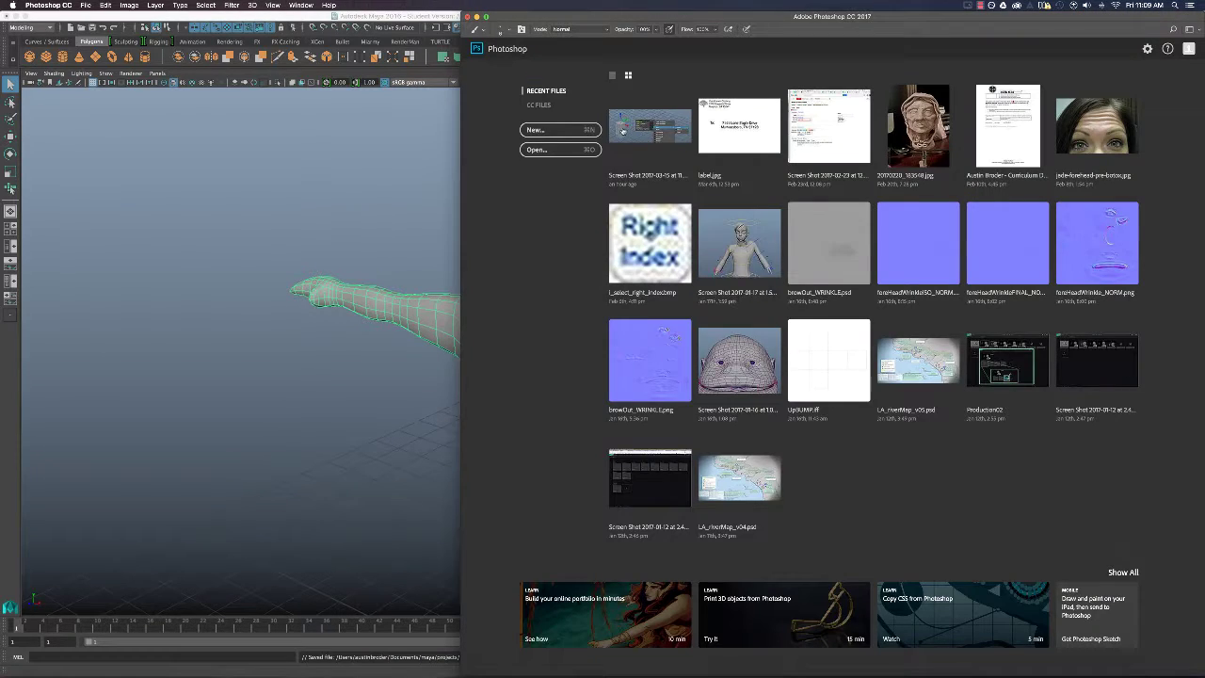
{"action": "left_click", "coordinate": [560, 130]}
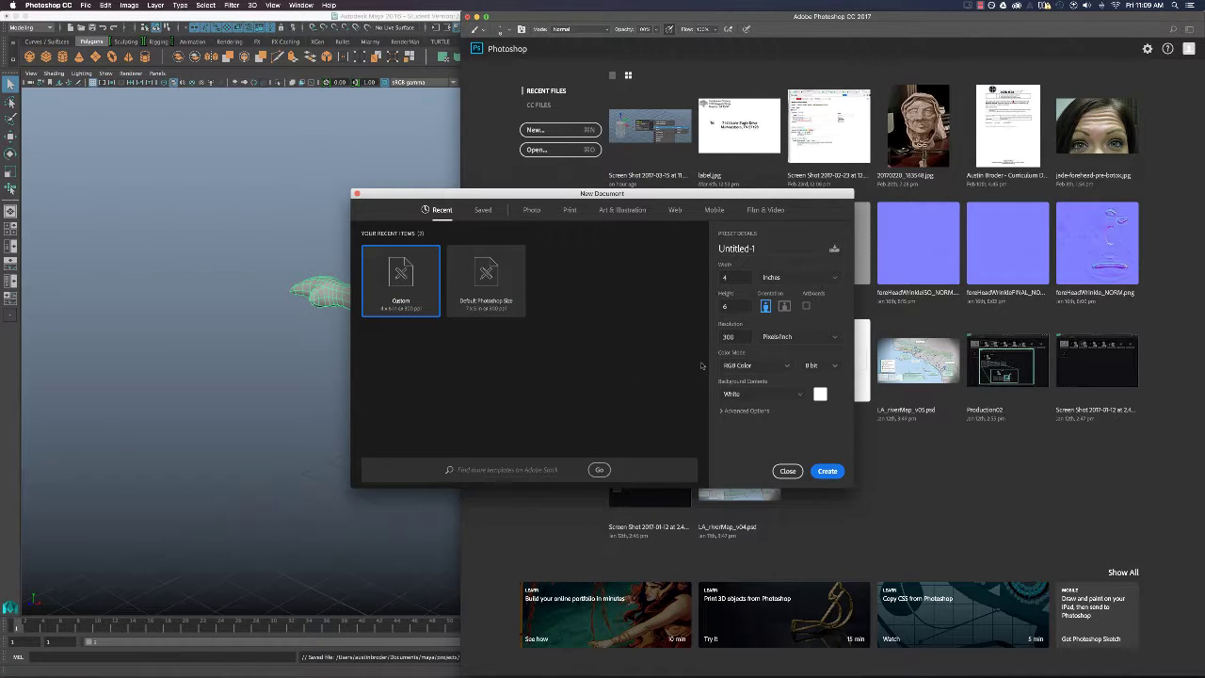
{"action": "left_click", "coordinate": [788, 471]}
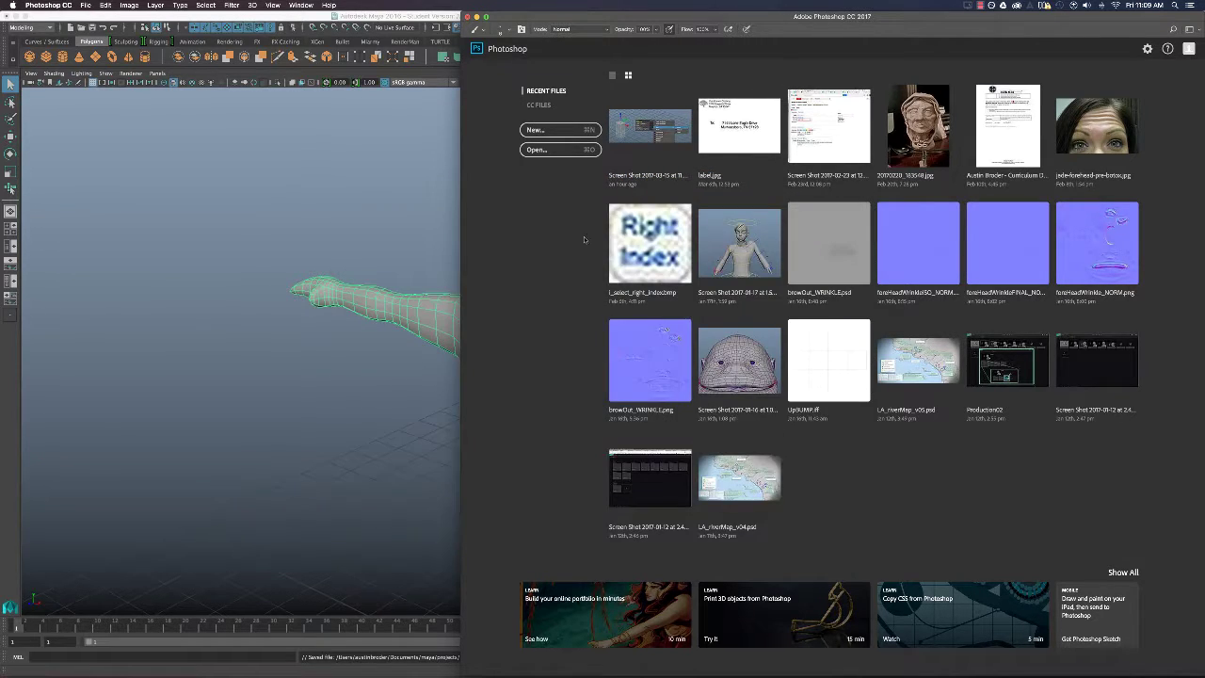
{"action": "key", "text": "super+o"}
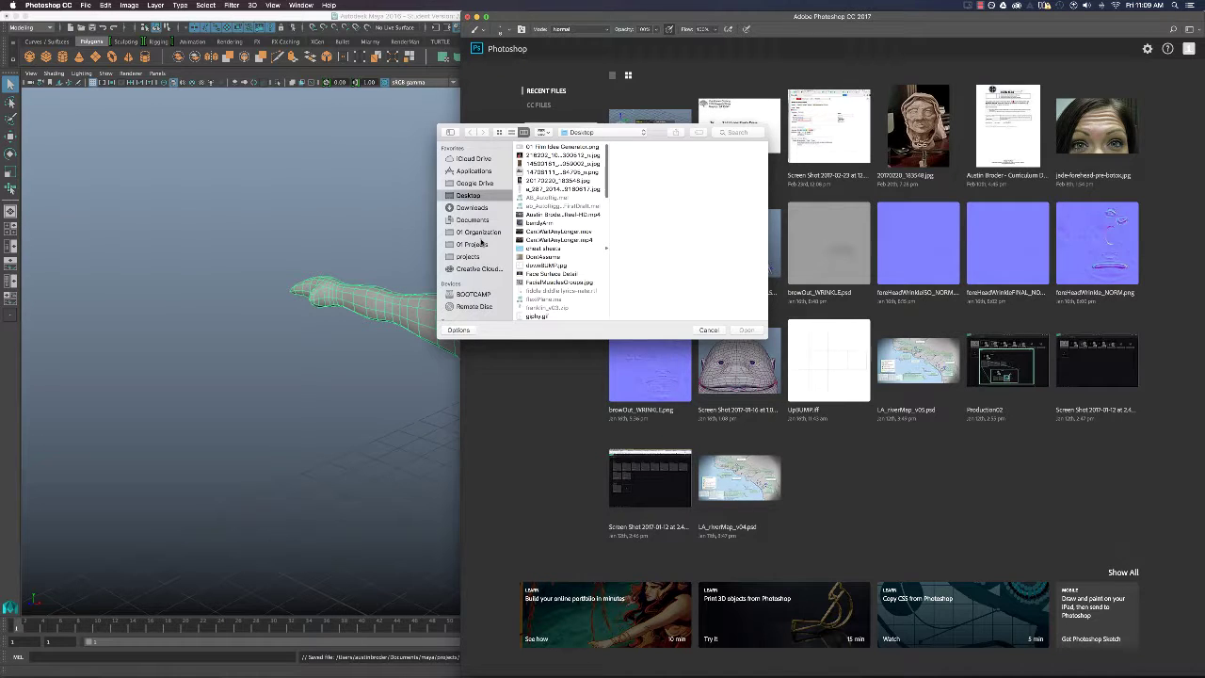
{"action": "left_click", "coordinate": [474, 244]}
{"action": "left_click", "coordinate": [474, 220]}
{"action": "left_click", "coordinate": [547, 290]}
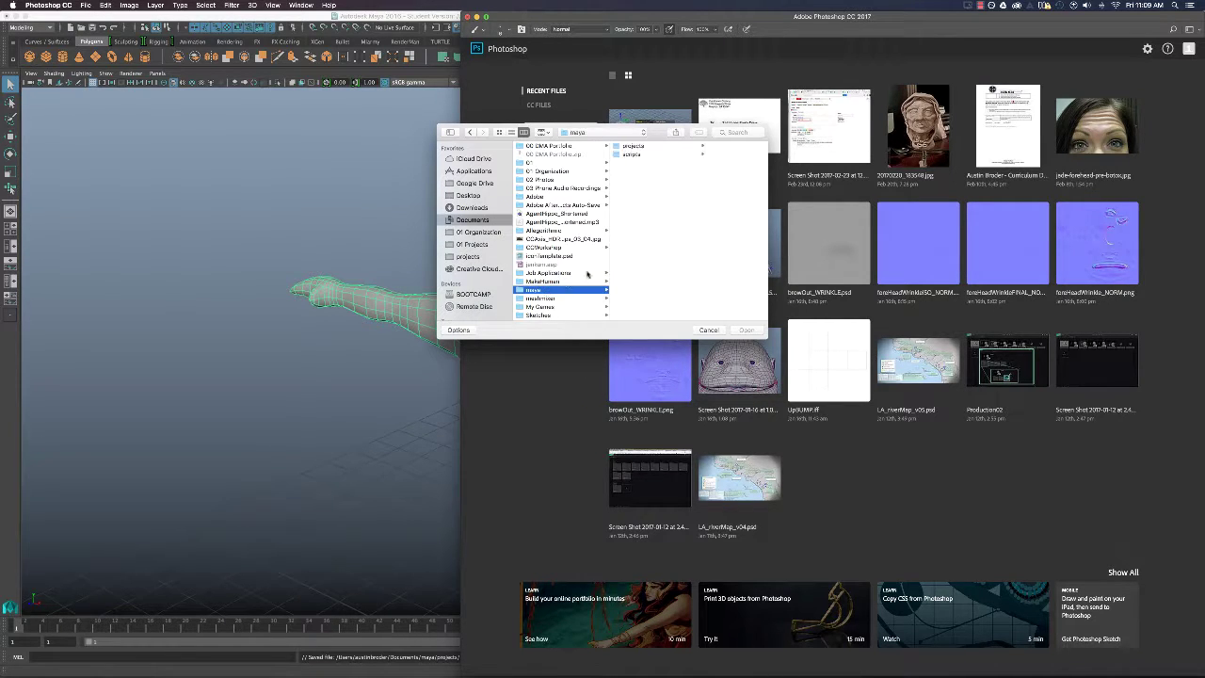
{"action": "left_click", "coordinate": [650, 147]}
{"action": "left_click", "coordinate": [701, 155]}
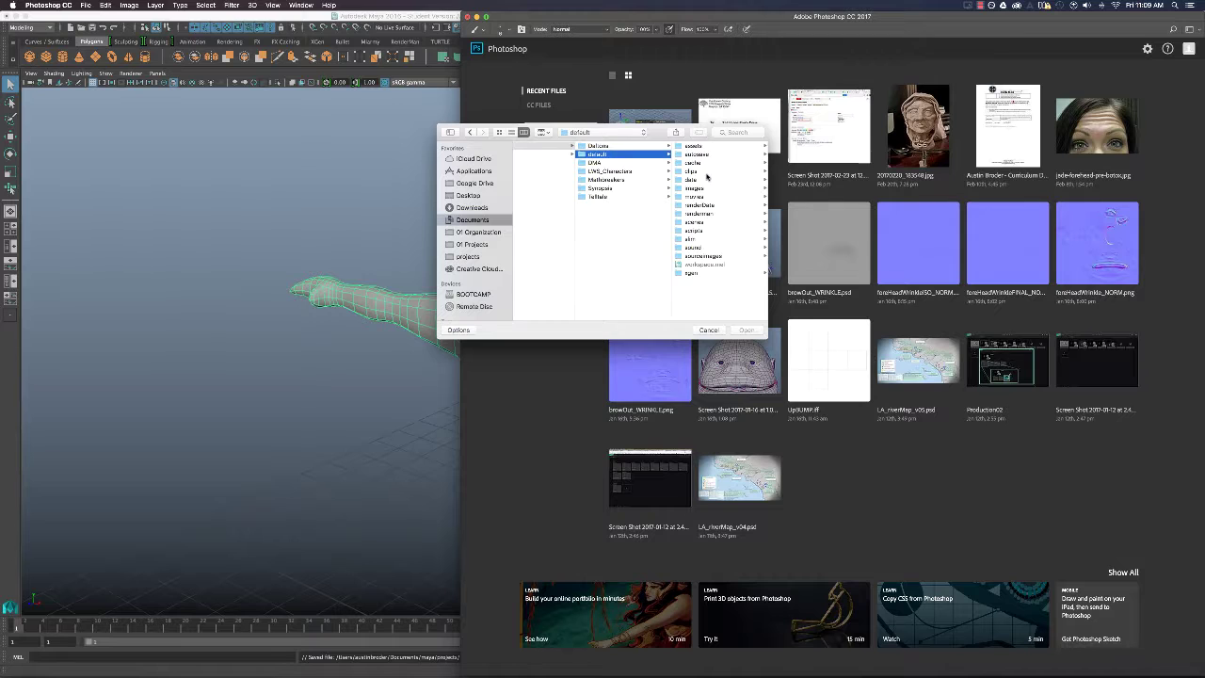
{"action": "left_click", "coordinate": [698, 189]}
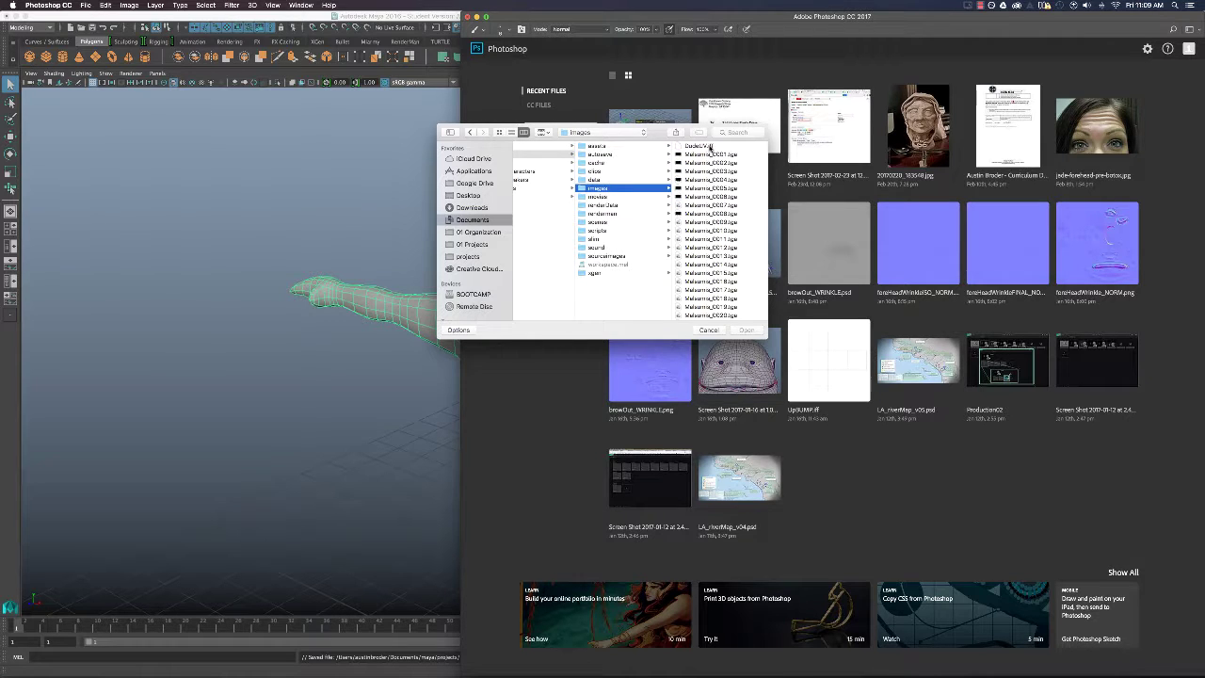
{"action": "left_click", "coordinate": [711, 149]}
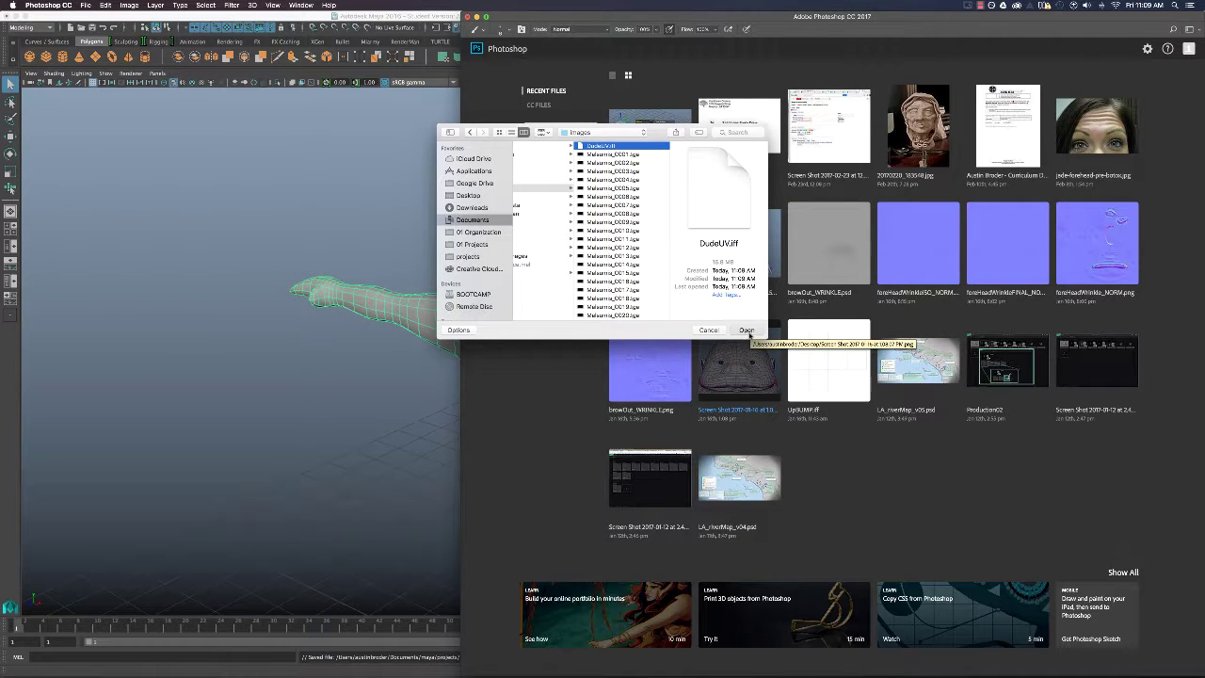
{"action": "left_click", "coordinate": [746, 331]}
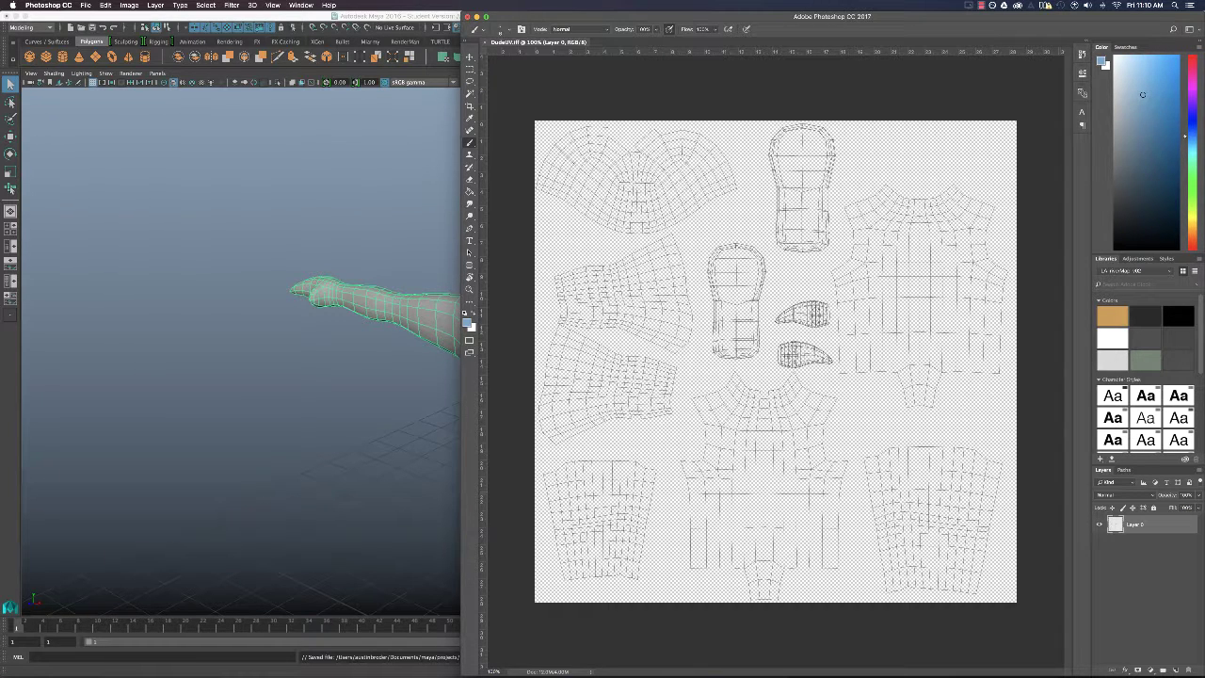
{"action": "left_click_drag", "start_coordinate": [903, 17], "coordinate": [759, 17]}
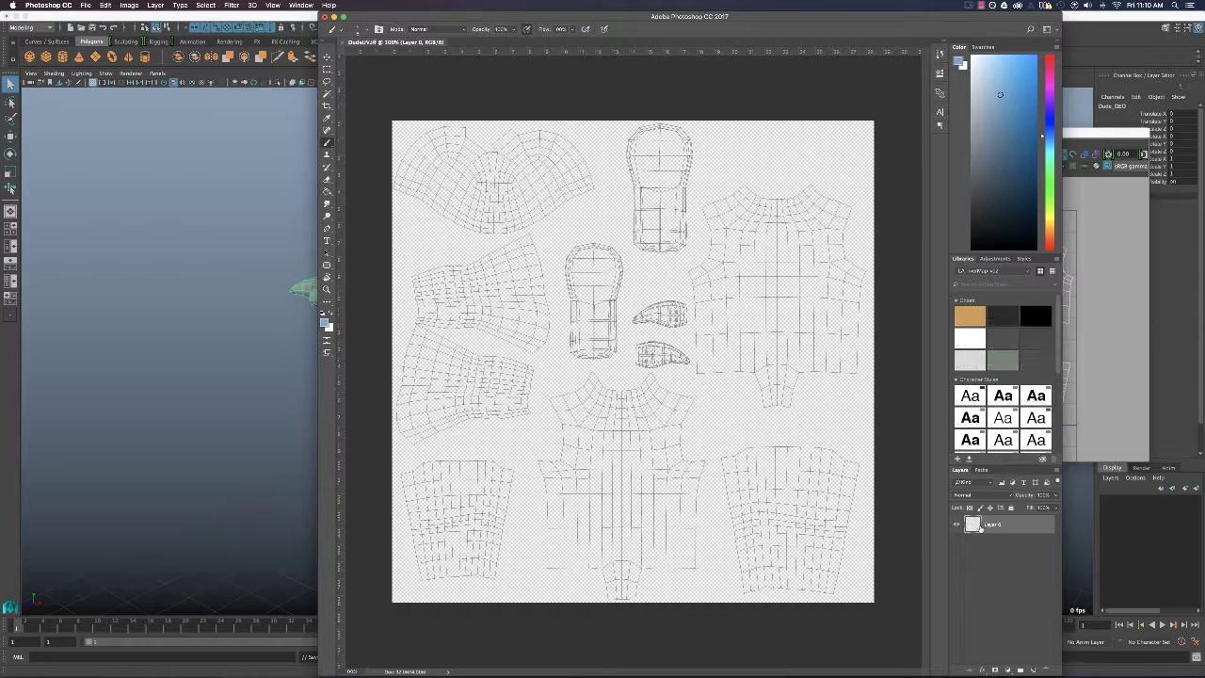
Fully lock the imported wireframe layer and rename it UVs.
{"action": "left_click", "coordinate": [1011, 508]}
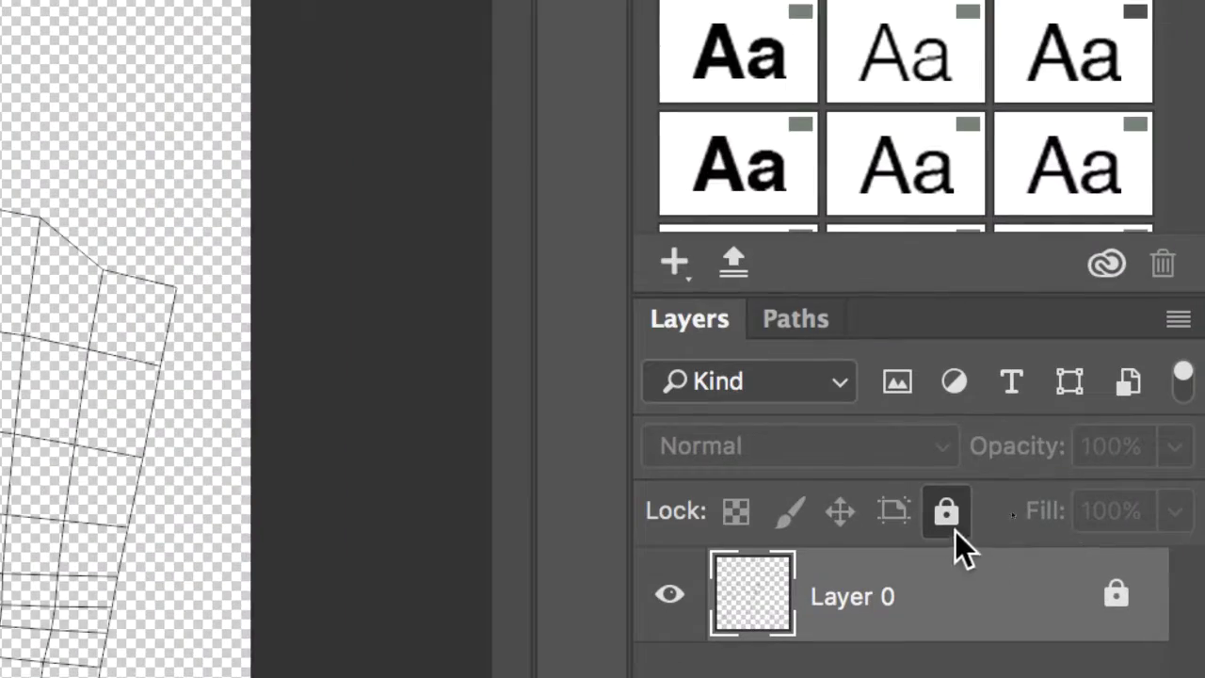
{"action": "left_click", "coordinate": [950, 514]}
{"action": "left_click", "coordinate": [951, 512]}
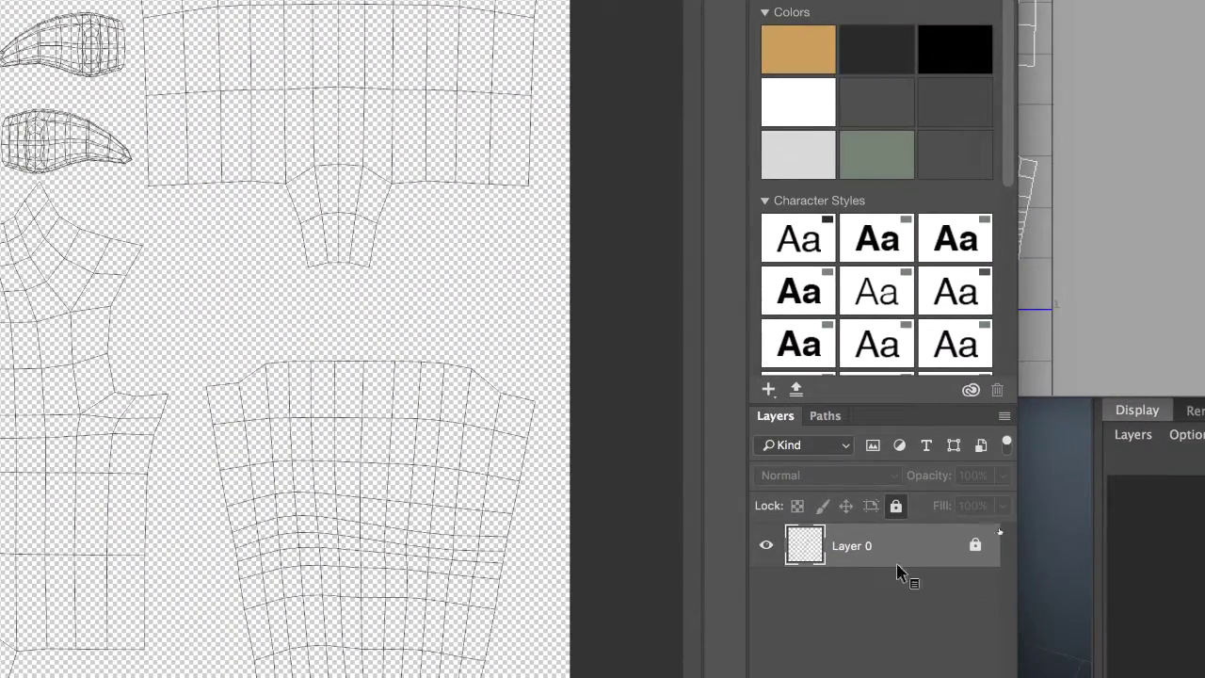
{"action": "double_click", "coordinate": [838, 548]}
{"action": "type", "text": "U"}
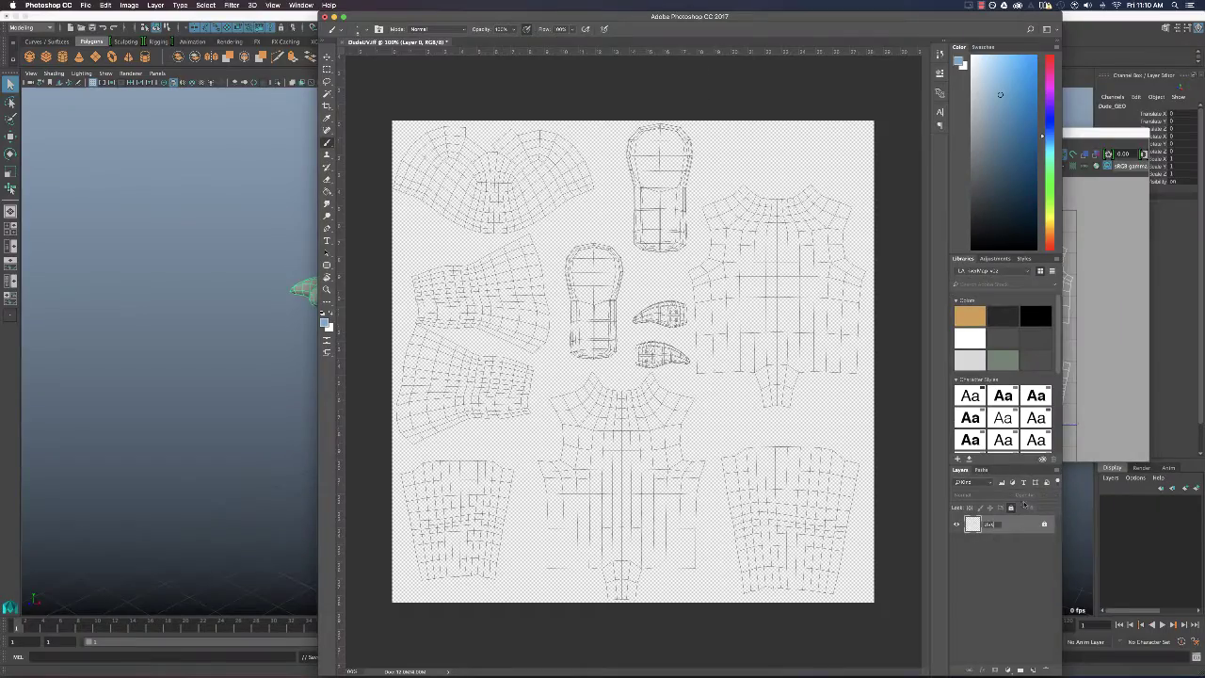
{"action": "key", "text": "Return"}
Add a new layer, place it beneath the UVs layer, and name it Background.
{"action": "left_click", "coordinate": [1032, 670]}
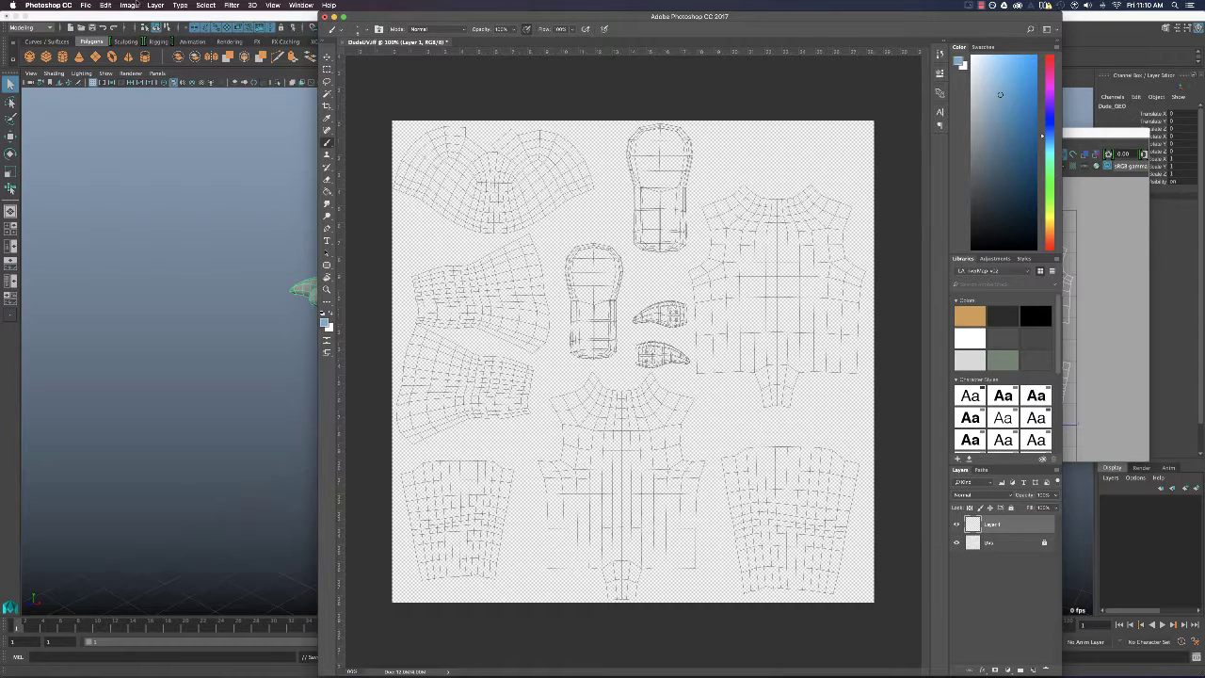
{"action": "left_click", "coordinate": [129, 5]}
{"action": "mouse_move", "coordinate": [156, 5]}
{"action": "mouse_move", "coordinate": [197, 16]}
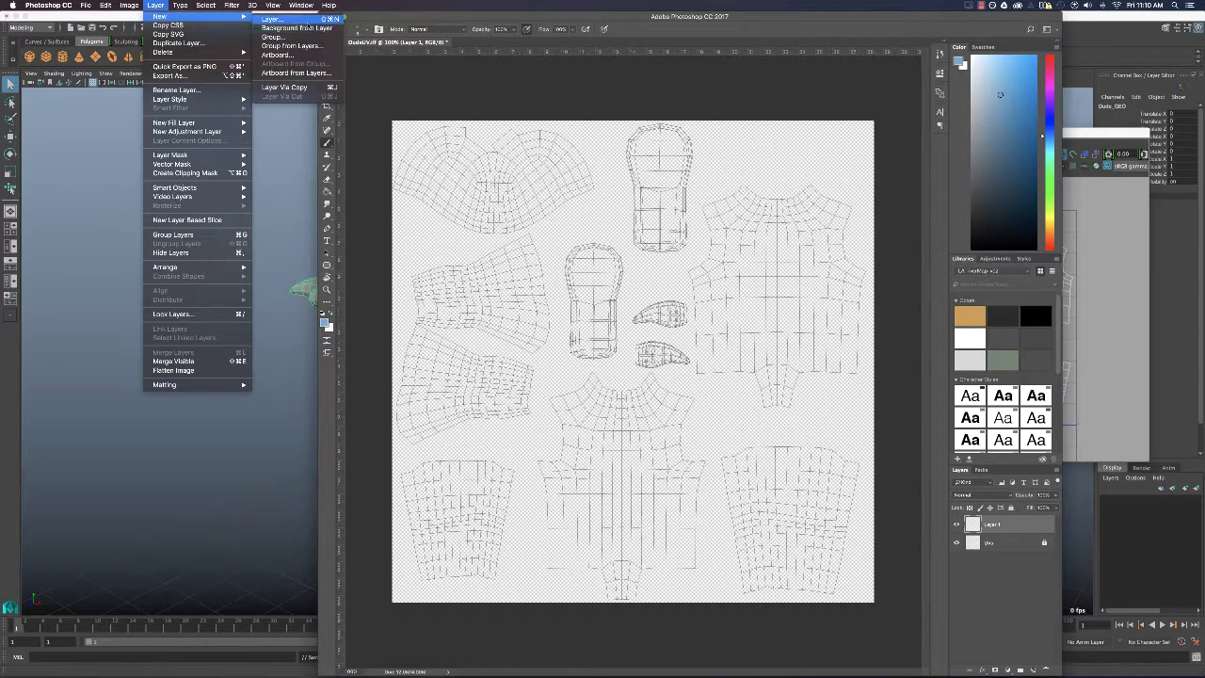
{"action": "left_click", "coordinate": [1044, 669]}
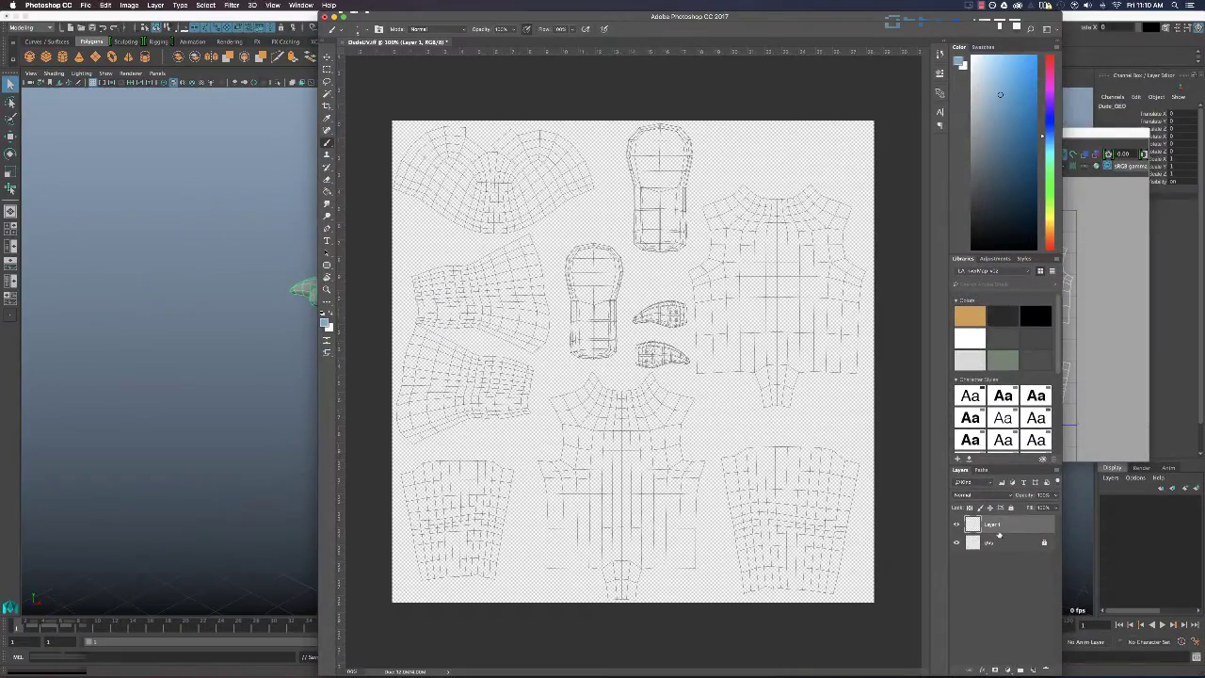
{"action": "left_click_drag", "start_coordinate": [1000, 534], "coordinate": [992, 556]}
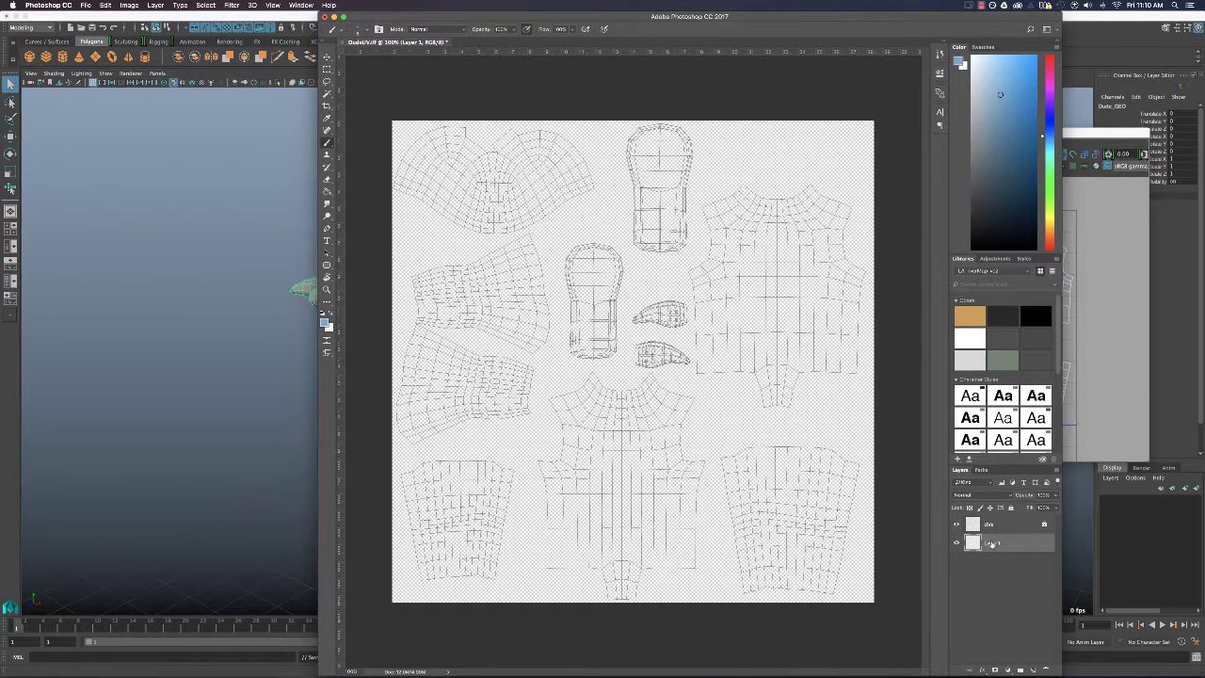
{"action": "type", "text": "cackground"}
{"action": "key", "text": "Return"}
Fill the Background layer with white using the Paint Bucket and lock the layer.
{"action": "key", "text": "g"}
{"action": "key", "text": "x"}
{"action": "left_click", "coordinate": [556, 347]}
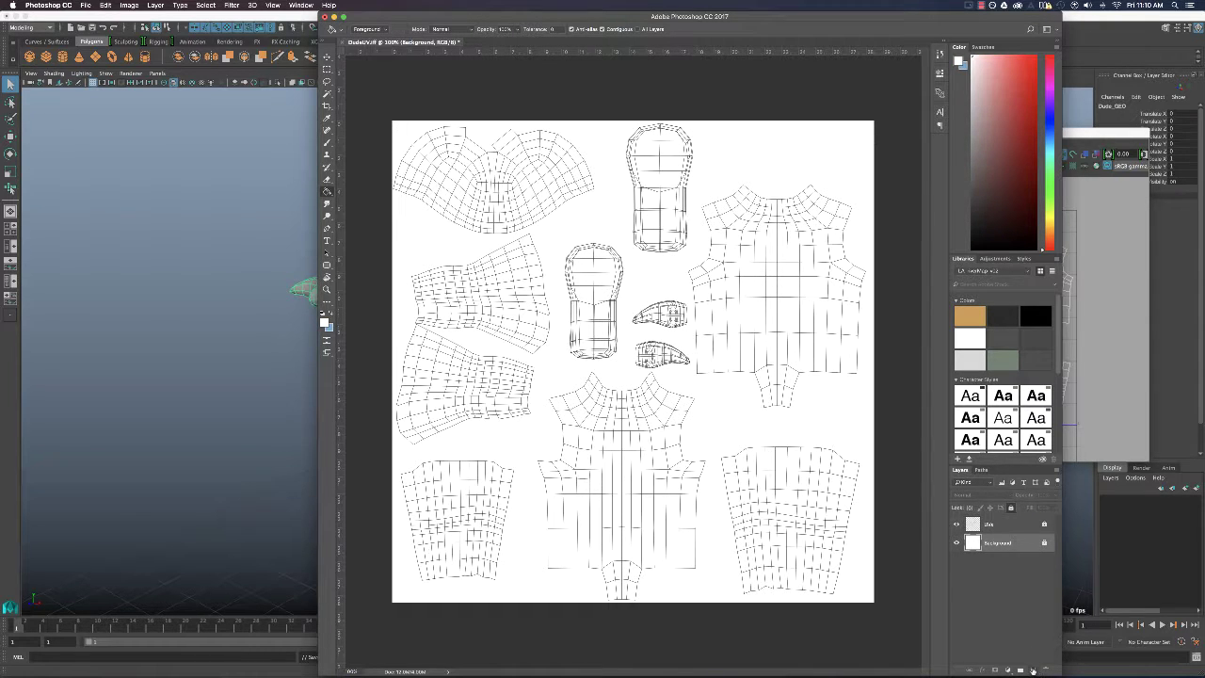
Add a layer named Color between the UVs and Background layers.
{"action": "left_click", "coordinate": [1034, 670]}
{"action": "double_click", "coordinate": [989, 542]}
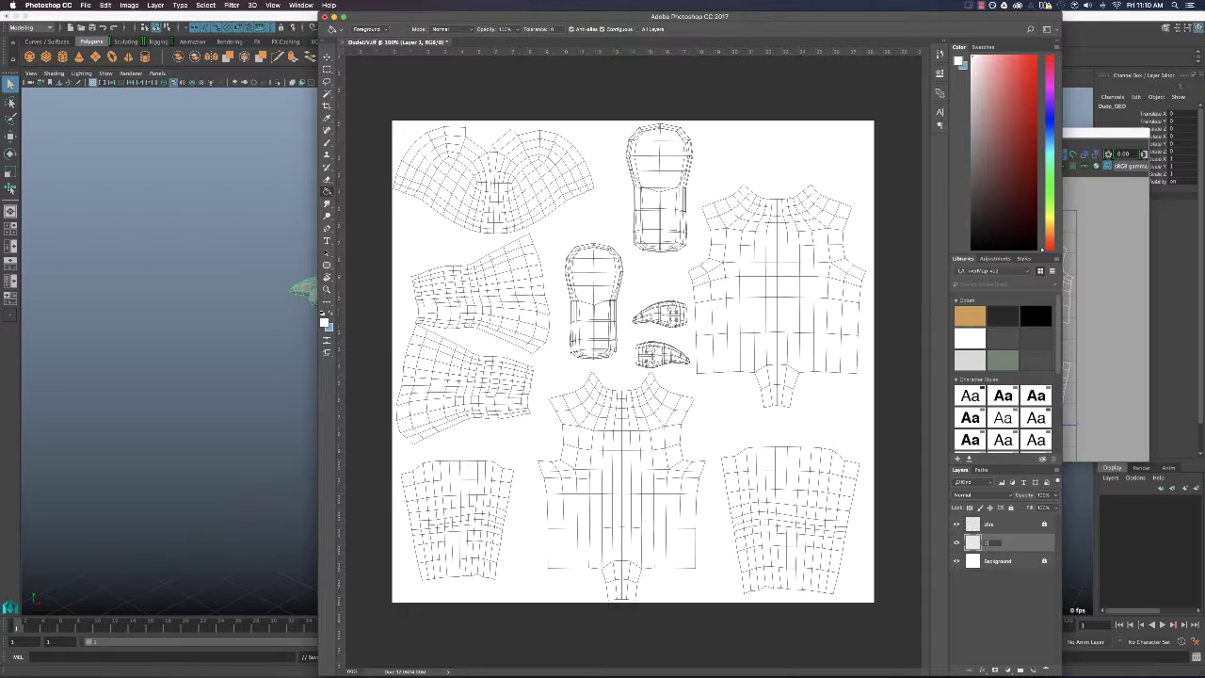
{"action": "key", "text": "Return"}
On the Color layer, fill lasso selections over both torso shells with red for the shirt and blue for the waist area.
{"action": "key", "text": "b"}
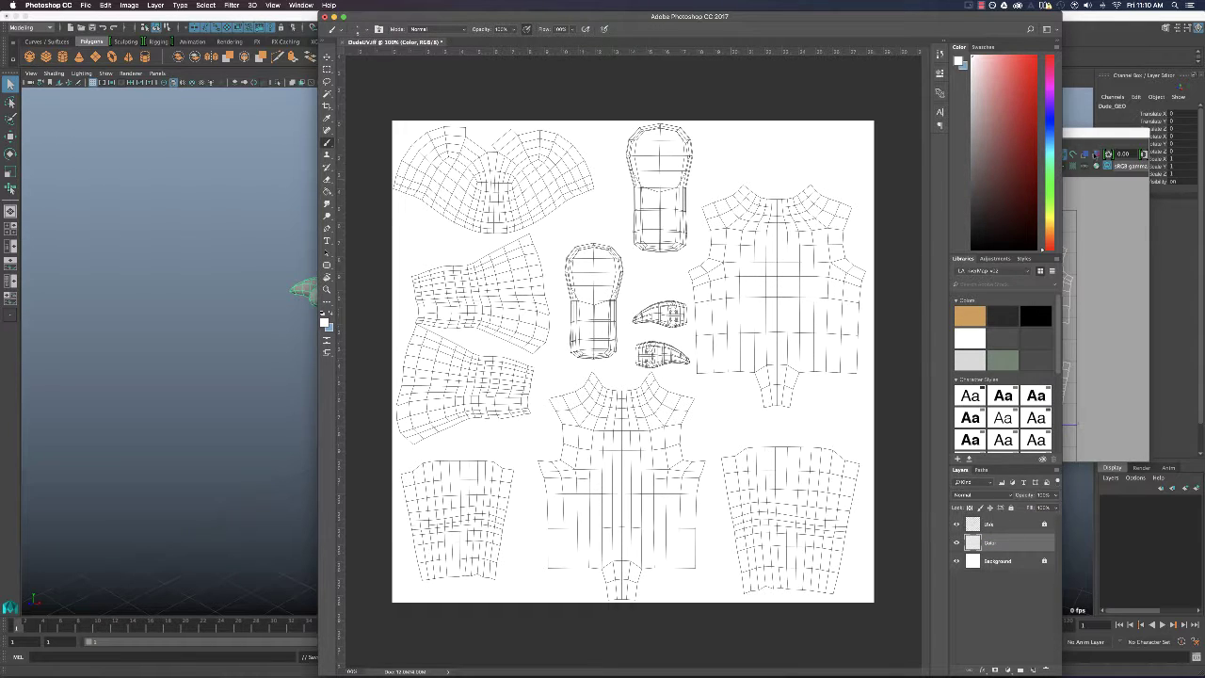
{"action": "left_click", "coordinate": [1036, 58]}
{"action": "left_click", "coordinate": [1043, 121]}
{"action": "left_click", "coordinate": [1043, 61]}
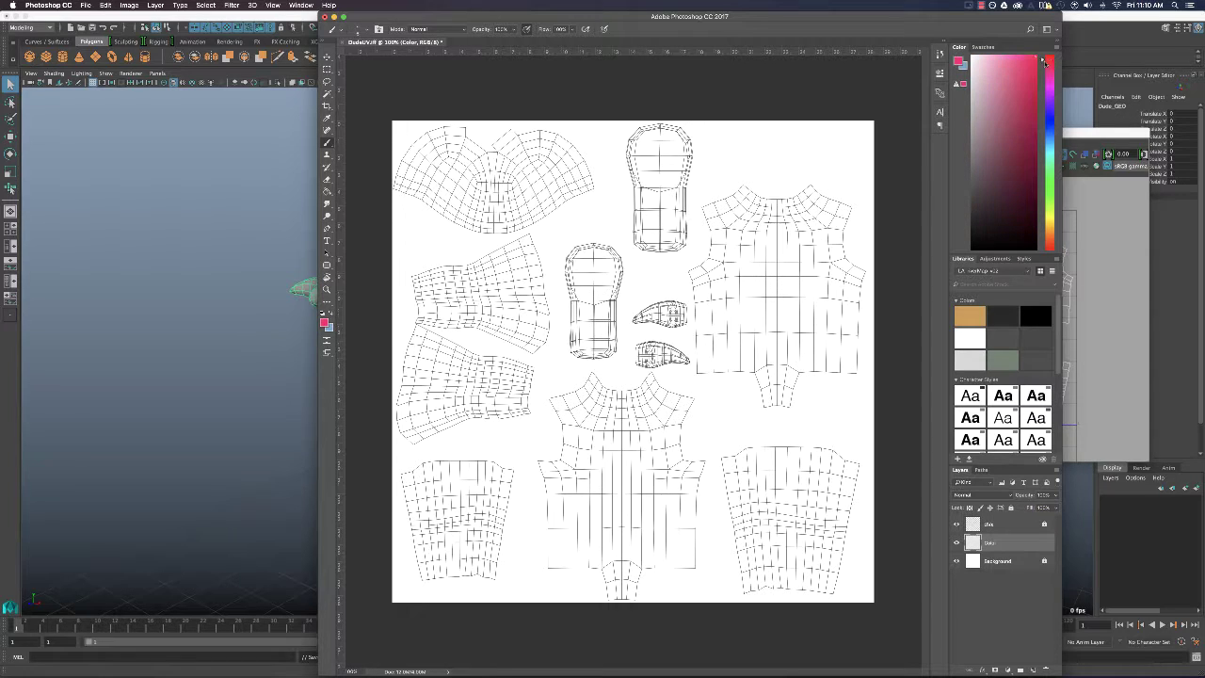
{"action": "key", "text": "l"}
{"action": "mouse_move", "coordinate": [725, 324]}
{"action": "left_mouse_down"}
{"action": "mouse_move", "coordinate": [866, 327]}
{"action": "mouse_move", "coordinate": [690, 310]}
{"action": "mouse_move", "coordinate": [694, 378]}
{"action": "left_mouse_up"}
{"action": "key", "text": "alt+BackSpace"}
{"action": "key", "text": "x"}
{"action": "key", "text": "alt+BackSpace"}
{"action": "mouse_move", "coordinate": [706, 530]}
{"action": "left_mouse_down"}
{"action": "mouse_move", "coordinate": [704, 412]}
{"action": "mouse_move", "coordinate": [709, 527]}
{"action": "left_mouse_up"}
{"action": "key", "text": "x"}
{"action": "key", "text": "alt+BackSpace"}
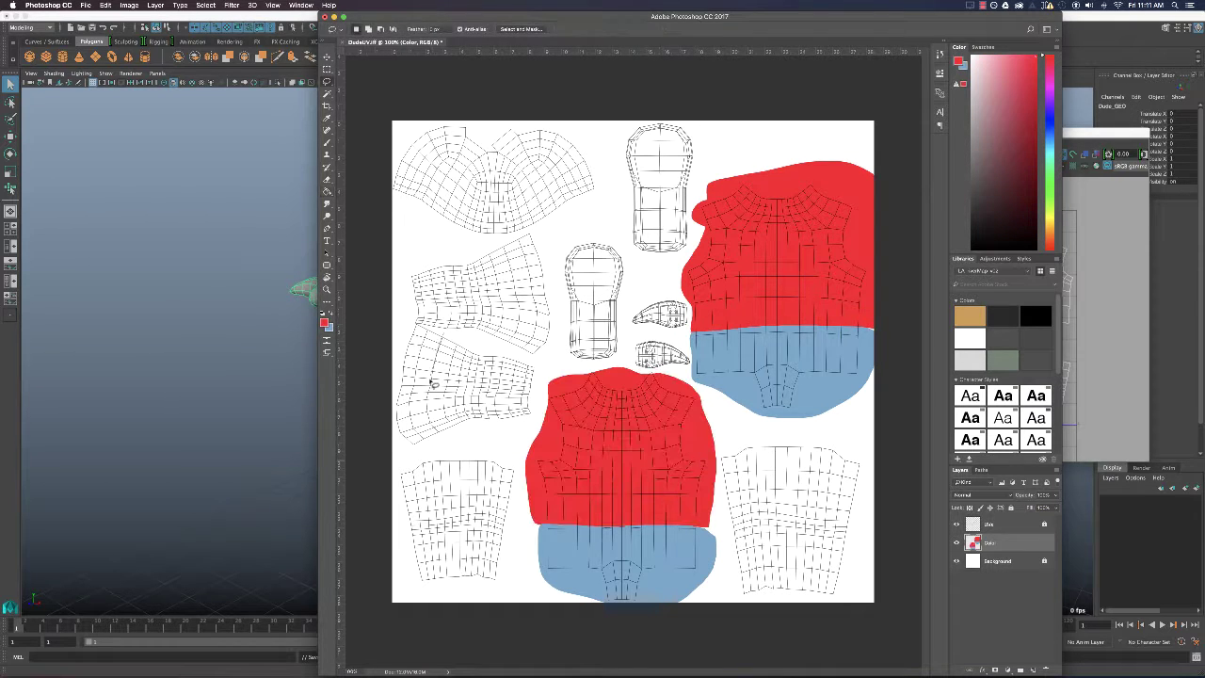
Lasso the wide upper ends of both arm shells and fill them with red as sleeves.
{"action": "left_click_drag", "start_coordinate": [431, 382], "coordinate": [443, 332]}
{"action": "key", "text": "alt+BackSpace"}
{"action": "left_click_drag", "start_coordinate": [500, 242], "coordinate": [518, 235], "text": "shift"}
Add a layer directly above Background and fill the head and arm shell areas with a cream skin colour.
{"action": "left_click", "coordinate": [998, 561]}
{"action": "left_click", "coordinate": [1033, 670]}
{"action": "key", "text": "alt+BackSpace"}
Paint the two small curved shells cream and both leg shells blue, and merge the Color layer into the layer beneath.
{"action": "key", "text": "b"}
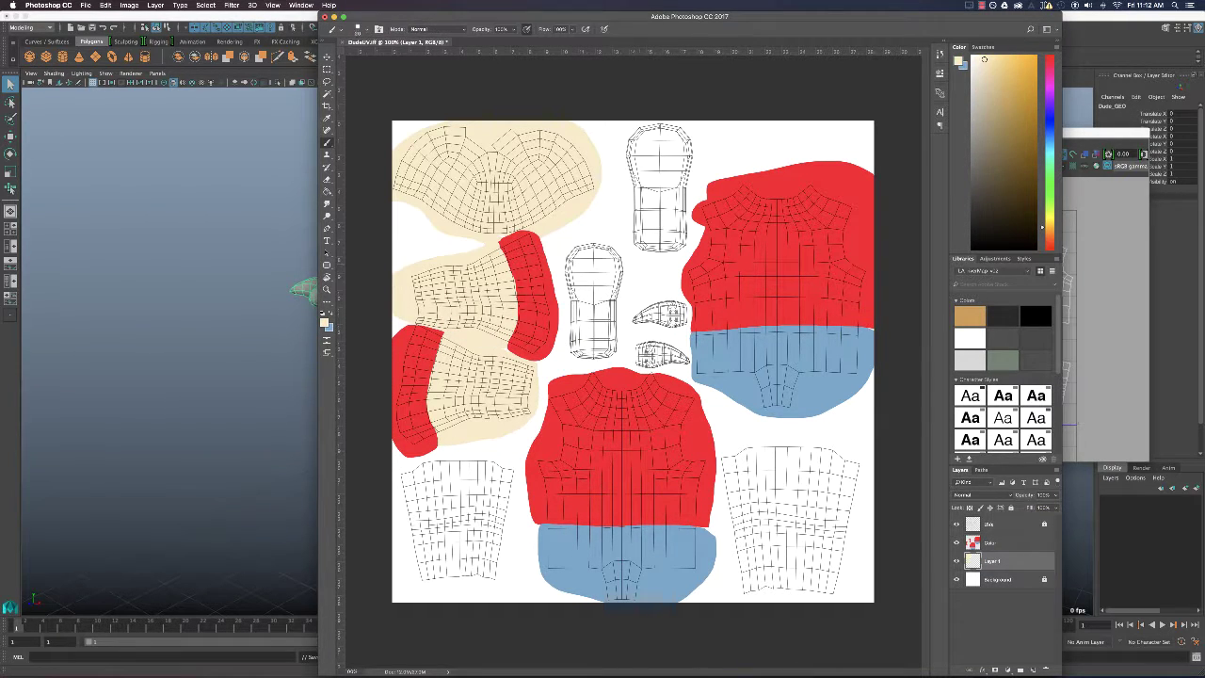
{"action": "left_click_drag", "start_coordinate": [640, 321], "coordinate": [683, 363]}
{"action": "left_click", "coordinate": [565, 560], "text": "alt"}
{"action": "left_click_drag", "start_coordinate": [409, 508], "coordinate": [428, 579]}
{"action": "mouse_move", "coordinate": [729, 454]}
{"action": "left_mouse_down"}
{"action": "mouse_move", "coordinate": [796, 591]}
{"action": "mouse_move", "coordinate": [801, 518]}
{"action": "left_mouse_up"}
{"action": "left_click", "coordinate": [990, 542]}
{"action": "key", "text": "super+e"}
Hand-letter FRONT in yellow on a new layer across the front torso's chest, with a stroke effect outlining the letters.
{"action": "left_click", "coordinate": [1033, 670]}
{"action": "left_click", "coordinate": [1050, 218]}
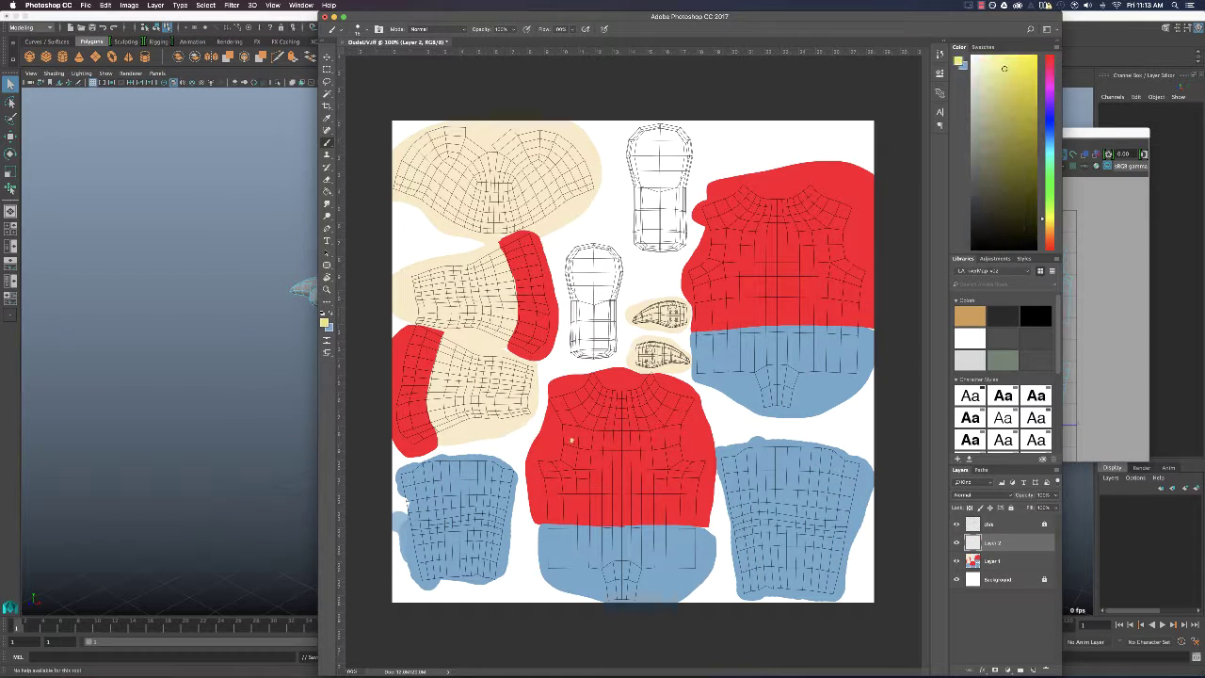
{"action": "left_click_drag", "start_coordinate": [573, 439], "coordinate": [649, 466]}
On Layer 1, paint the two elongated shoe shells dark brown.
{"action": "left_click", "coordinate": [993, 579]}
{"action": "left_click_drag", "start_coordinate": [569, 254], "coordinate": [603, 343]}
{"action": "left_click", "coordinate": [1002, 202]}
{"action": "left_click_drag", "start_coordinate": [649, 218], "coordinate": [673, 188]}
Merge the FRONT lettering layer down into the painted colour layer.
{"action": "key", "text": "l"}
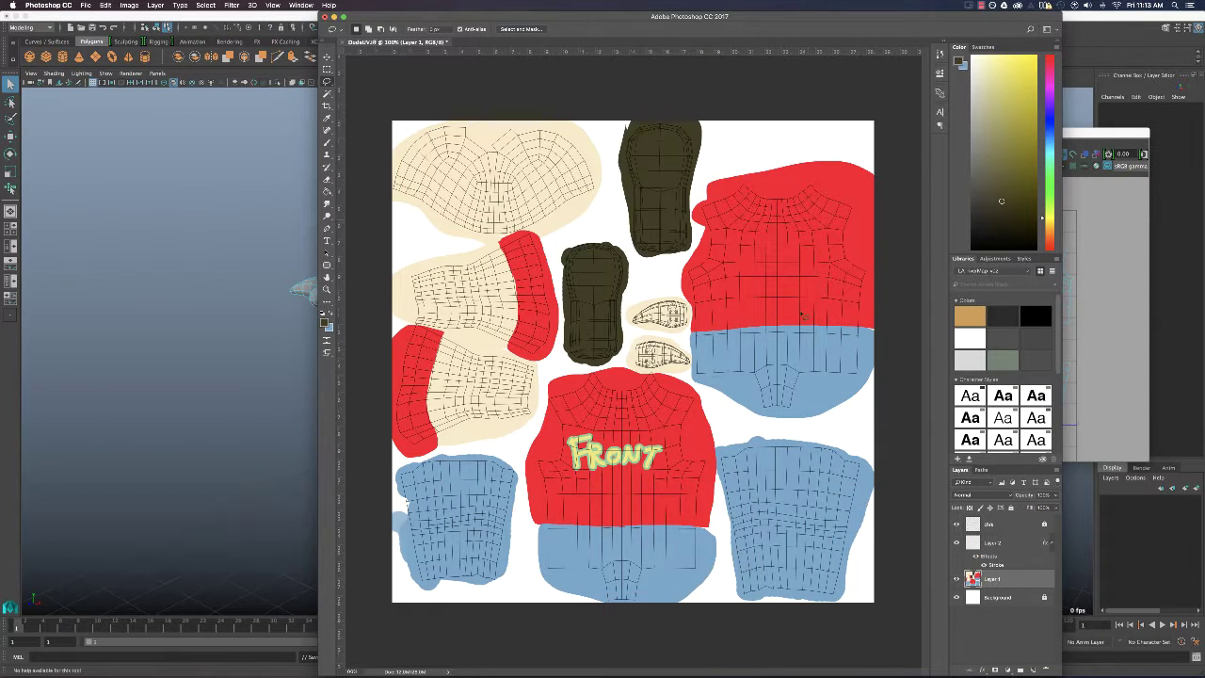
{"action": "left_click", "coordinate": [1004, 546]}
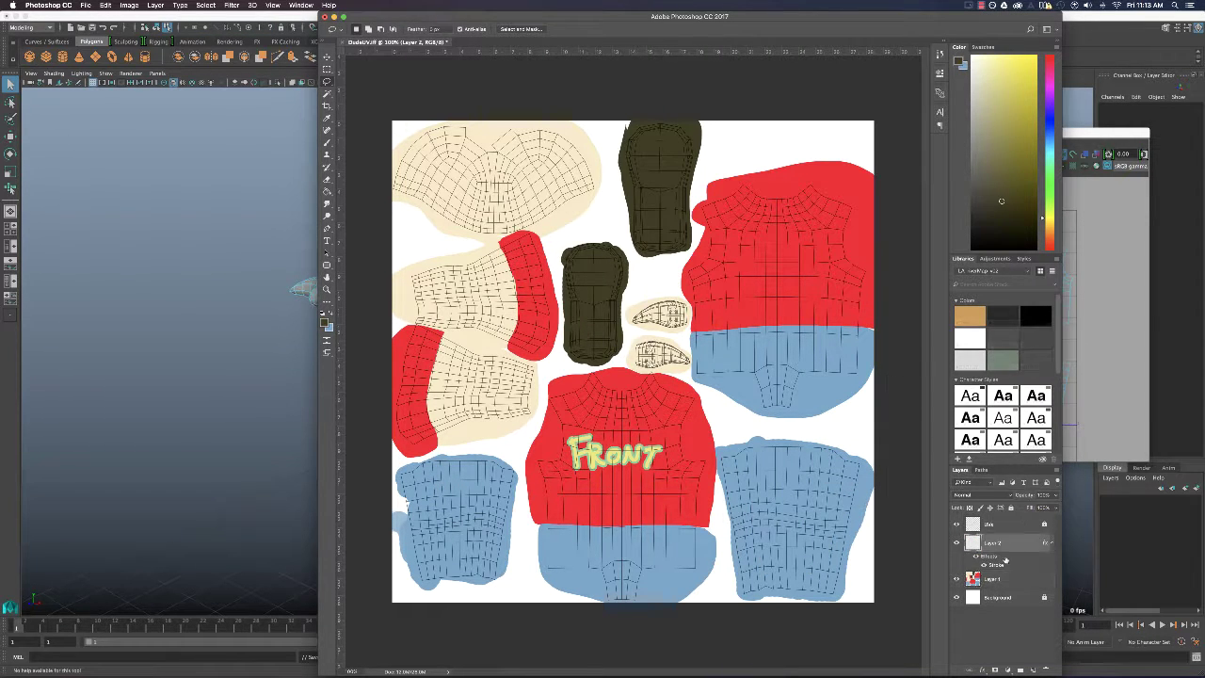
{"action": "key", "text": "super+e"}
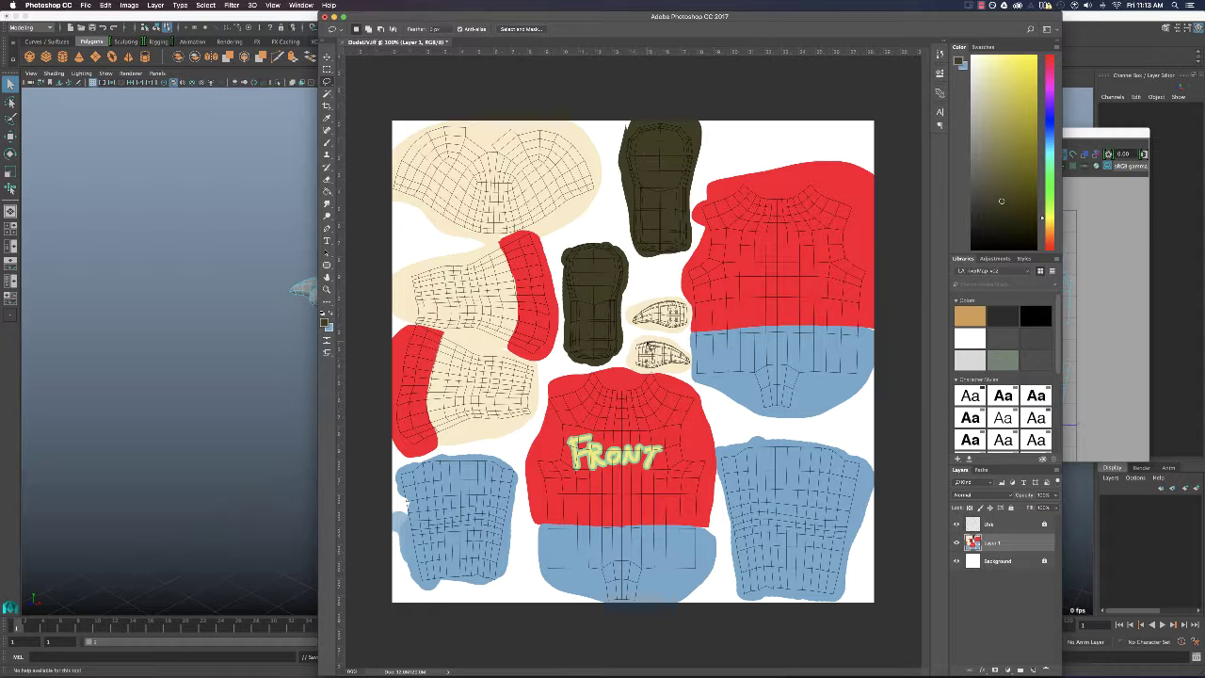
Check in Maya which torso shells are front and back, and examine the front torso up close in the Photoshop texture.
{"action": "key", "text": "z"}
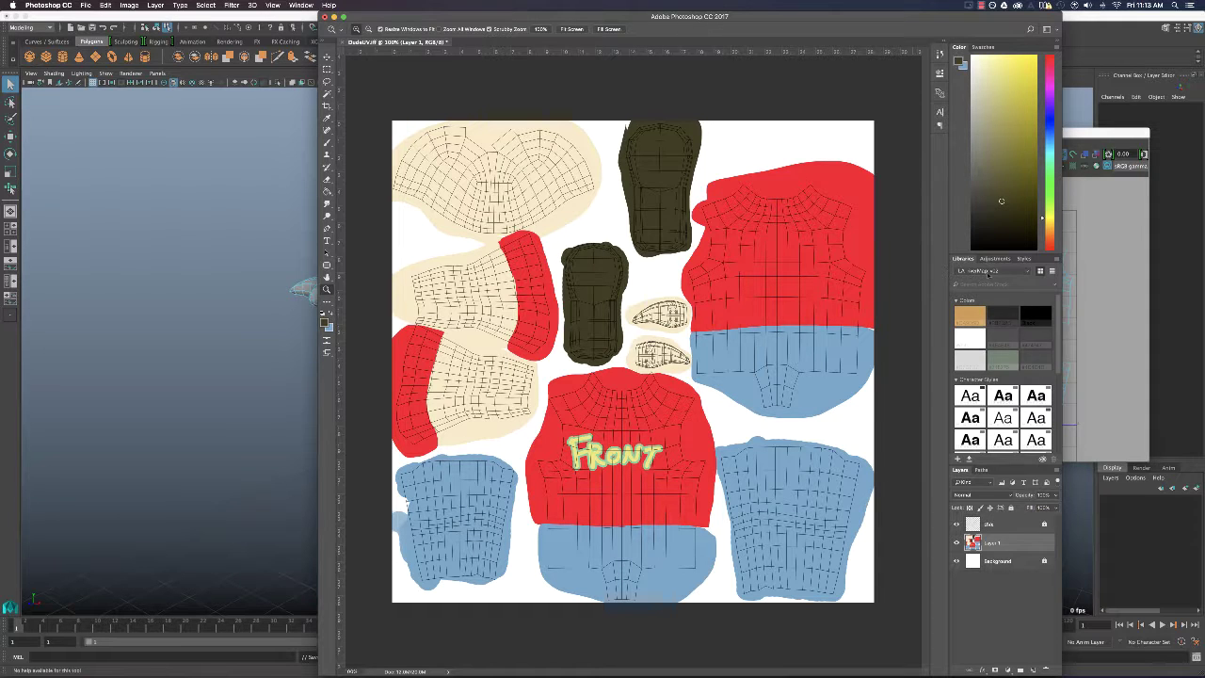
{"action": "left_click", "coordinate": [1089, 249]}
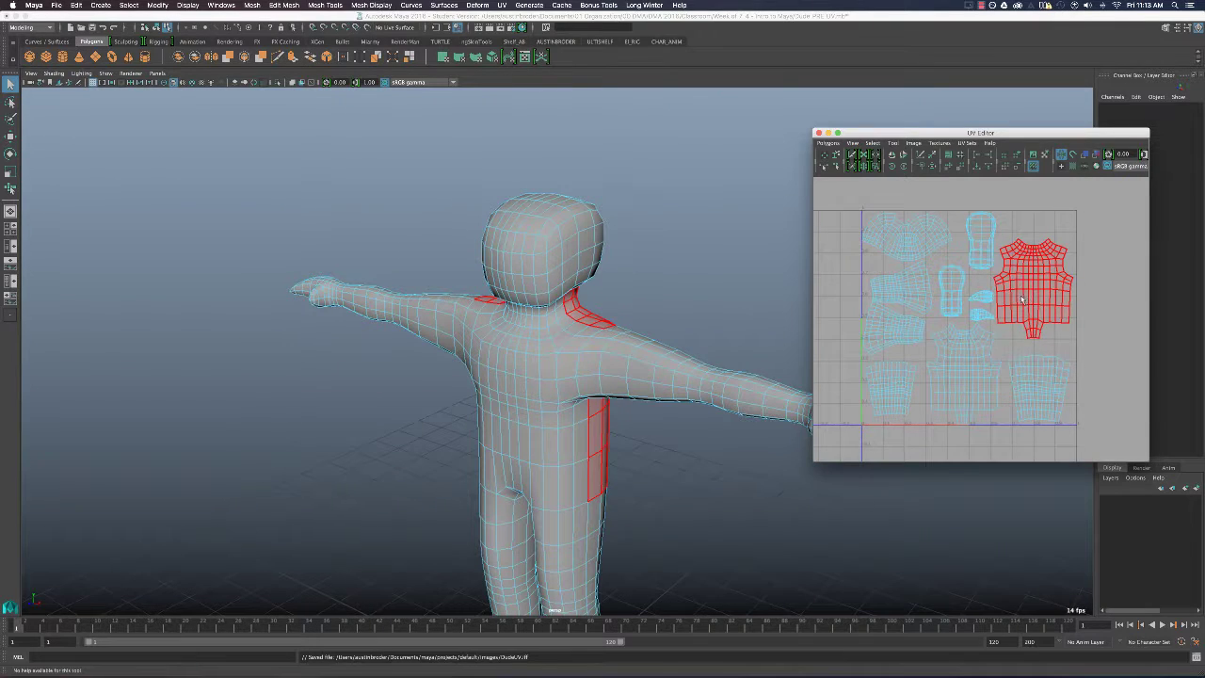
{"action": "left_click_drag", "start_coordinate": [1022, 300], "coordinate": [980, 367]}
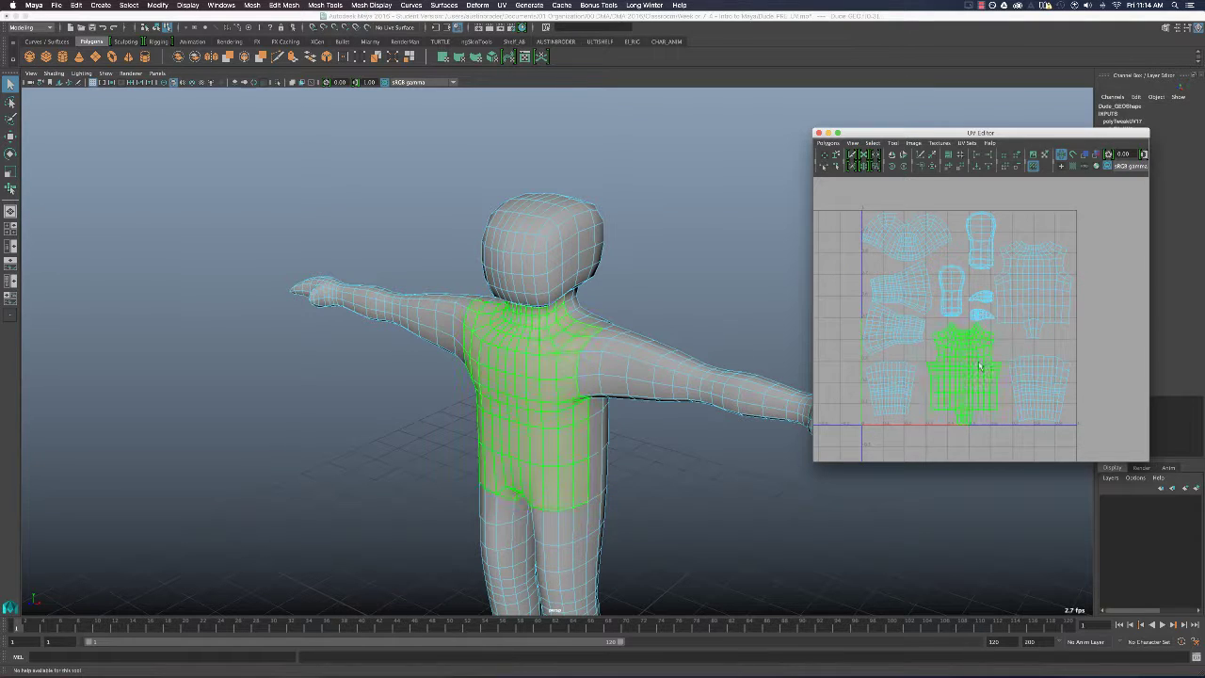
{"action": "left_click", "coordinate": [1063, 290]}
{"action": "key", "text": "super+Tab"}
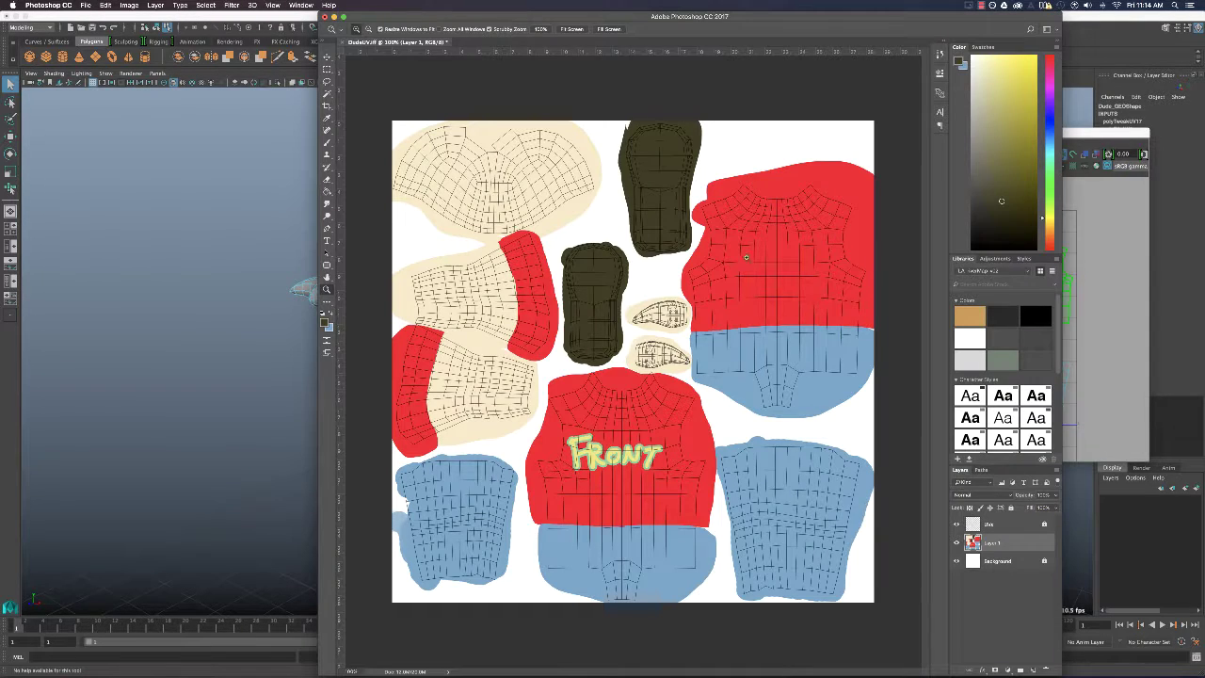
{"action": "left_click", "coordinate": [627, 526]}
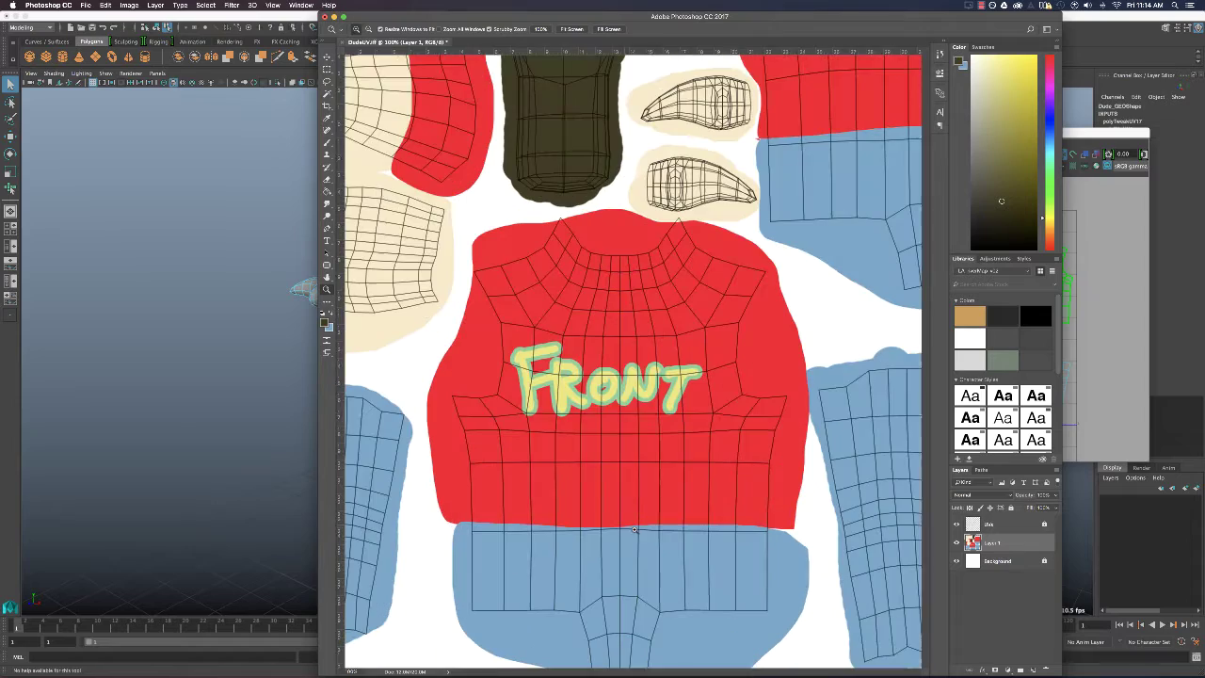
{"action": "scroll", "coordinate": [704, 493], "scroll_direction": "right", "scroll_amount": 3}
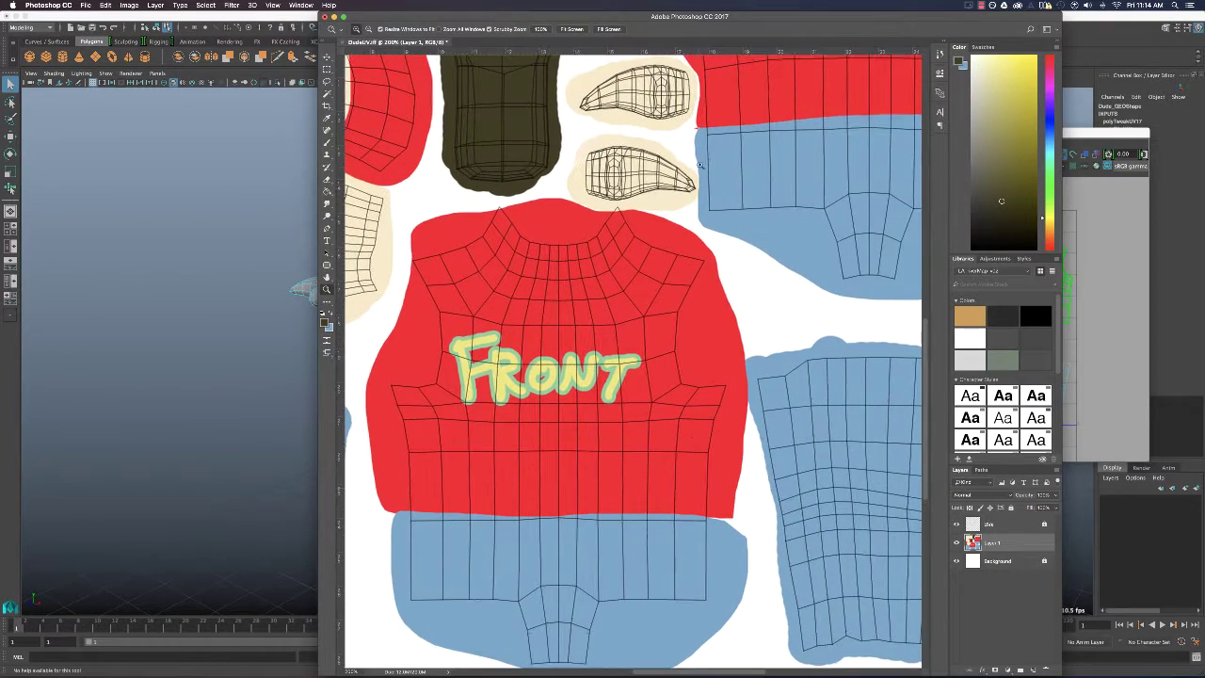
Switch to Maya and select the torso's waistline edges in the UV Editor to check where they fall on the character.
{"action": "scroll", "coordinate": [715, 231], "scroll_direction": "right", "scroll_amount": 2}
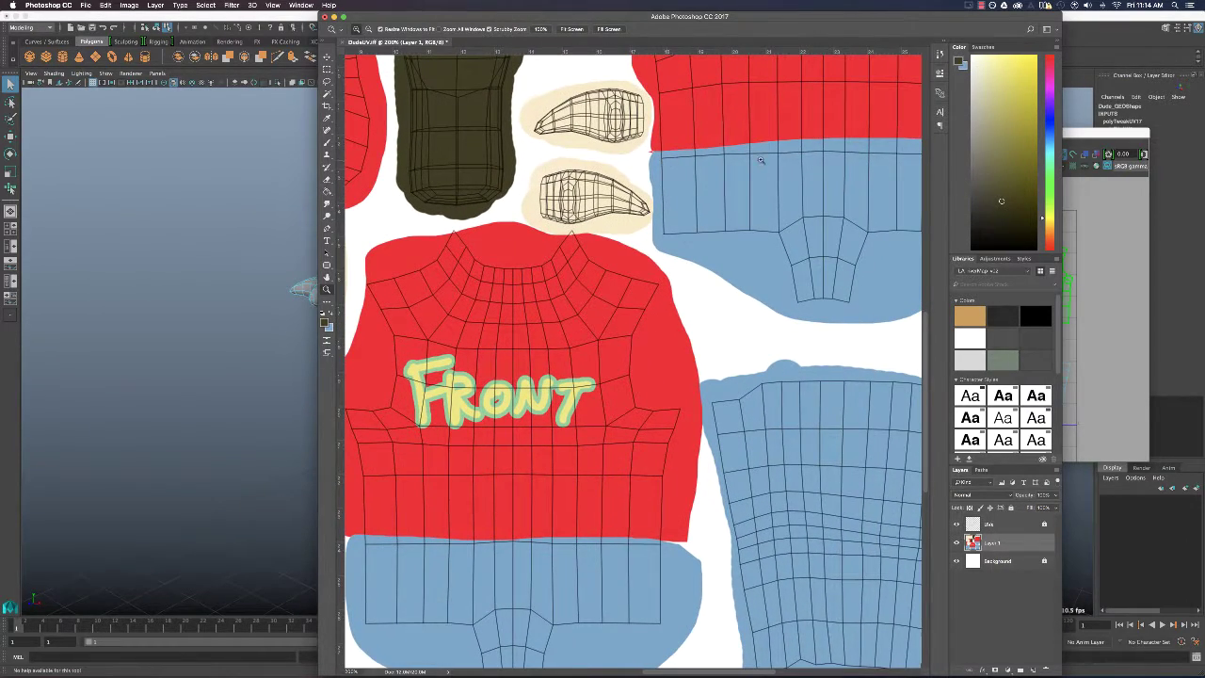
{"action": "scroll", "coordinate": [847, 155], "scroll_direction": "right", "scroll_amount": 2}
{"action": "scroll", "coordinate": [888, 167], "scroll_direction": "left", "scroll_amount": 5}
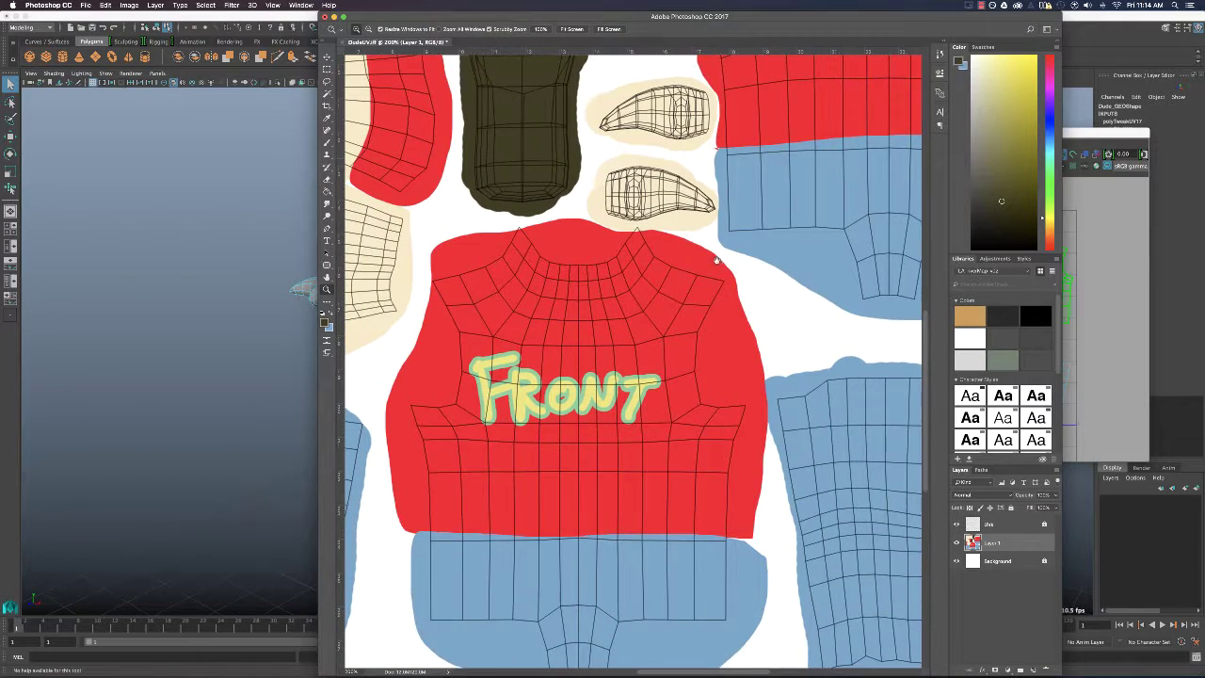
{"action": "key", "text": "super+Tab"}
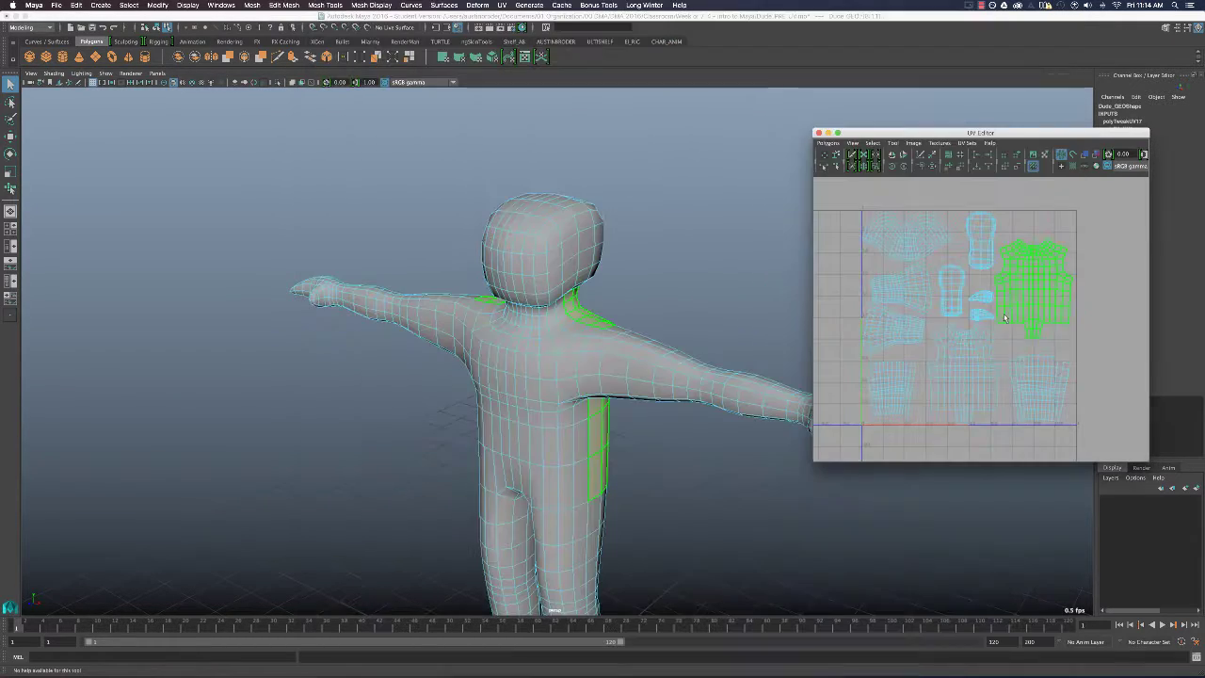
{"action": "right_click_drag", "start_coordinate": [973, 361], "coordinate": [974, 334]}
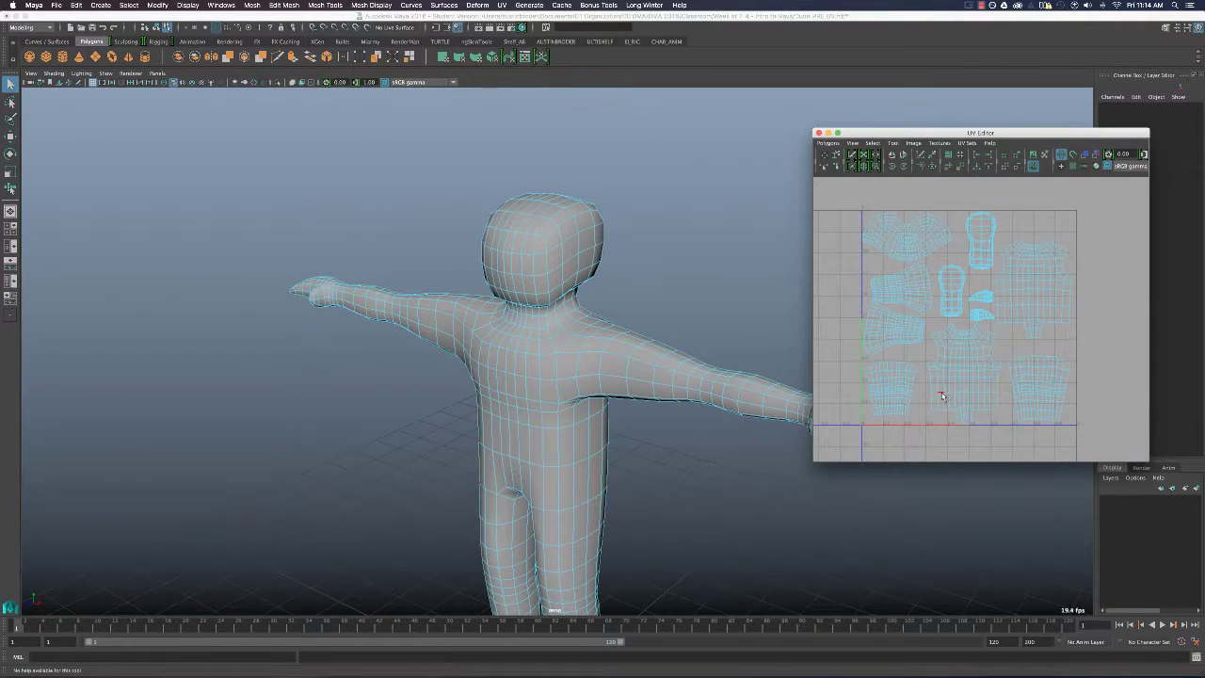
{"action": "left_click", "coordinate": [945, 397]}
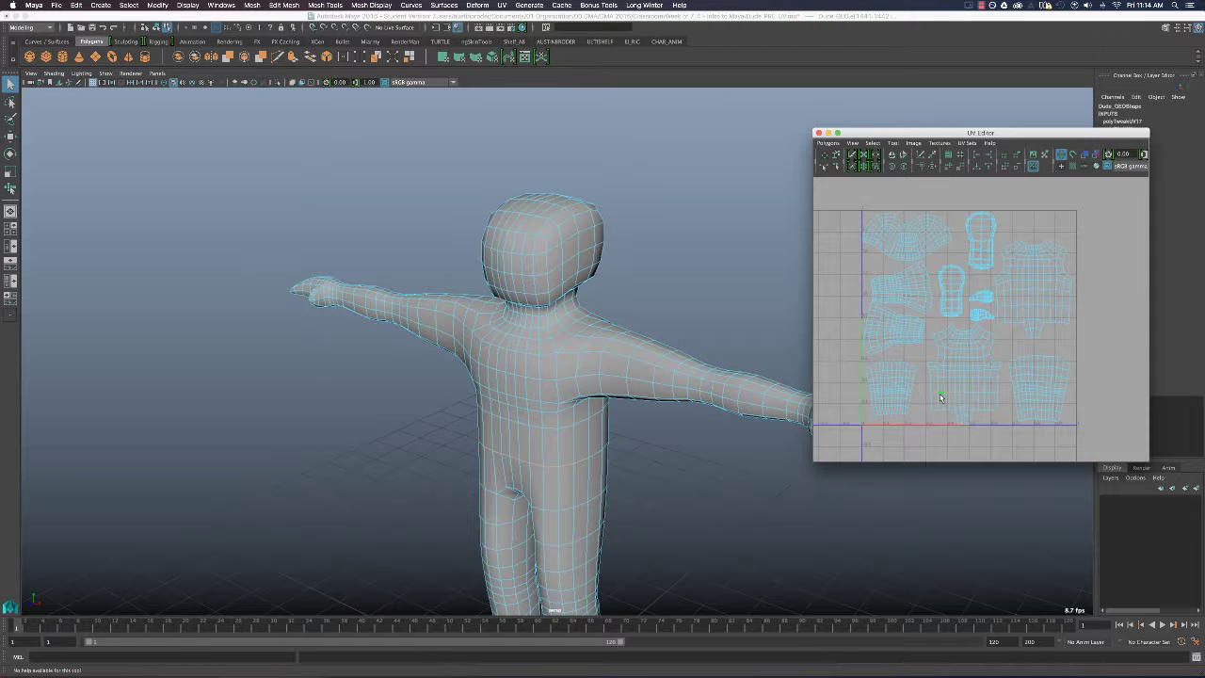
{"action": "left_click", "coordinate": [706, 452]}
{"action": "left_click_drag", "start_coordinate": [706, 452], "coordinate": [653, 396], "text": "alt"}
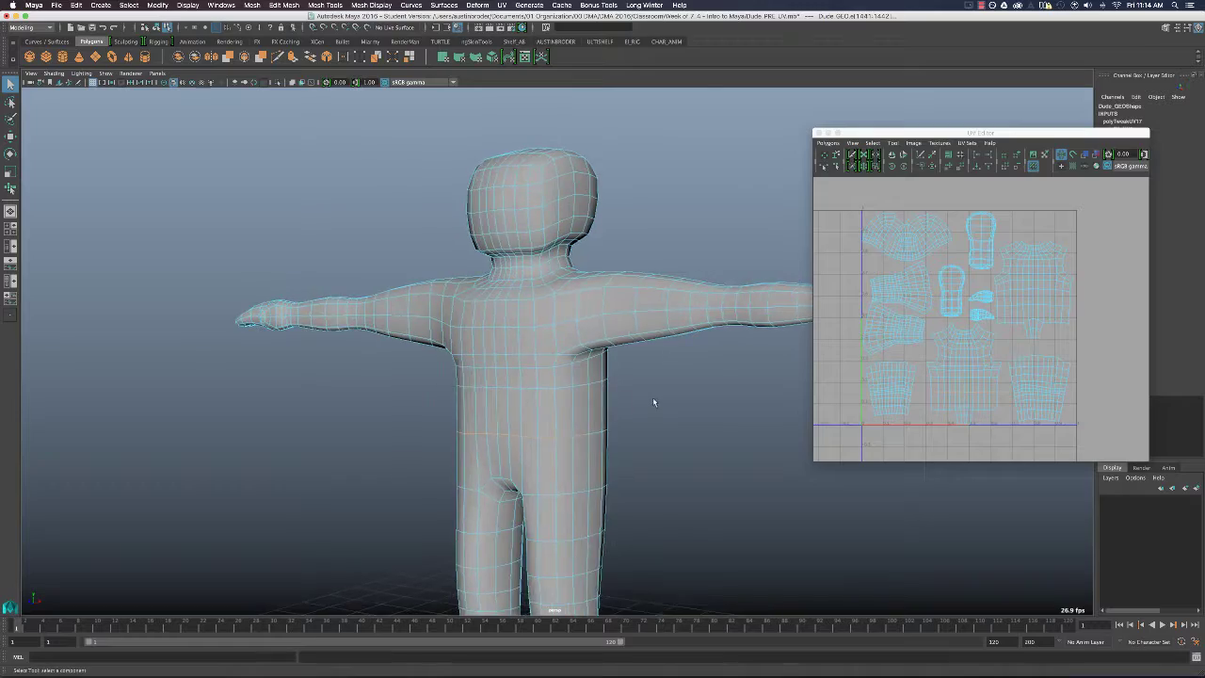
Return to Photoshop and examine the painted texture for gaps and overlaps, especially between the hand shells and the front torso's neckline.
{"action": "key", "text": "super+Tab"}
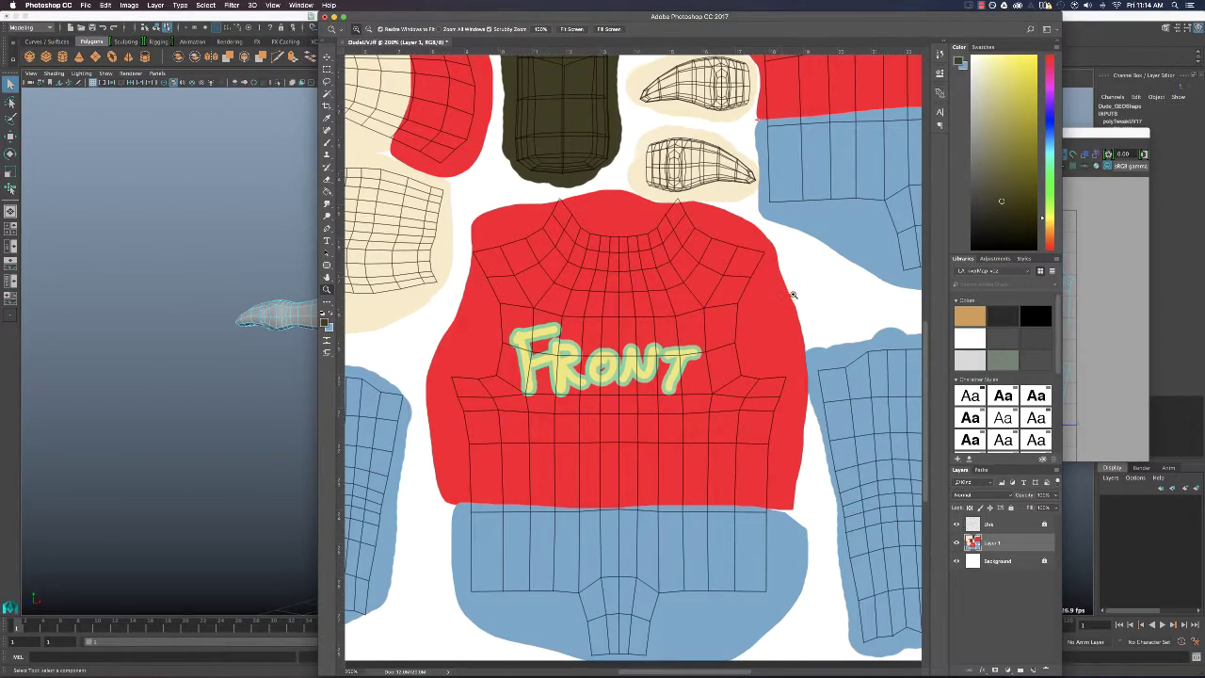
{"action": "scroll", "coordinate": [770, 268], "scroll_direction": "down", "scroll_amount": 6, "text": "alt"}
{"action": "scroll", "coordinate": [640, 363], "scroll_direction": "up", "scroll_amount": 3, "text": "alt"}
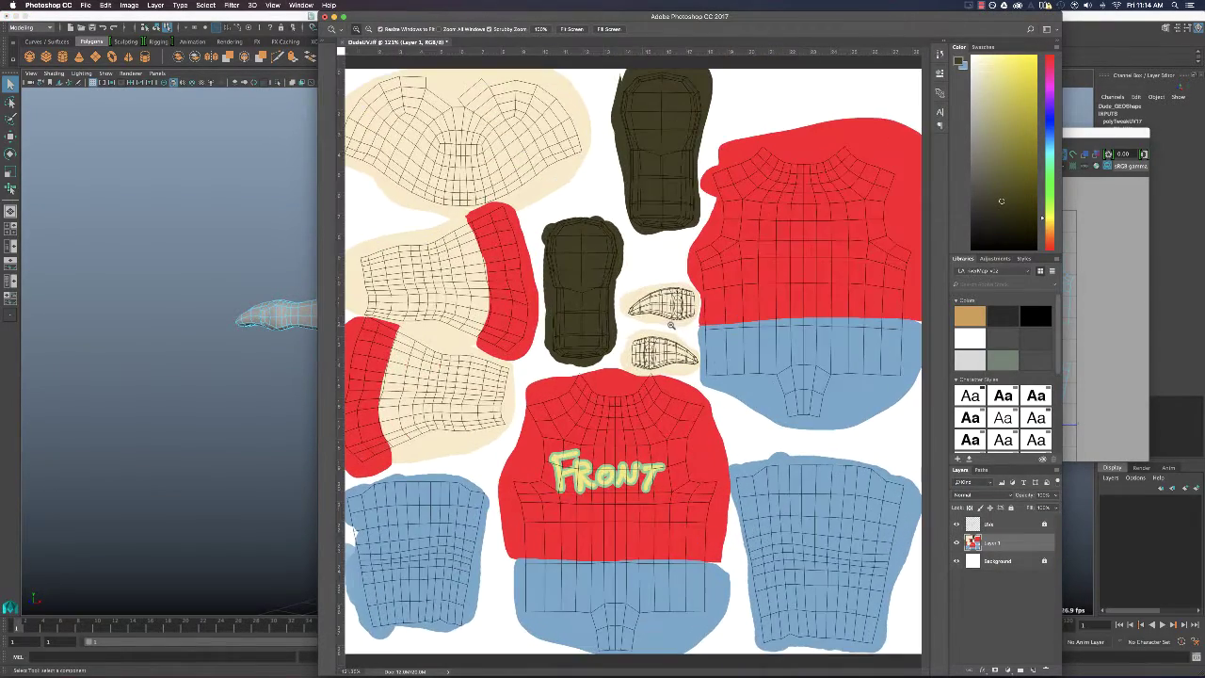
{"action": "scroll", "coordinate": [640, 358], "scroll_direction": "up", "scroll_amount": 3, "text": "alt"}
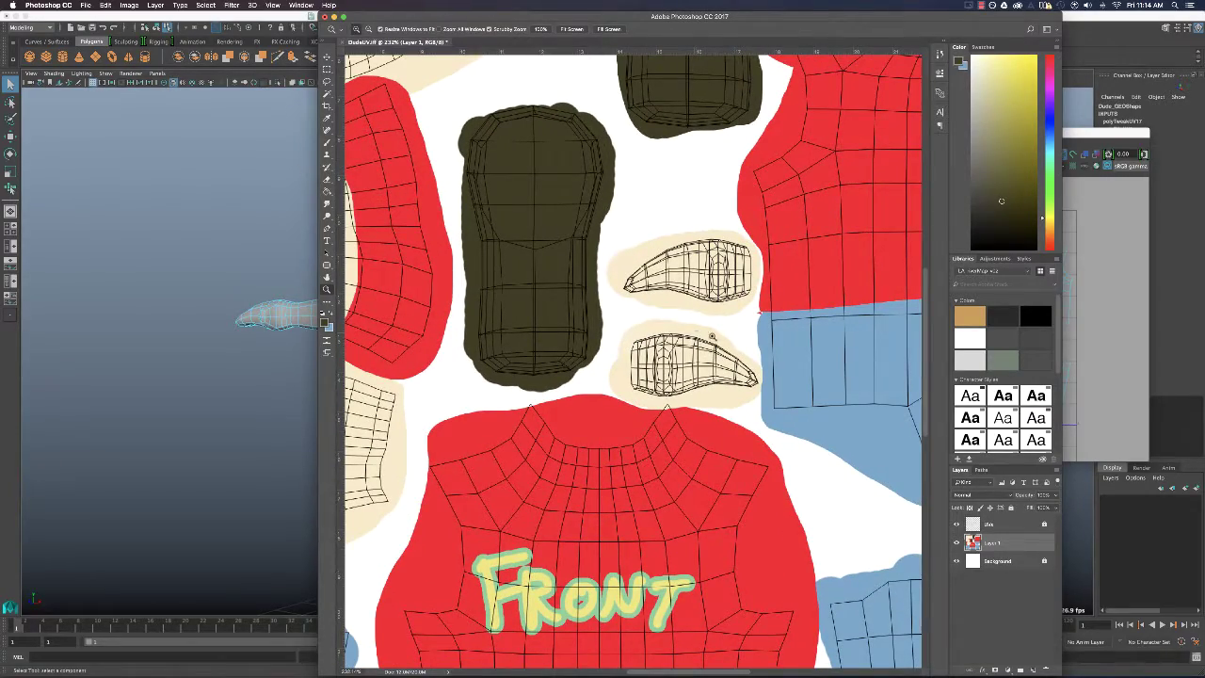
{"action": "scroll", "coordinate": [728, 337], "scroll_direction": "up", "scroll_amount": 5, "text": "alt"}
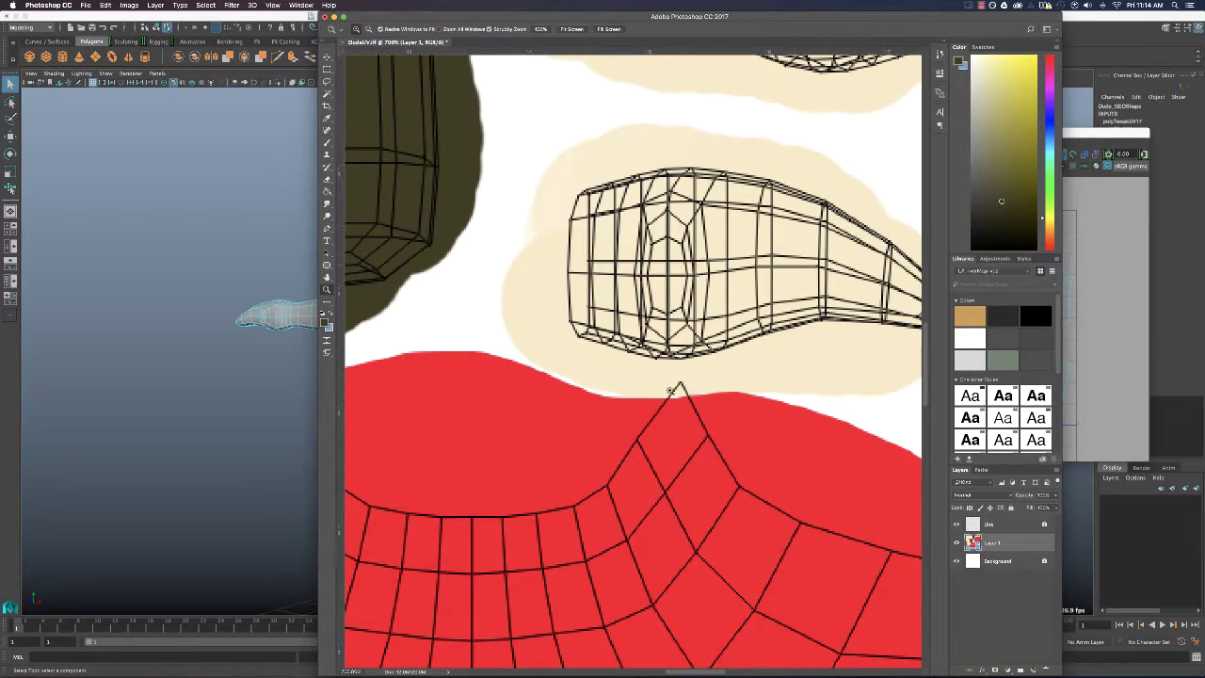
{"action": "scroll", "coordinate": [695, 389], "scroll_direction": "down", "scroll_amount": 8, "text": "alt"}
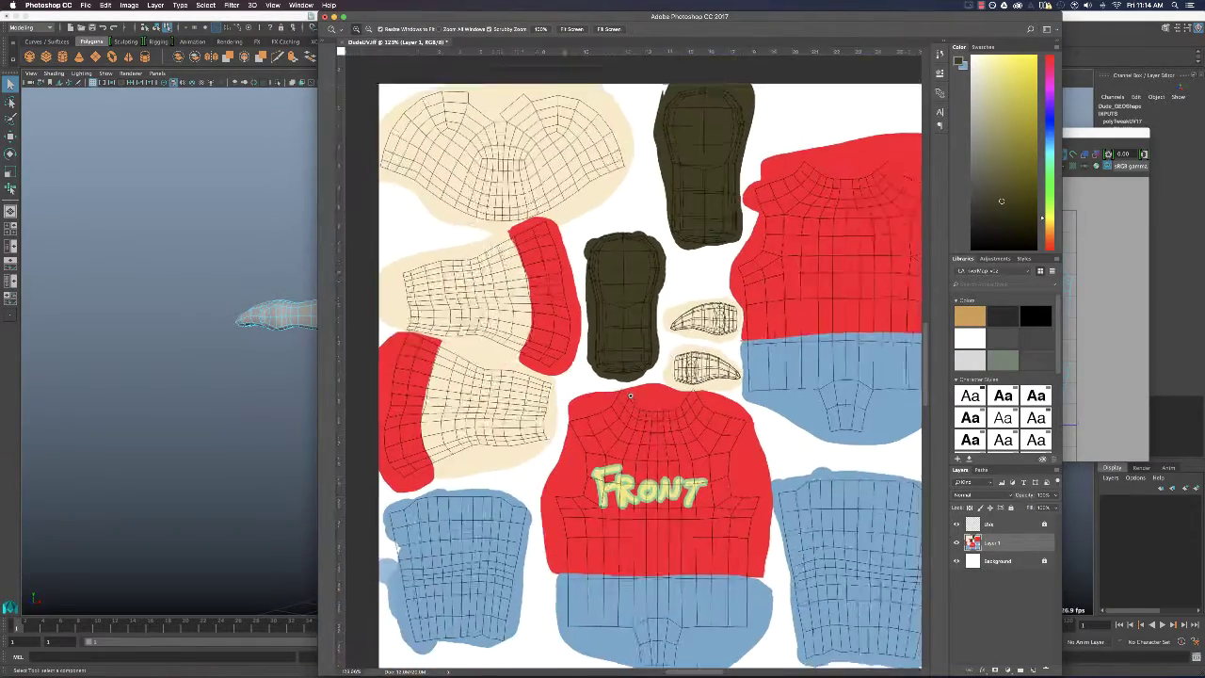
{"action": "scroll", "coordinate": [627, 396], "scroll_direction": "up", "scroll_amount": 2, "text": "alt"}
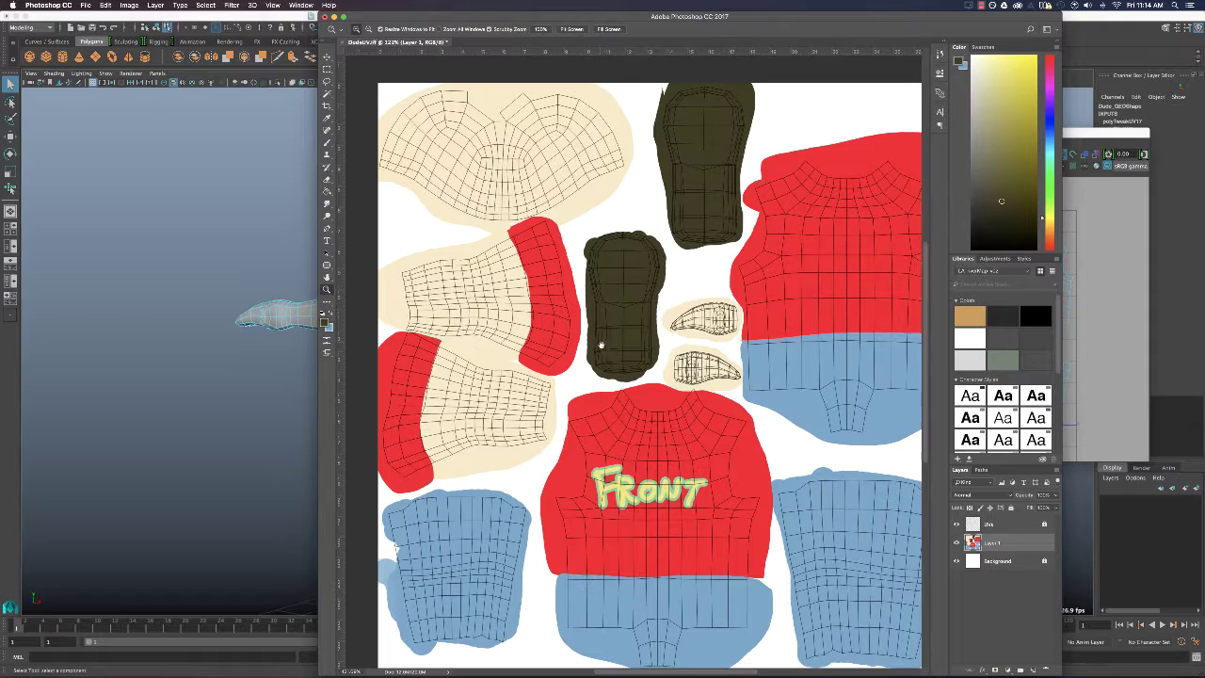
Sample the trouser blue and paint over the unpainted gap along the outer edge of the smaller leg shell.
{"action": "scroll", "coordinate": [589, 438], "scroll_direction": "up", "scroll_amount": 5, "text": "alt"}
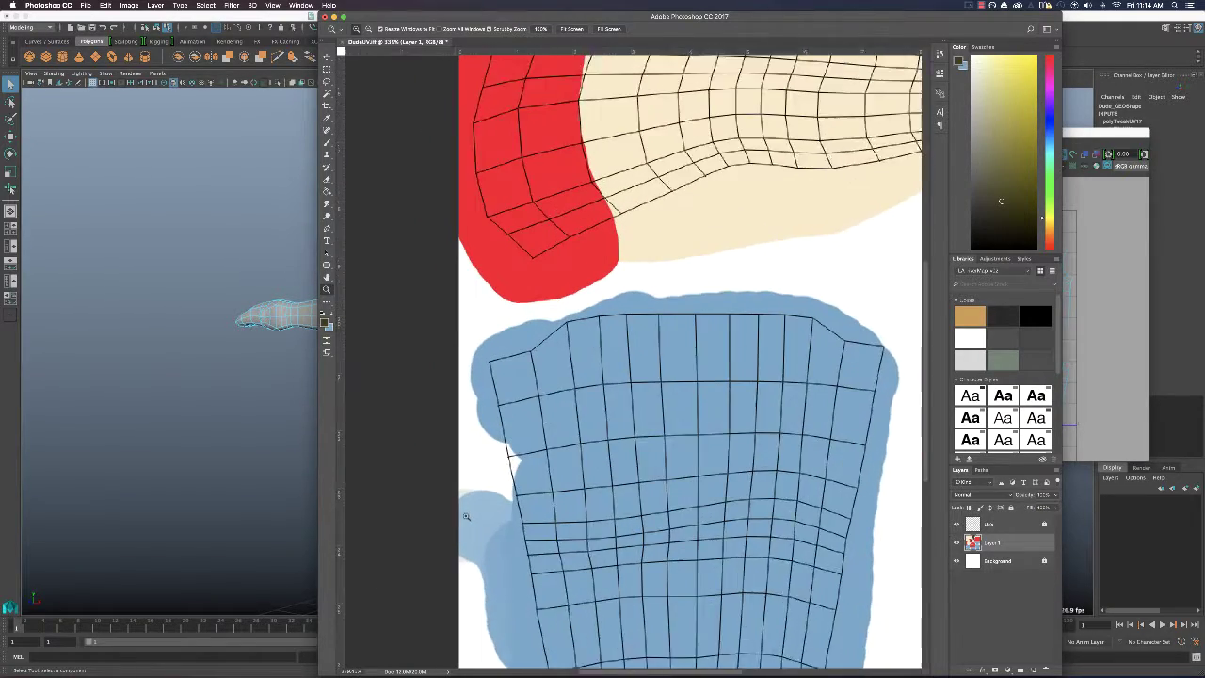
{"action": "key", "text": "b"}
{"action": "left_click", "coordinate": [599, 414], "text": "alt"}
{"action": "mouse_move", "coordinate": [565, 442]}
{"action": "left_mouse_down"}
{"action": "mouse_move", "coordinate": [508, 471]}
{"action": "mouse_move", "coordinate": [555, 443]}
{"action": "left_mouse_up"}
{"action": "key", "text": "z"}
{"action": "scroll", "coordinate": [719, 347], "scroll_direction": "down", "scroll_amount": 5, "text": "alt"}
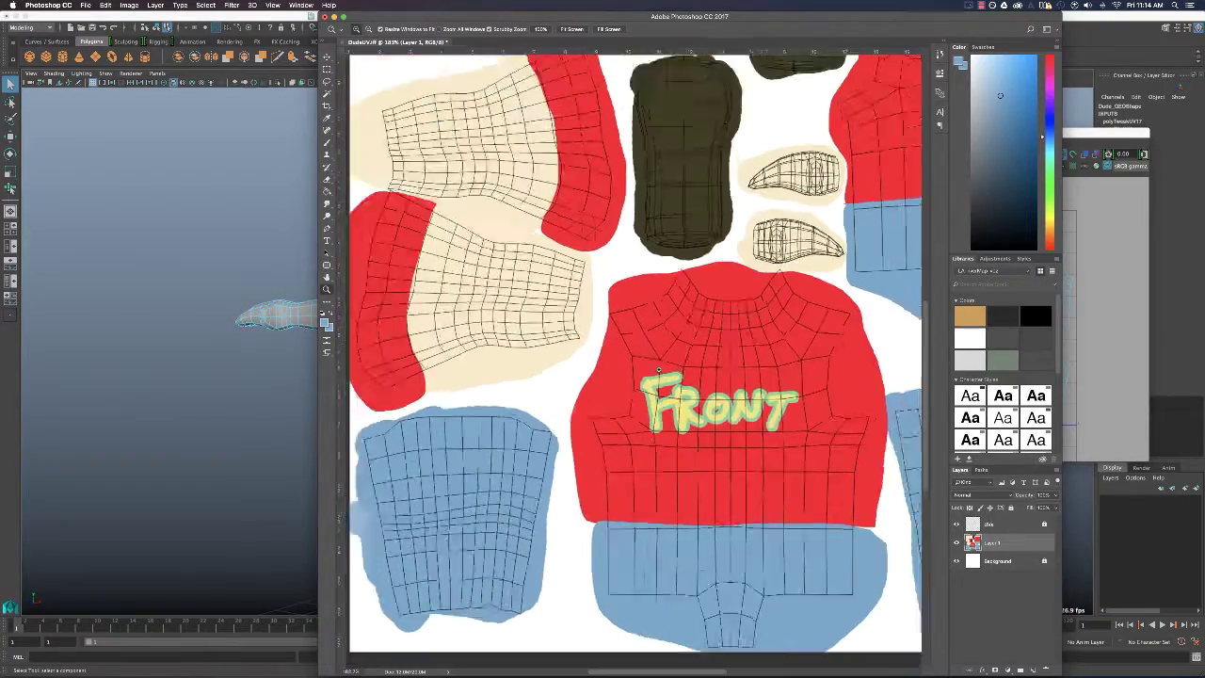
{"action": "scroll", "coordinate": [719, 346], "scroll_direction": "down", "scroll_amount": 2, "text": "alt"}
{"action": "scroll", "coordinate": [697, 350], "scroll_direction": "up", "scroll_amount": 1, "text": "alt"}
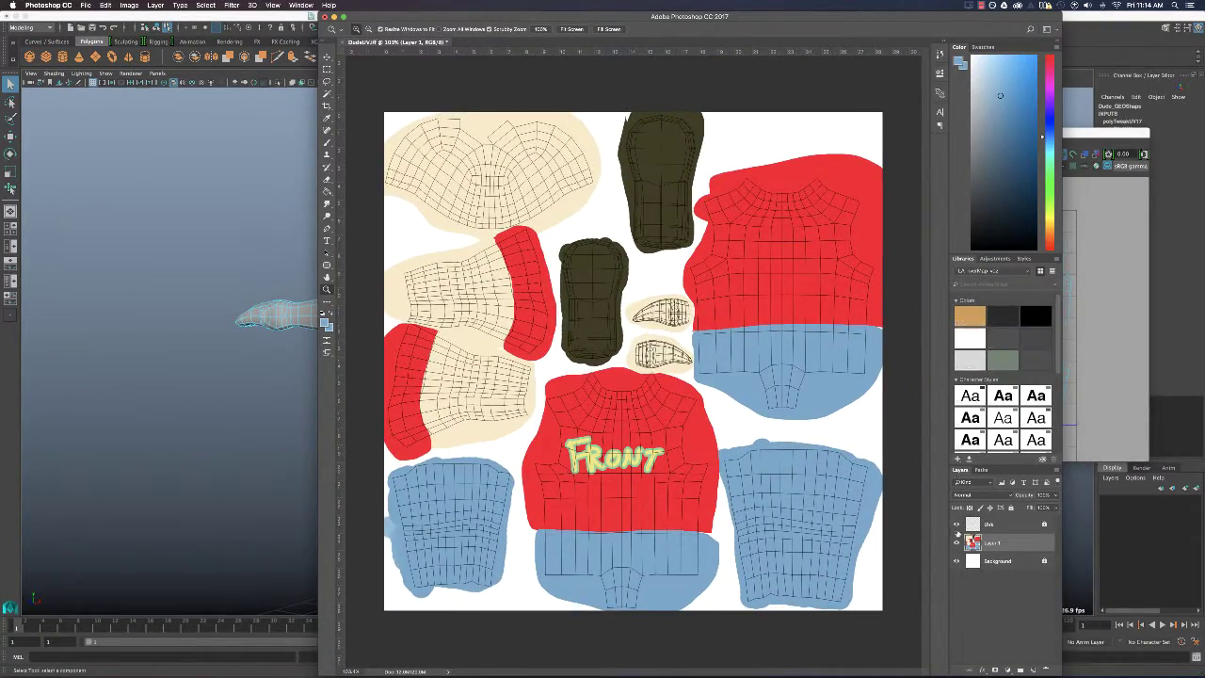
Save the layered texture as DudeUV.psd in the default Maya project's sourceimages folder.
{"action": "key", "text": "super+shift+s"}
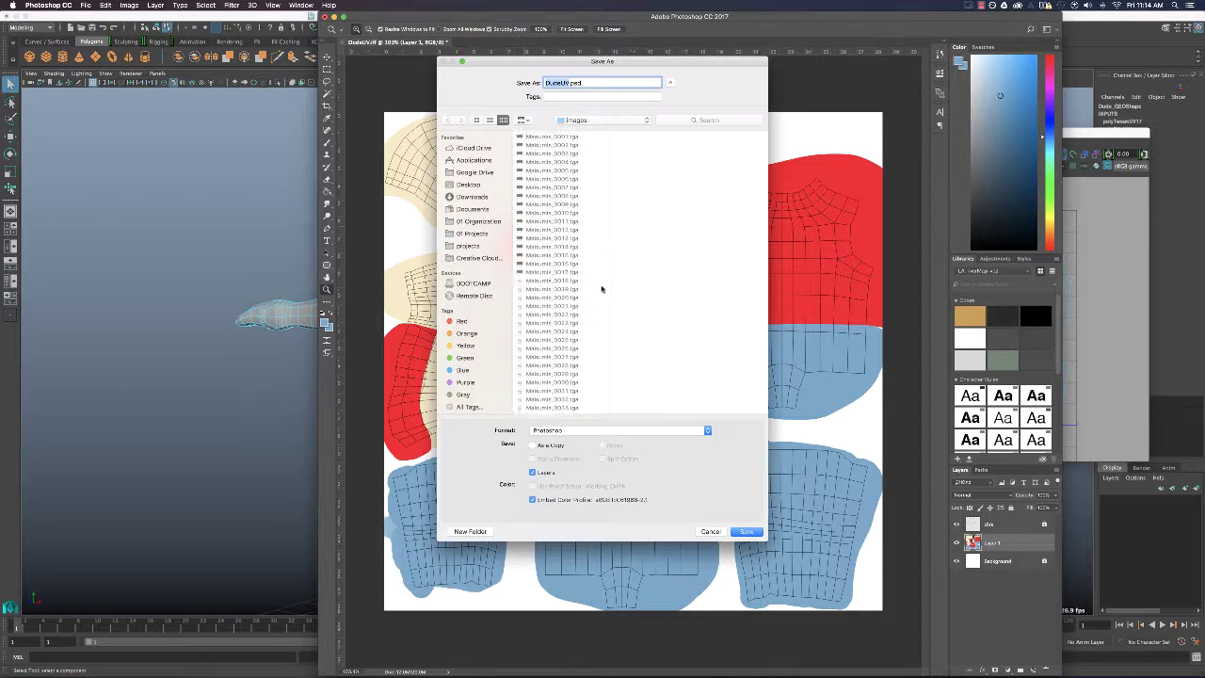
{"action": "left_click", "coordinate": [579, 119]}
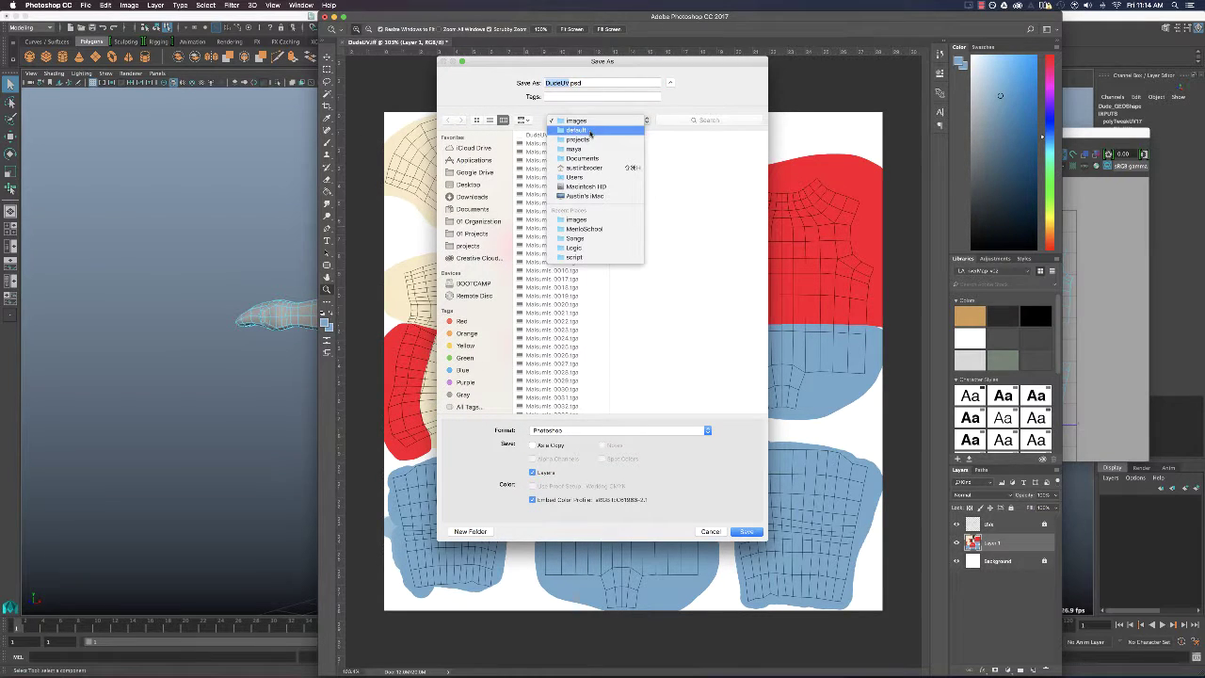
{"action": "left_click", "coordinate": [590, 132]}
{"action": "left_click", "coordinate": [607, 245]}
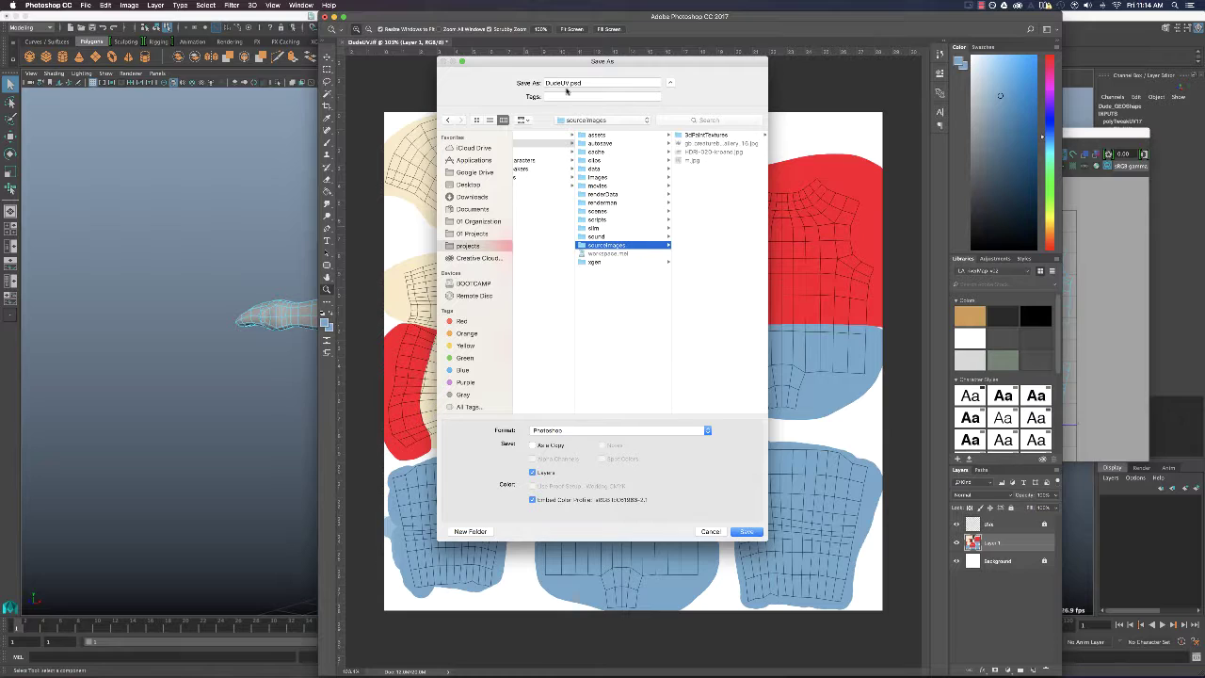
{"action": "left_click", "coordinate": [749, 533]}
{"action": "left_click", "coordinate": [716, 288]}
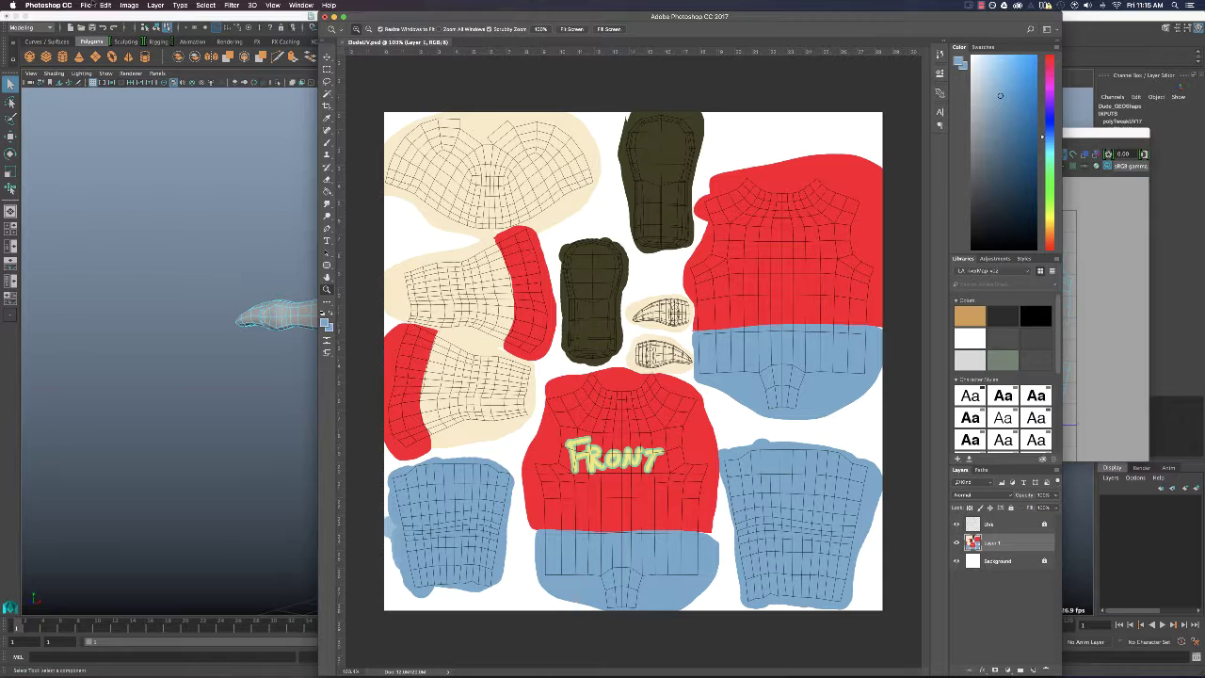
Save a JPEG copy of the texture as DudeUV.jpg in the sourceimages folder.
{"action": "left_click", "coordinate": [94, 5]}
{"action": "left_click", "coordinate": [104, 103]}
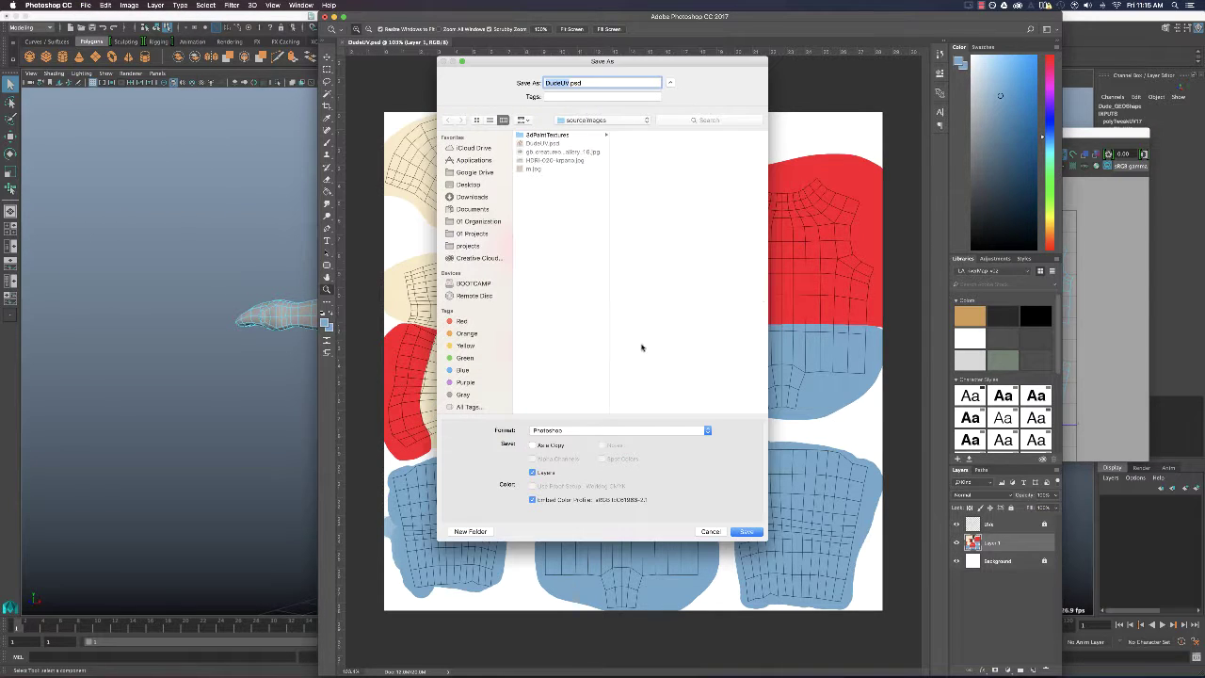
{"action": "left_click", "coordinate": [595, 435]}
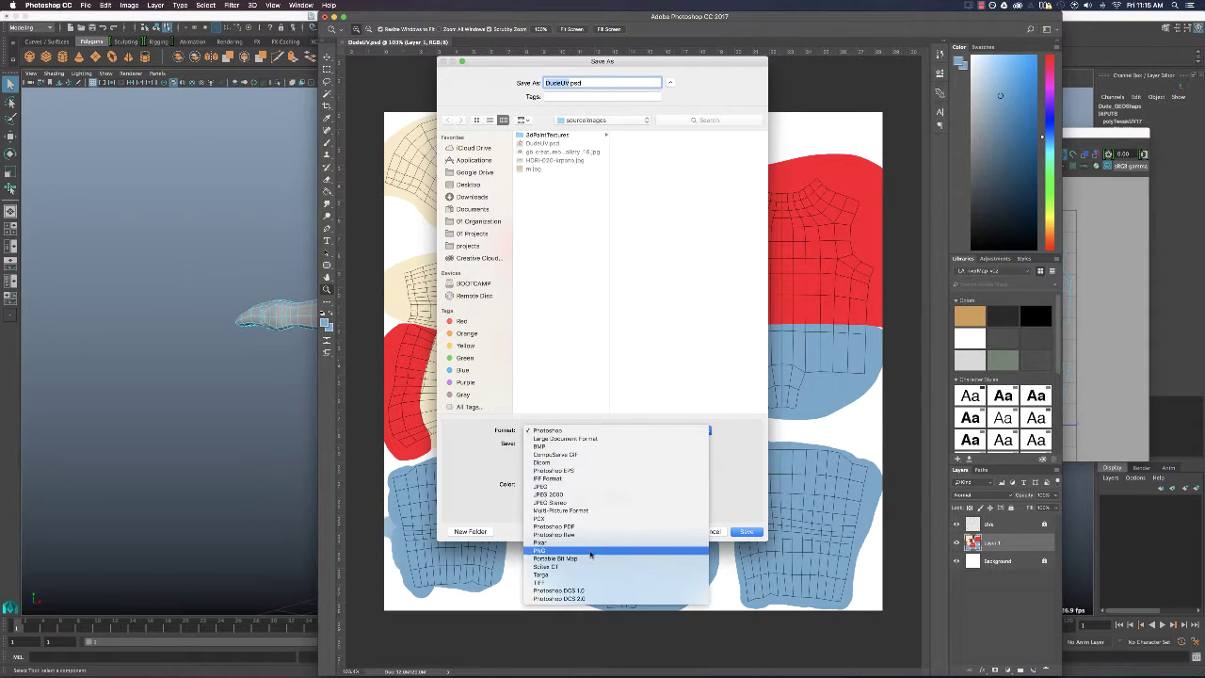
{"action": "left_click", "coordinate": [570, 493]}
{"action": "left_click", "coordinate": [569, 431]}
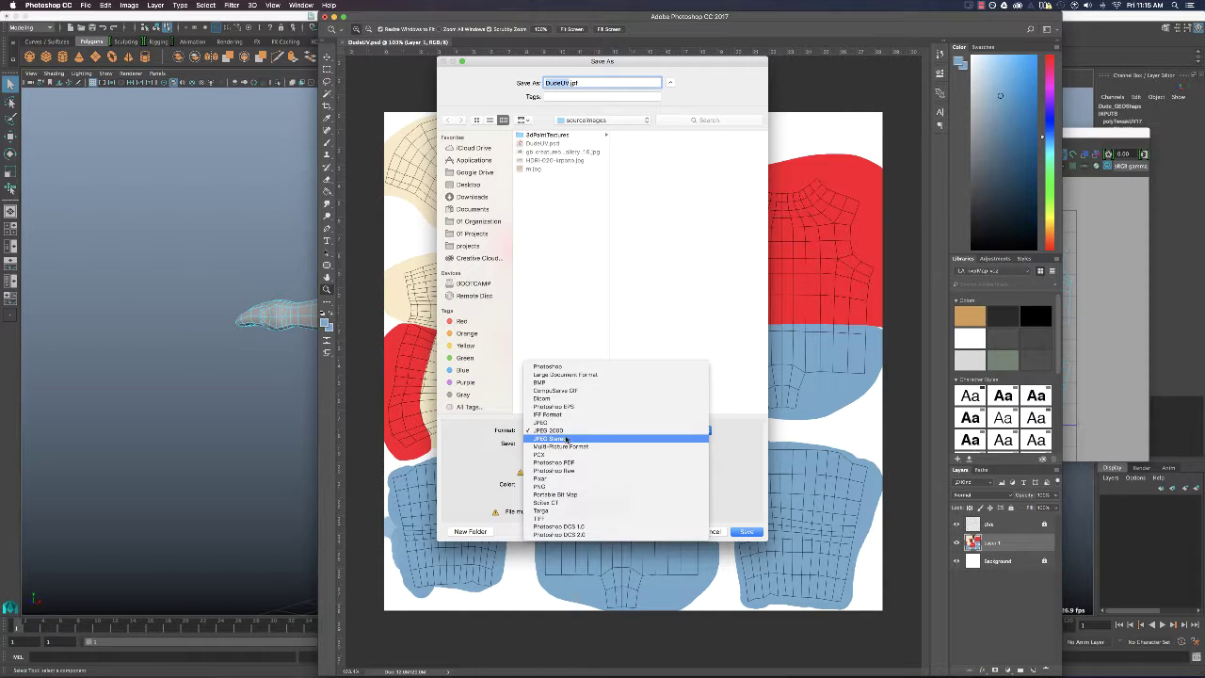
{"action": "left_click", "coordinate": [571, 423]}
{"action": "left_click", "coordinate": [753, 532]}
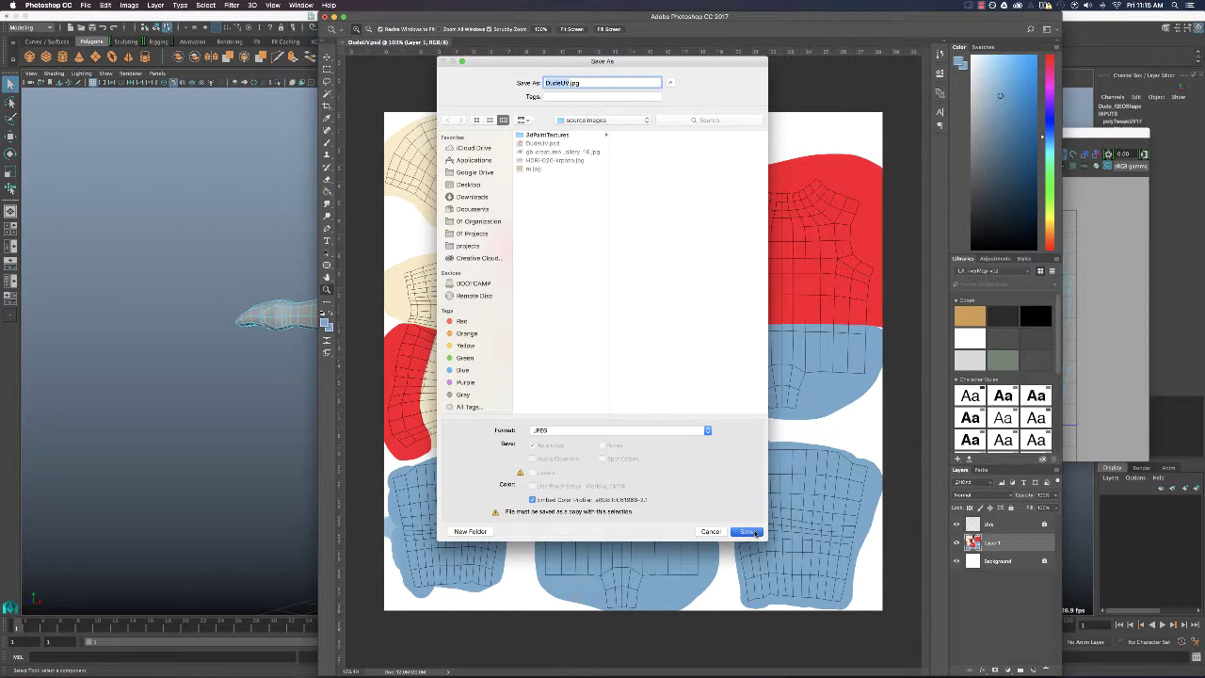
{"action": "key", "text": "Return"}
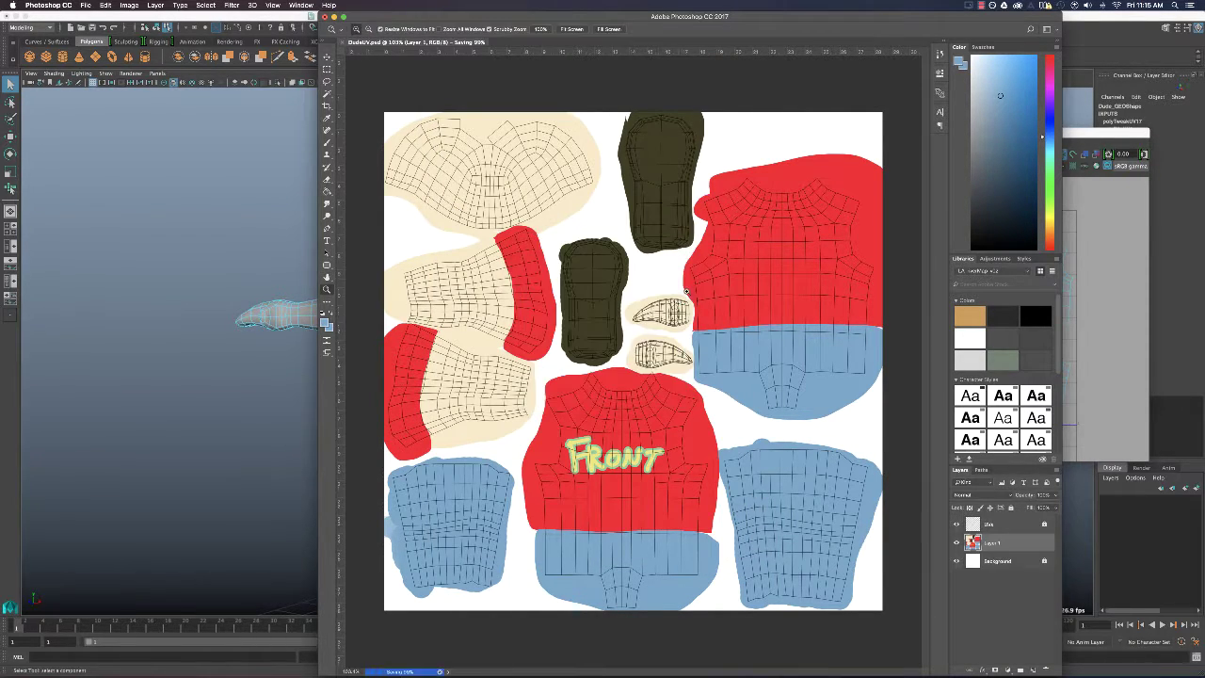
Switch to Maya, select the whole character mesh in object mode, and assign it a new Lambert material.
{"action": "key", "text": "super+Tab"}
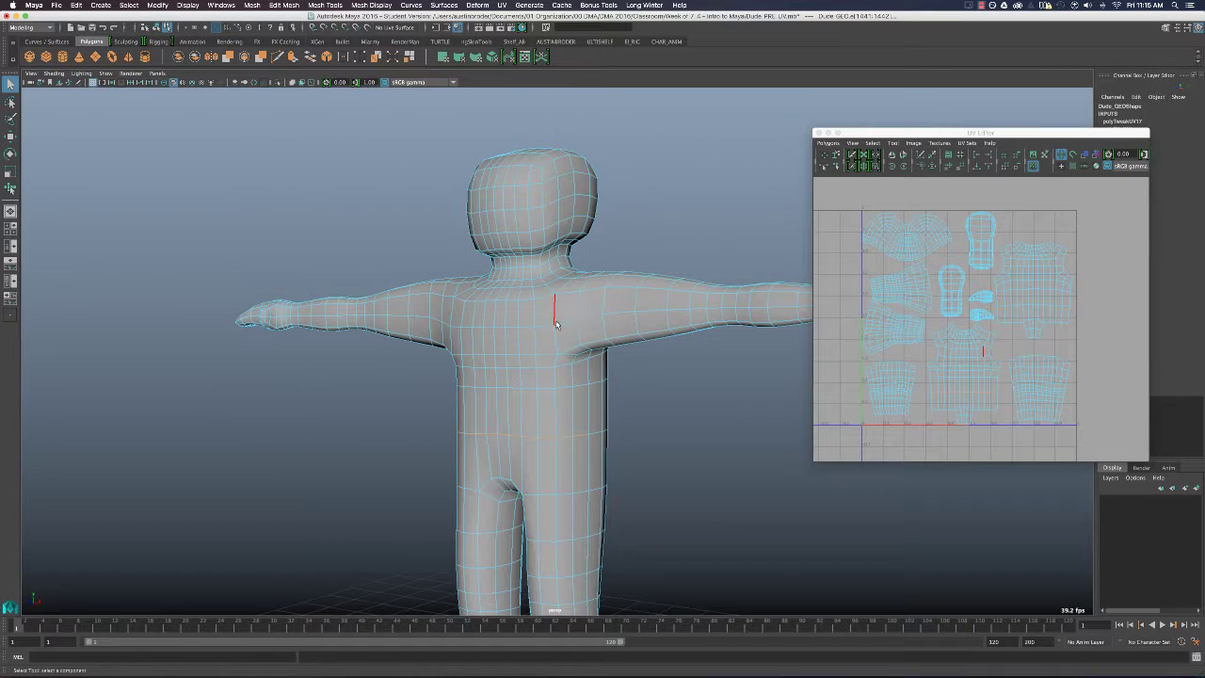
{"action": "left_click", "coordinate": [555, 316]}
{"action": "left_click", "coordinate": [584, 309]}
{"action": "left_click_drag", "start_coordinate": [589, 312], "coordinate": [564, 330], "text": "alt"}
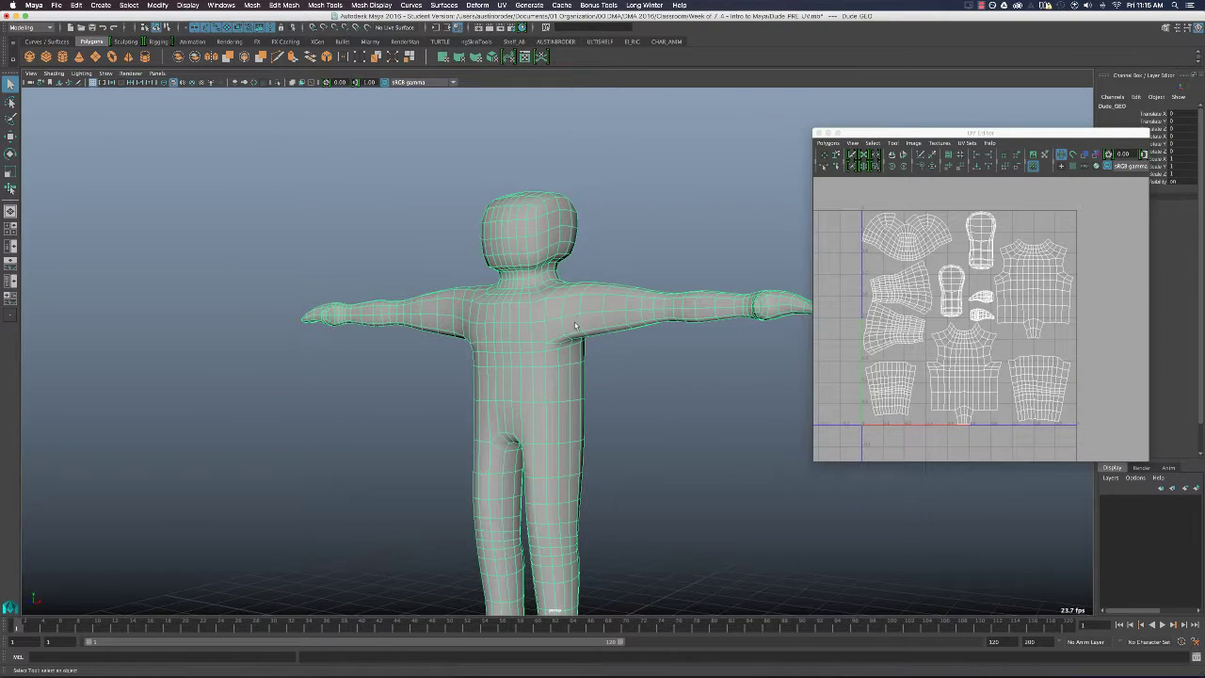
{"action": "right_click", "coordinate": [562, 330]}
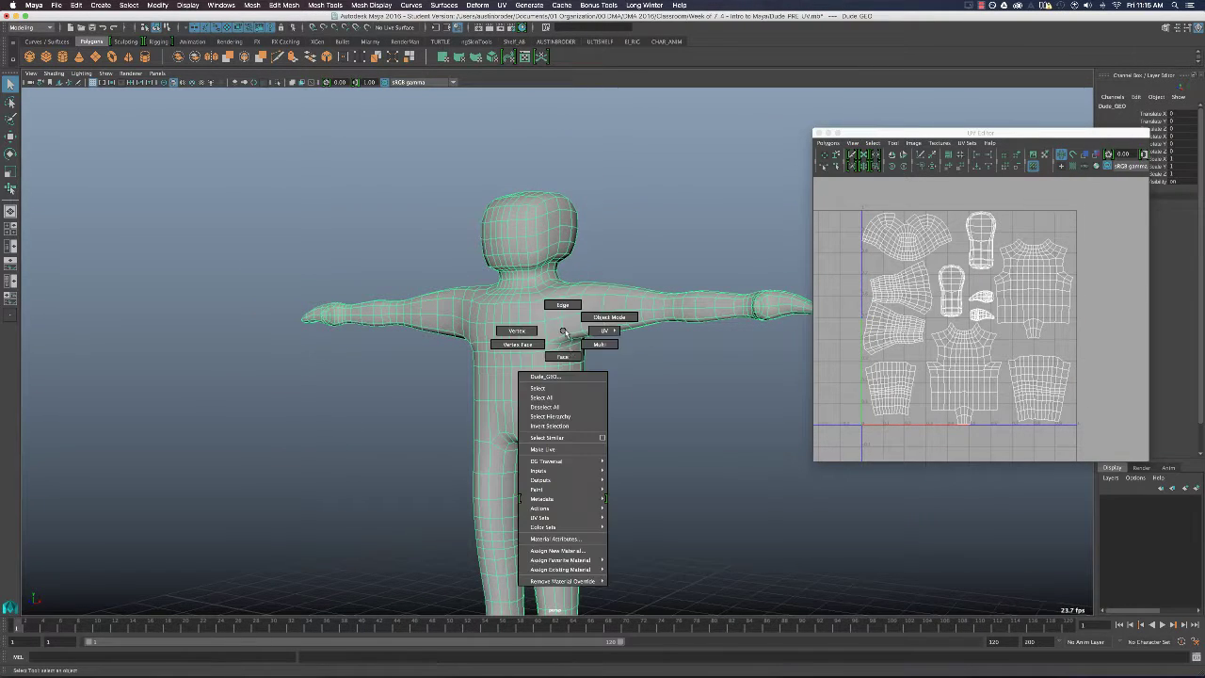
{"action": "left_click", "coordinate": [584, 551]}
{"action": "left_click", "coordinate": [599, 309]}
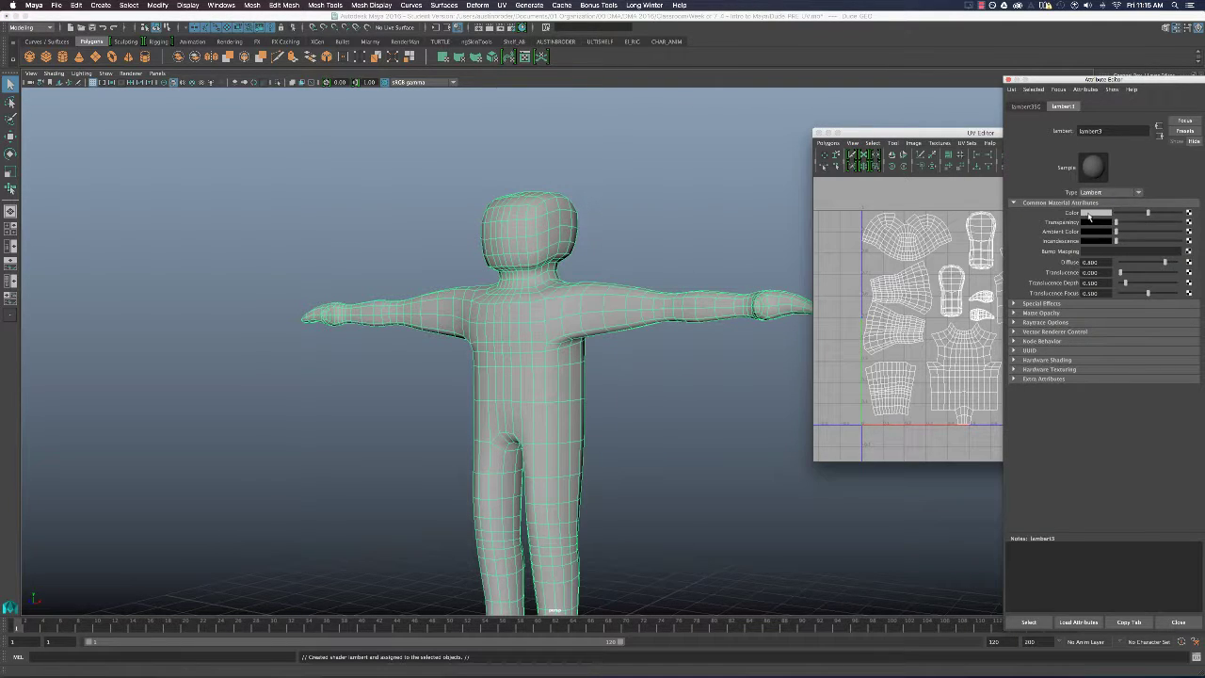
Connect a File texture to the new Lambert material's Color and move the UV Editor clear of the file attributes.
{"action": "left_click", "coordinate": [1192, 214]}
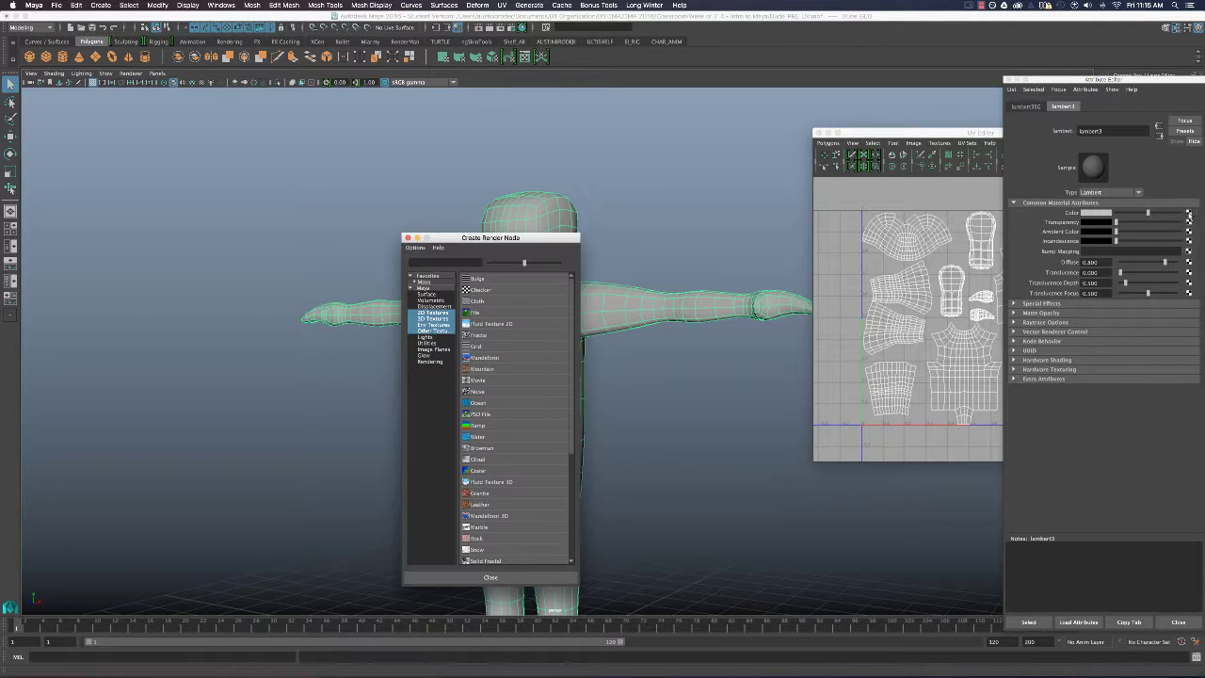
{"action": "left_click", "coordinate": [485, 315]}
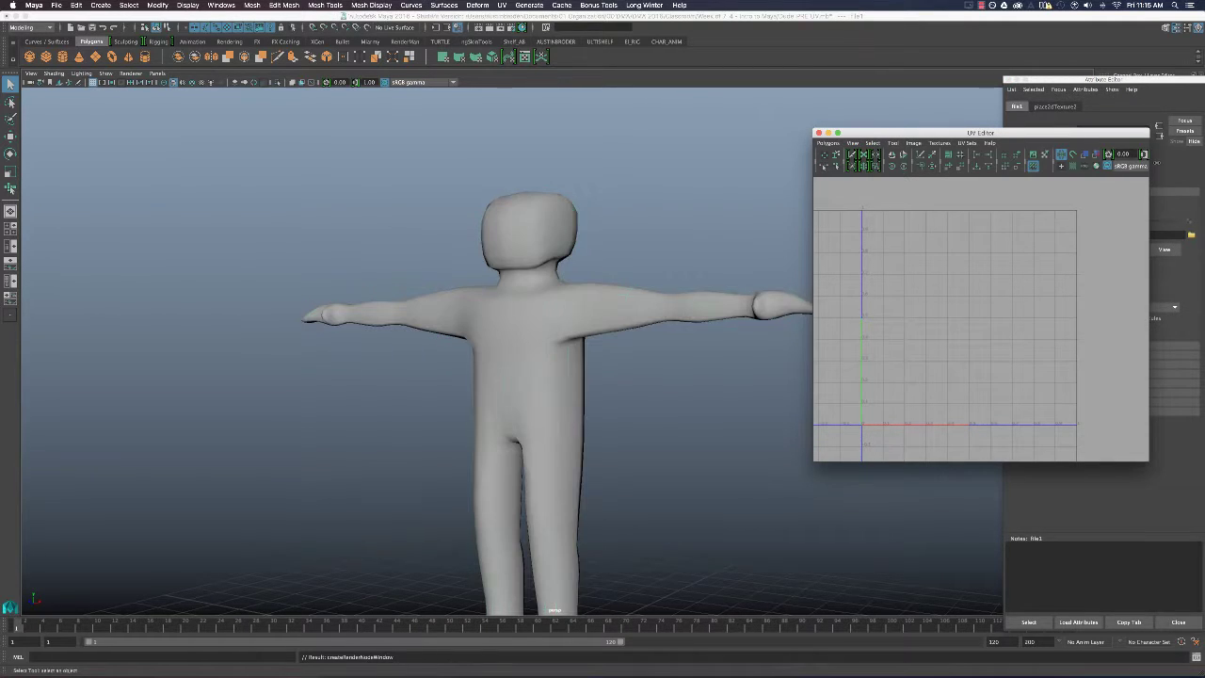
{"action": "left_click", "coordinate": [914, 142]}
{"action": "left_click_drag", "start_coordinate": [933, 132], "coordinate": [824, 111]}
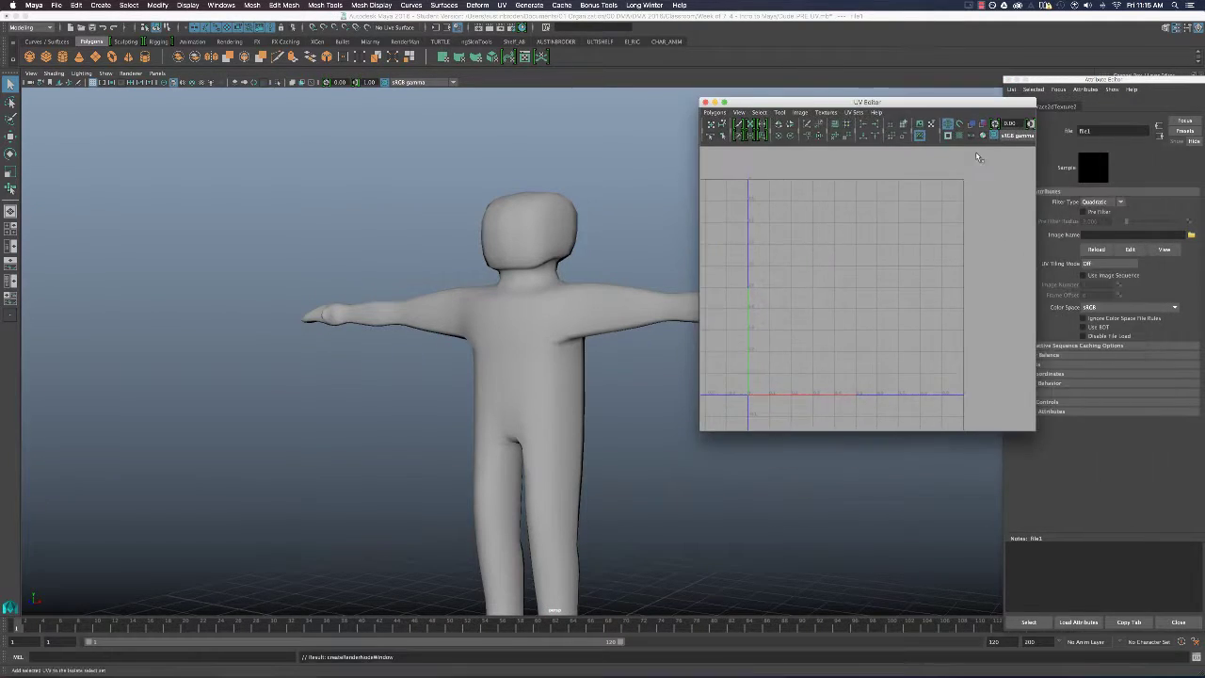
Load DudeUV.jpg from sourceimages into the file texture and check it on the character in the viewport.
{"action": "left_click", "coordinate": [1192, 234]}
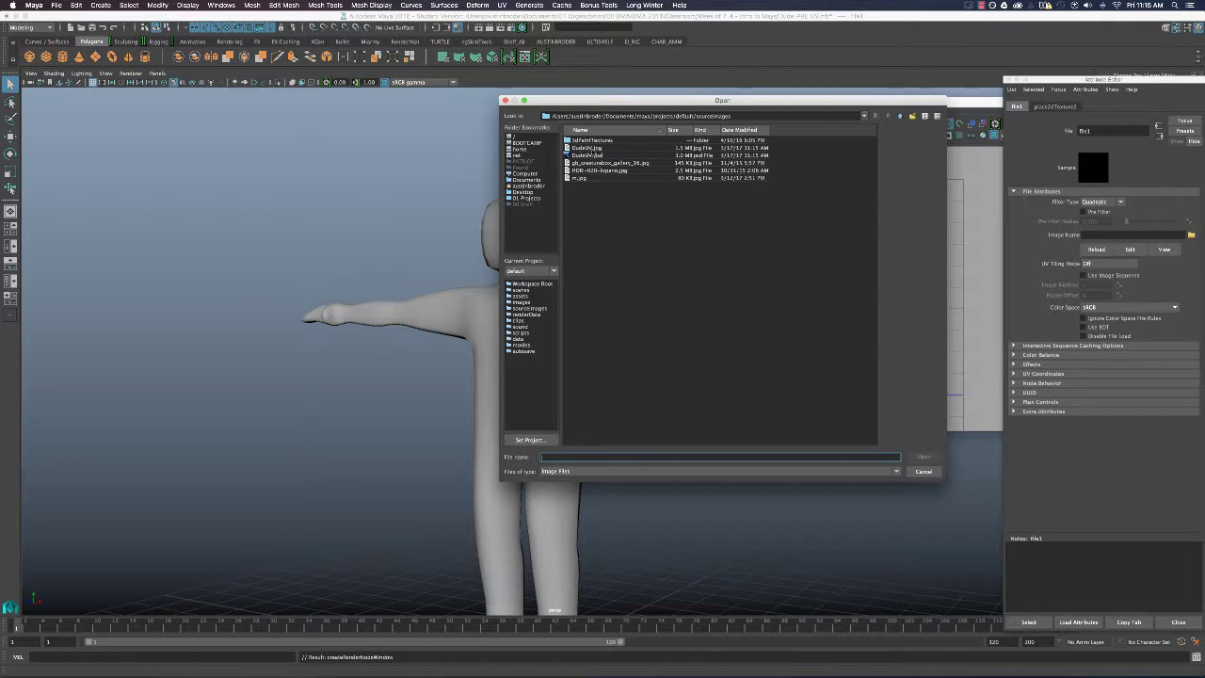
{"action": "left_click", "coordinate": [589, 147]}
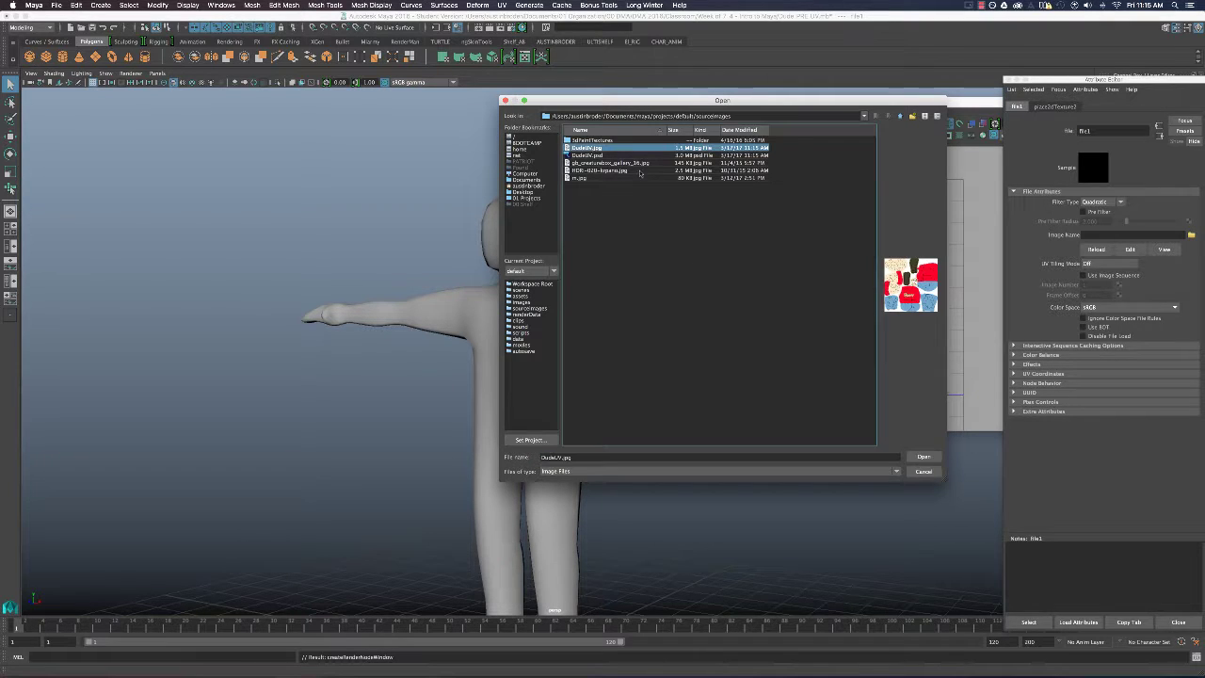
{"action": "left_click", "coordinate": [925, 458]}
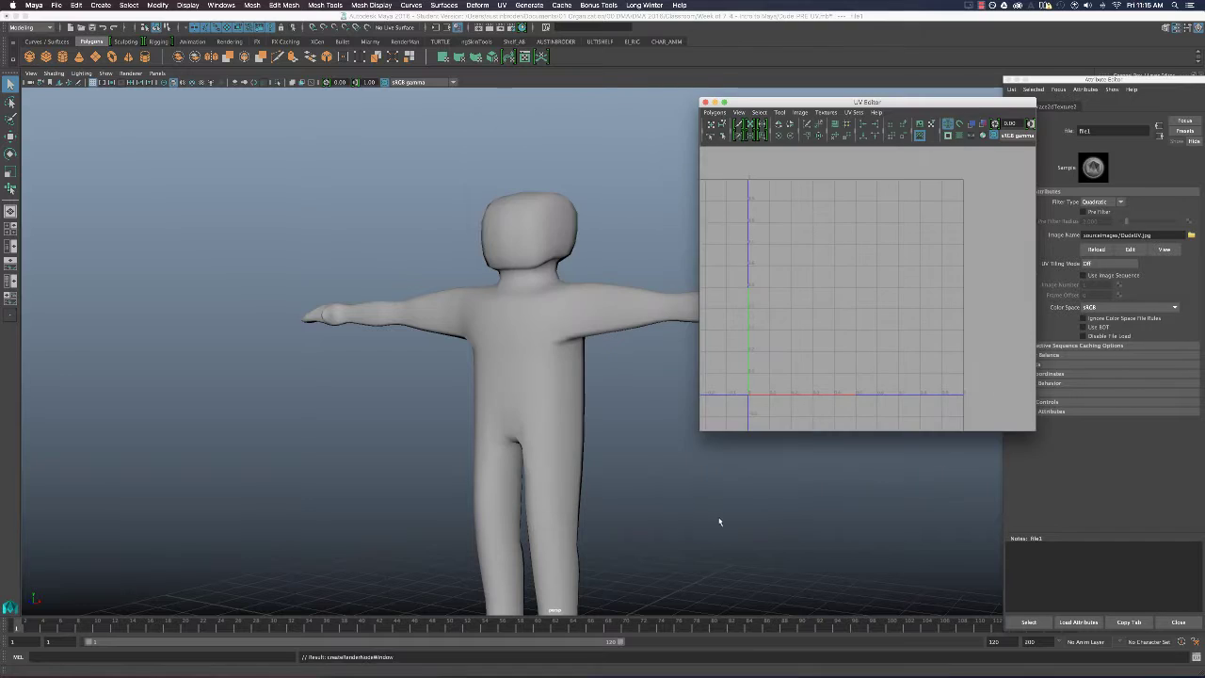
{"action": "left_click_drag", "start_coordinate": [609, 384], "coordinate": [588, 328], "text": "alt"}
{"action": "left_click", "coordinate": [534, 332]}
Switch to Photoshop, hide the UV wireframe layer, and save the texture as a JPEG over the existing DudeUV.jpg in sourceimages.
{"action": "key", "text": "super+Tab"}
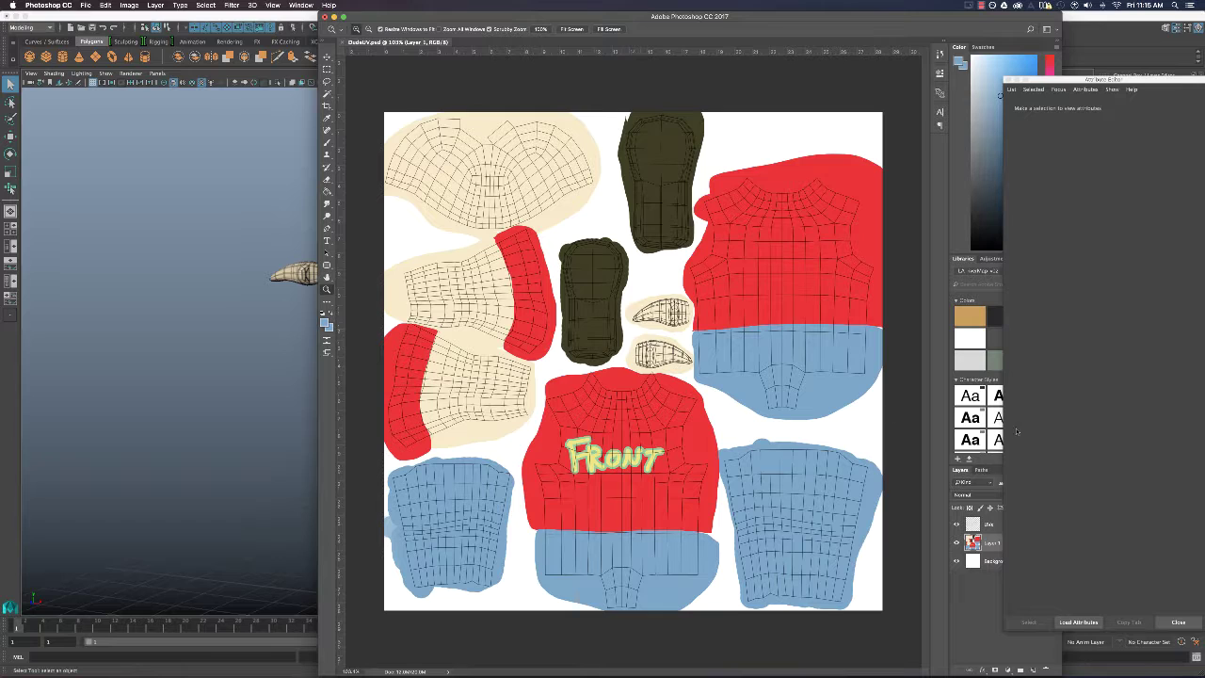
{"action": "left_click", "coordinate": [956, 525]}
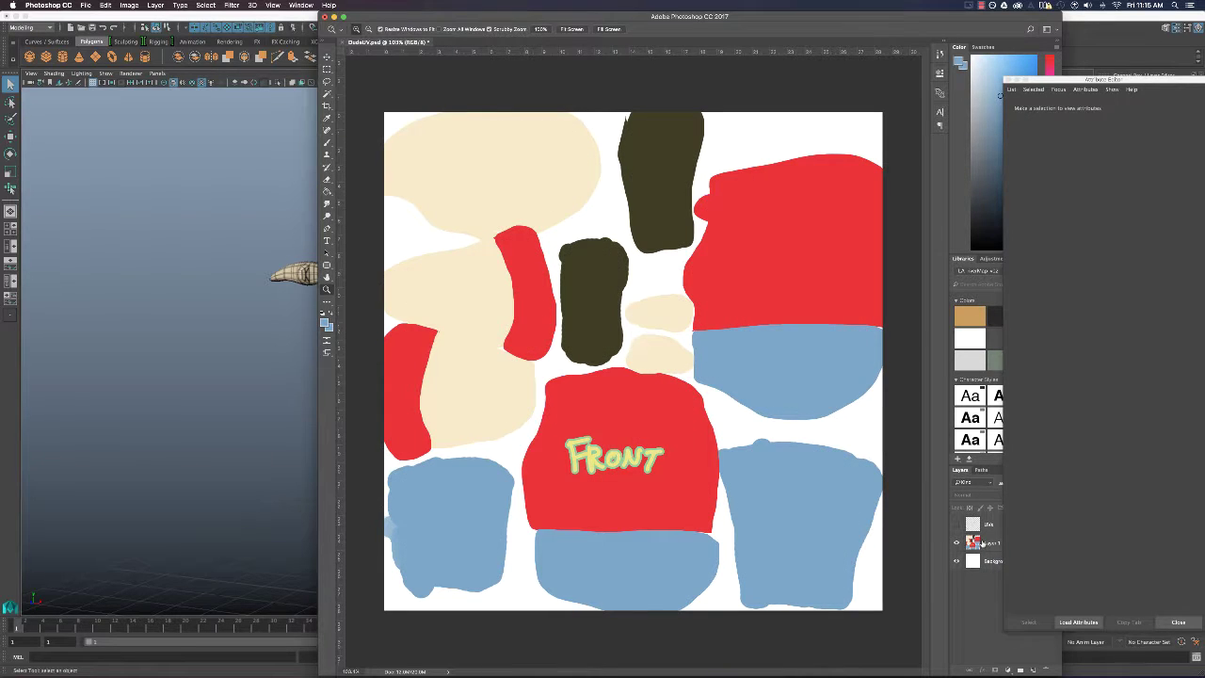
{"action": "key", "text": "super+shift+s"}
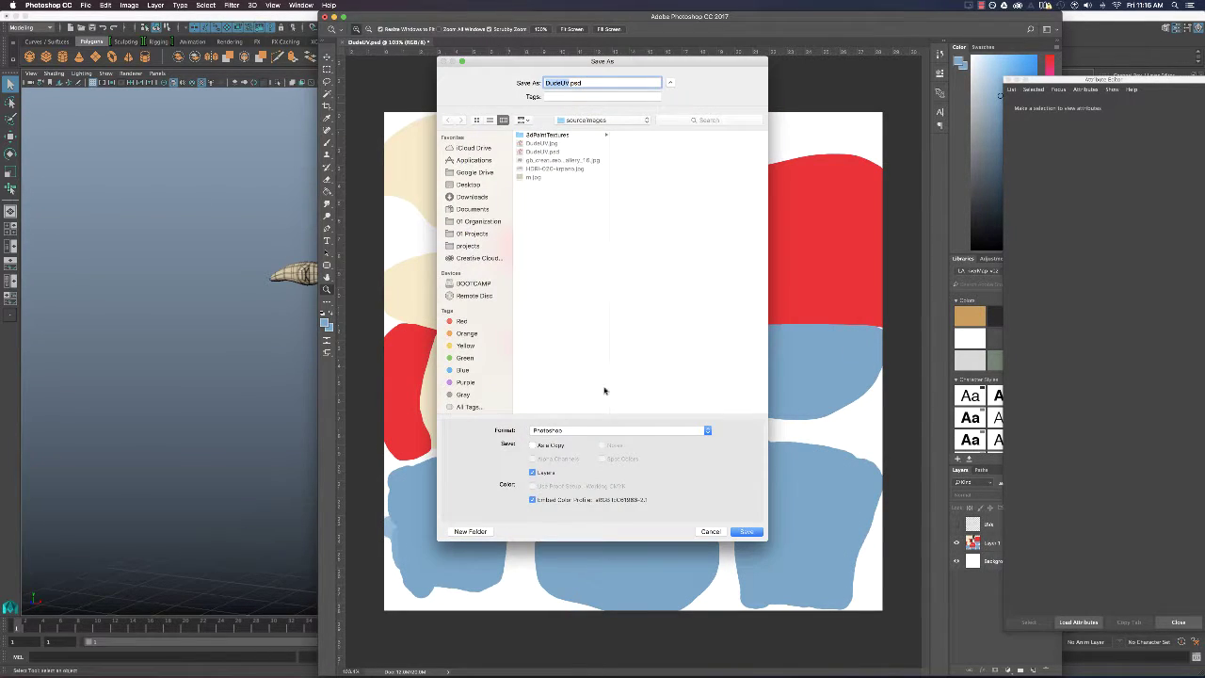
{"action": "left_click", "coordinate": [570, 430]}
{"action": "left_click", "coordinate": [567, 488]}
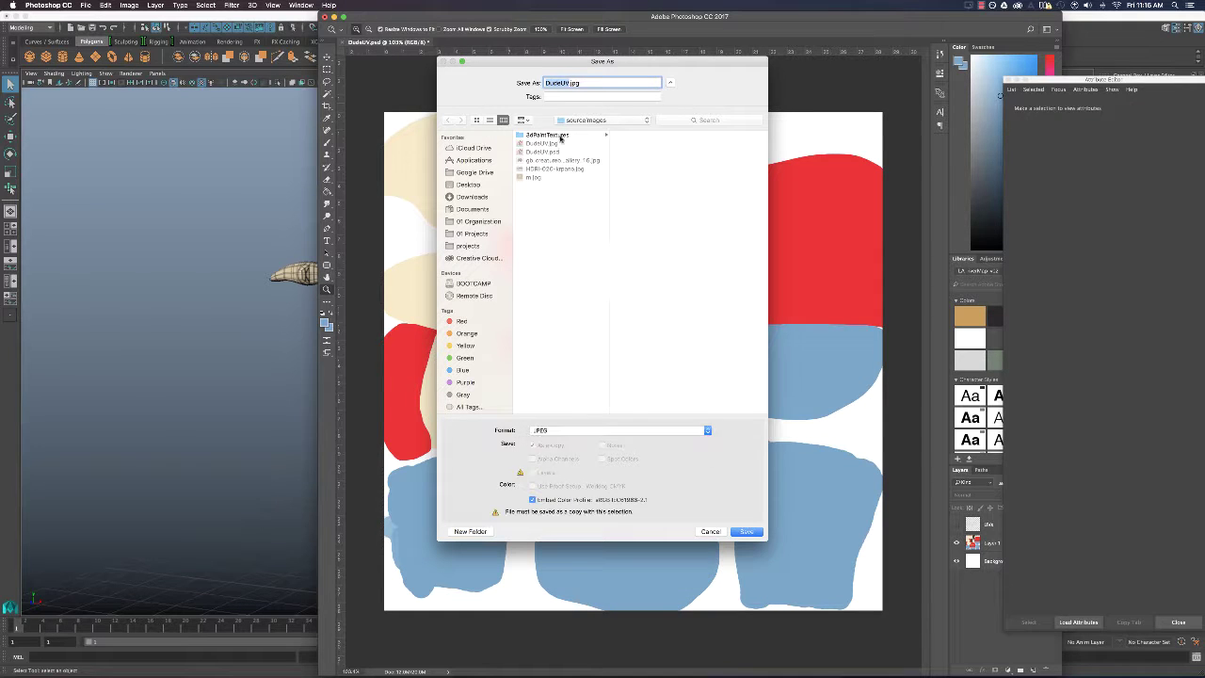
{"action": "left_click", "coordinate": [745, 531]}
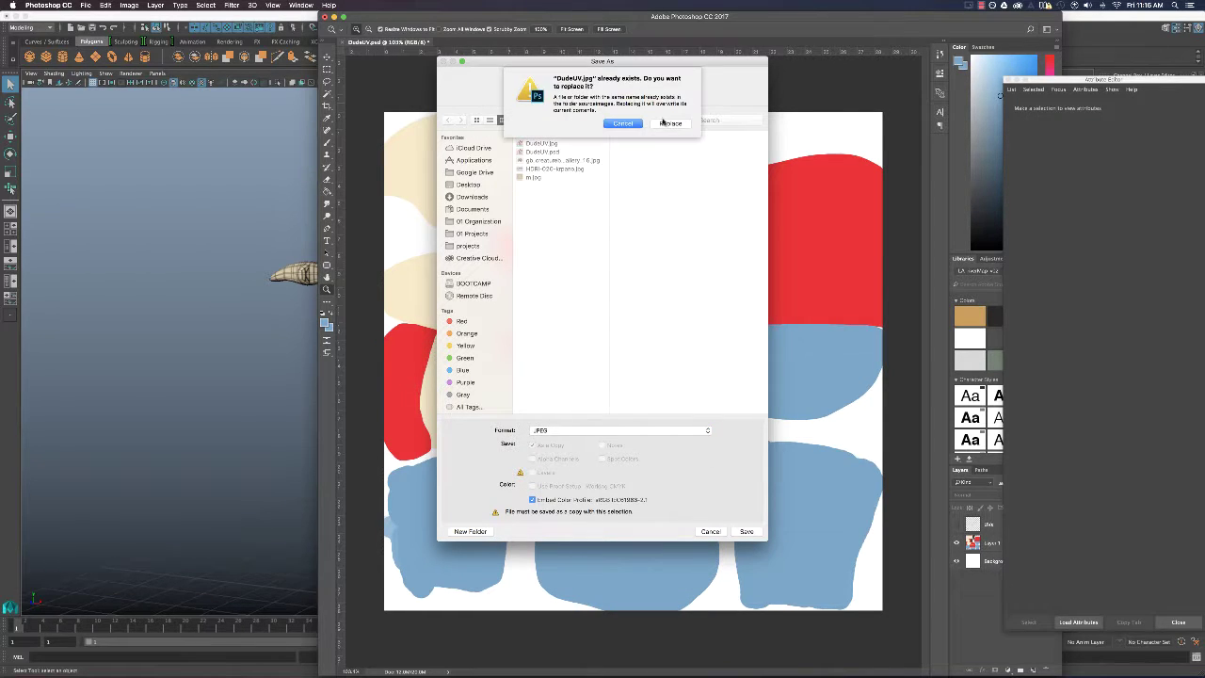
{"action": "left_click", "coordinate": [672, 127]}
{"action": "left_click", "coordinate": [659, 257]}
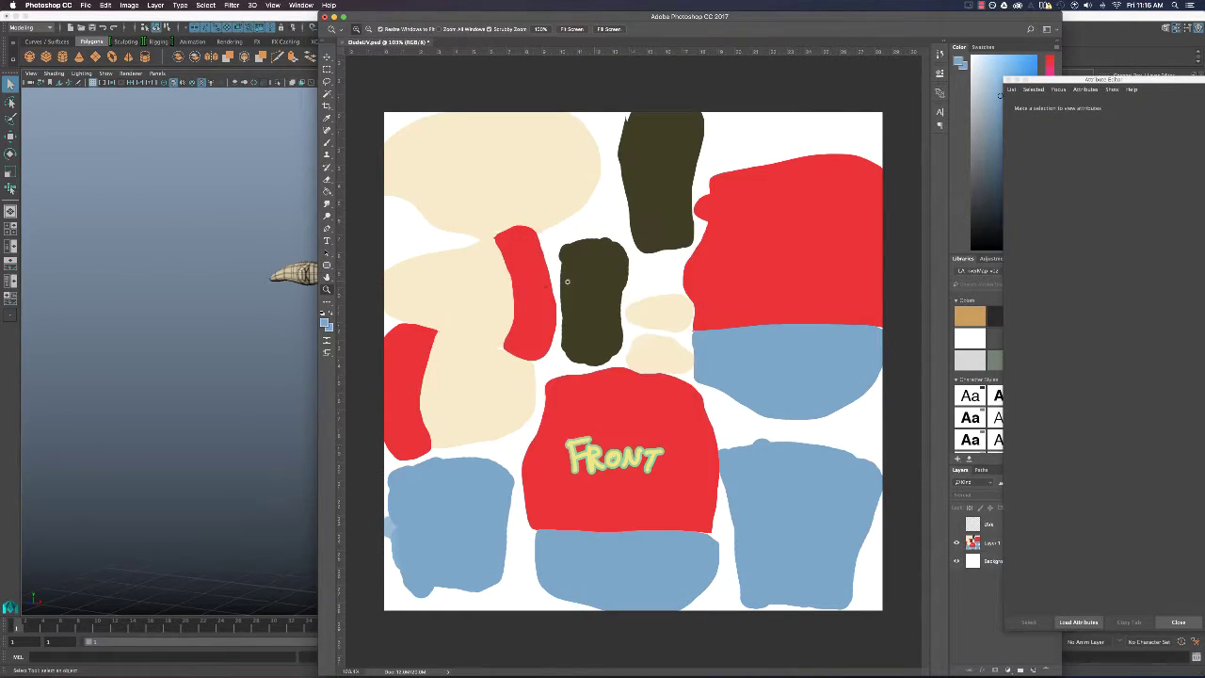
Switch to Maya, reload DudeUV.jpg in the file texture of the character's Lambert material, and check the deselected character in the viewport.
{"action": "key", "text": "super+Tab"}
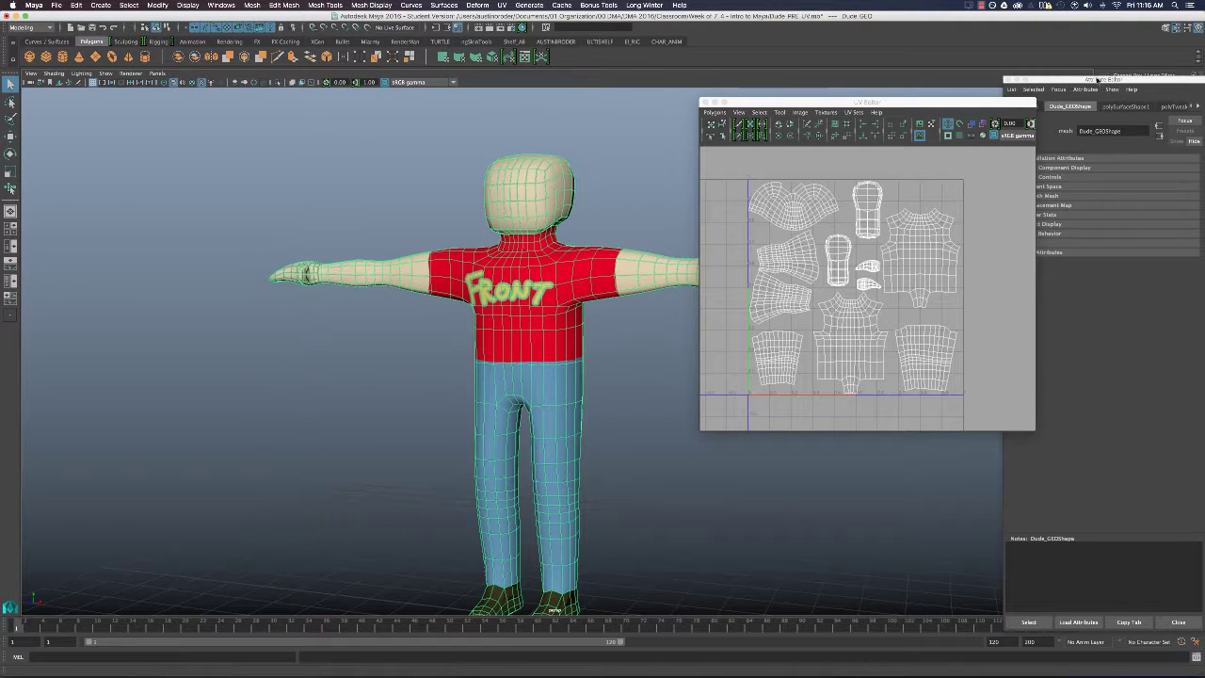
{"action": "left_click", "coordinate": [1007, 79]}
{"action": "right_click_drag", "start_coordinate": [541, 339], "coordinate": [548, 551]}
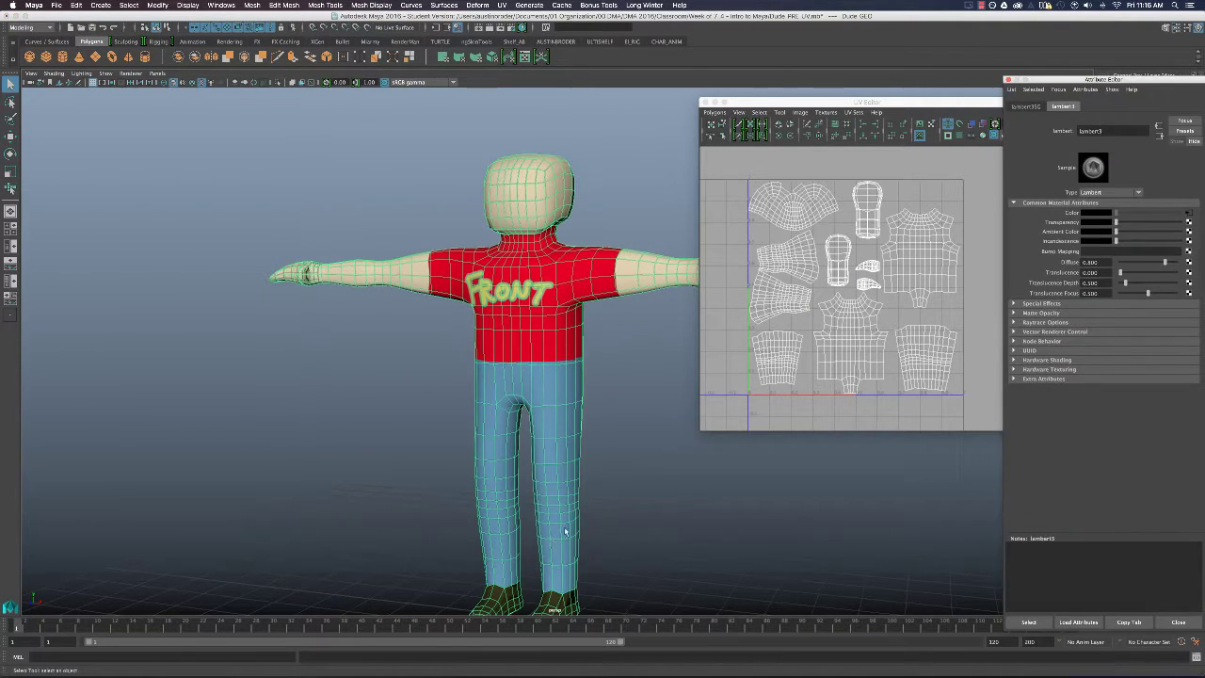
{"action": "left_click", "coordinate": [1190, 216]}
{"action": "left_click", "coordinate": [1097, 250]}
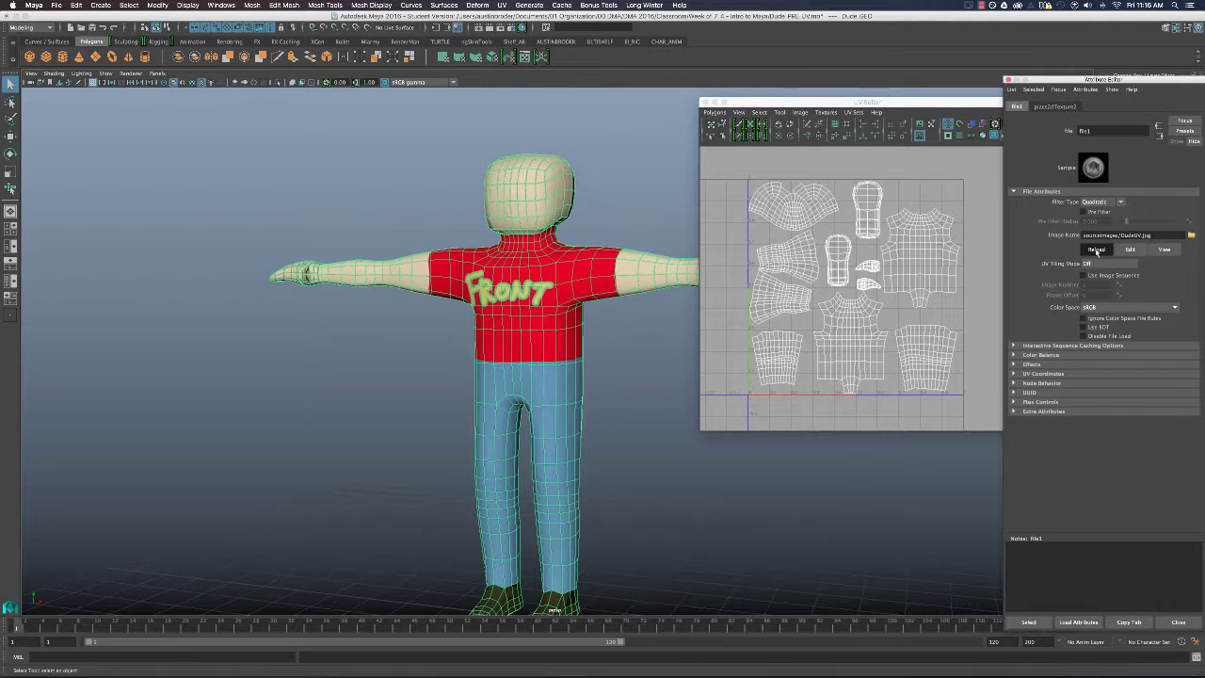
{"action": "left_click", "coordinate": [645, 210]}
{"action": "left_click_drag", "start_coordinate": [645, 210], "coordinate": [660, 283], "text": "alt"}
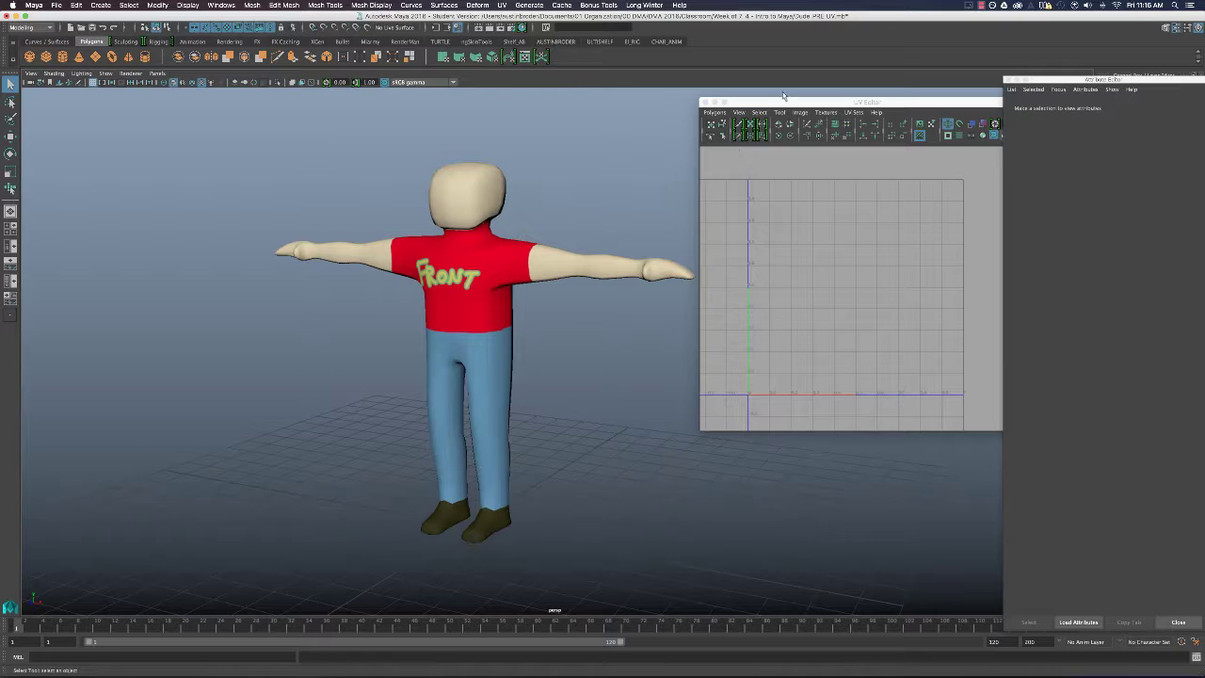